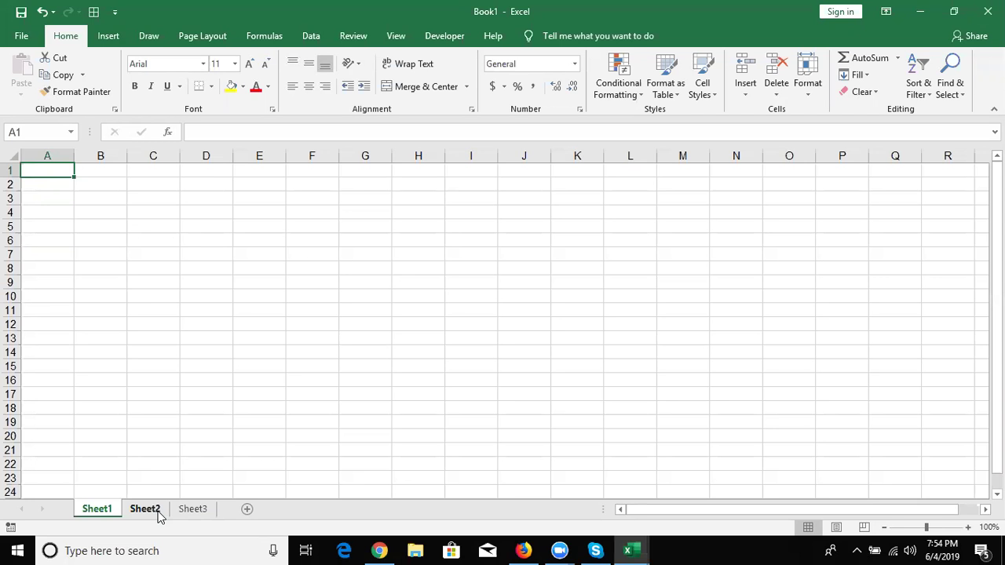
# Move around Sheet1's cells and switch between Sheet1, Sheet2 and Sheet3
pyautogui.press('Down')
pyautogui.press('Up')
pyautogui.press('Right')
pyautogui.press('Right')
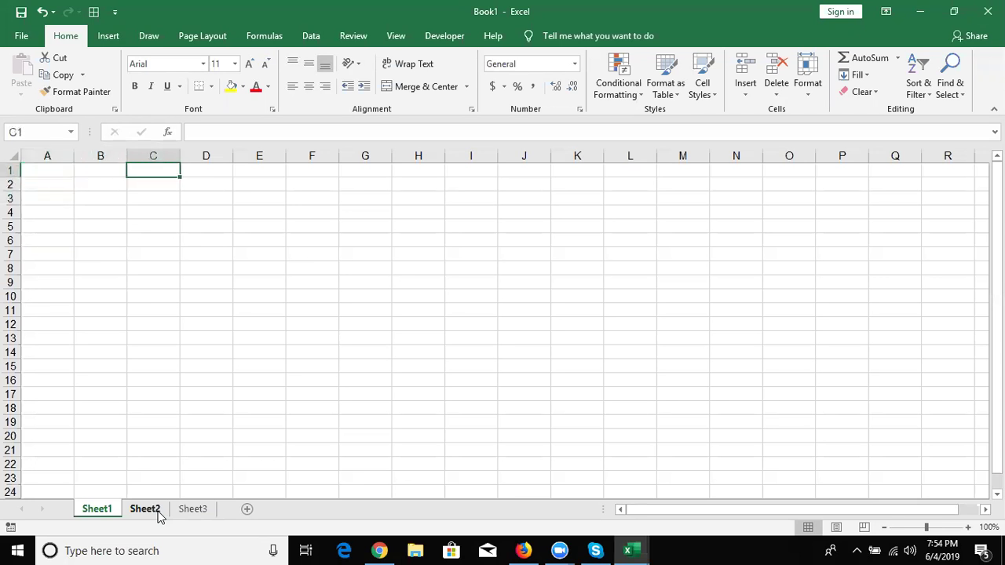
pyautogui.click(135, 349)
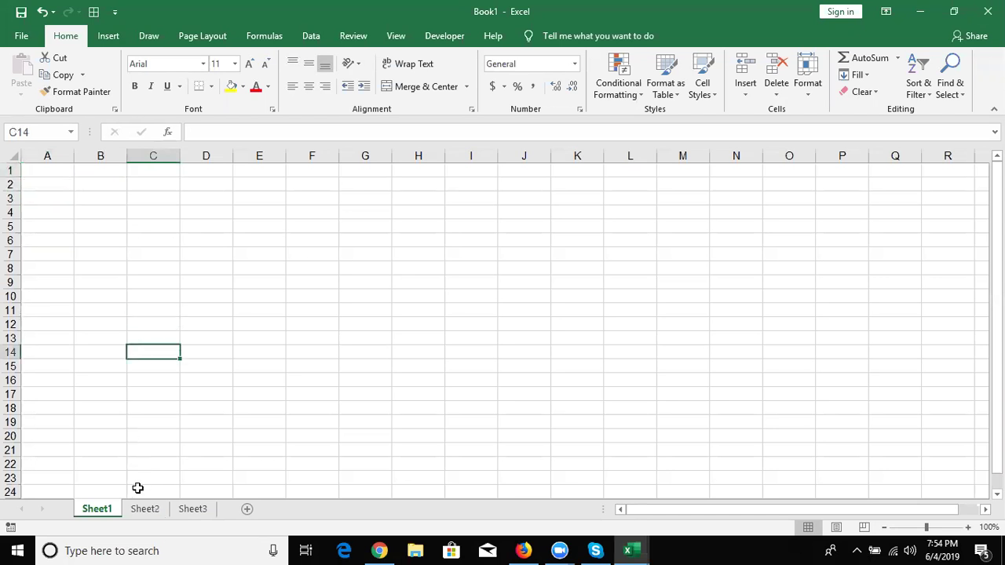
pyautogui.click(146, 510)
pyautogui.click(104, 512)
pyautogui.click(198, 517)
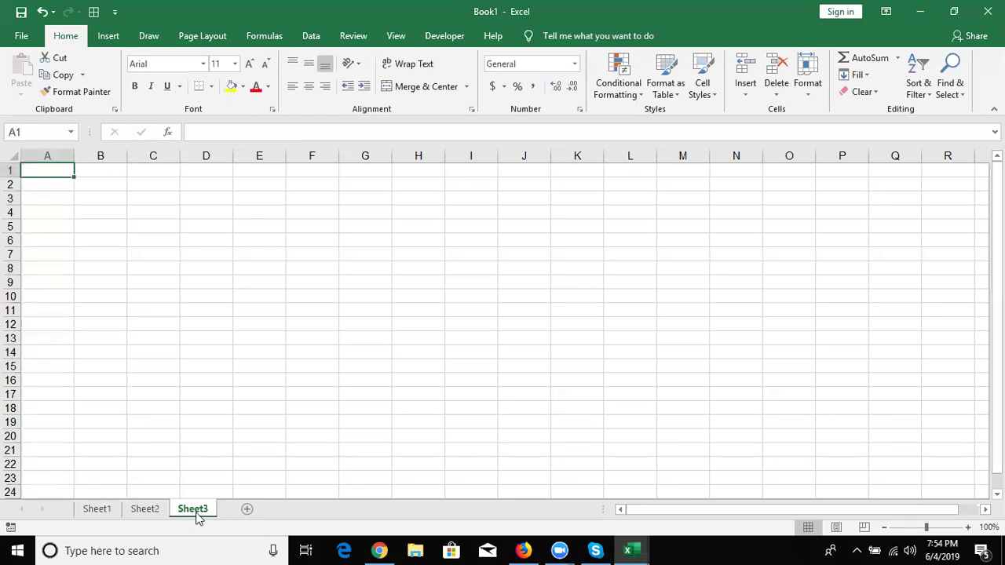
pyautogui.click(116, 510)
pyautogui.click(143, 509)
pyautogui.click(195, 509)
pyautogui.click(153, 510)
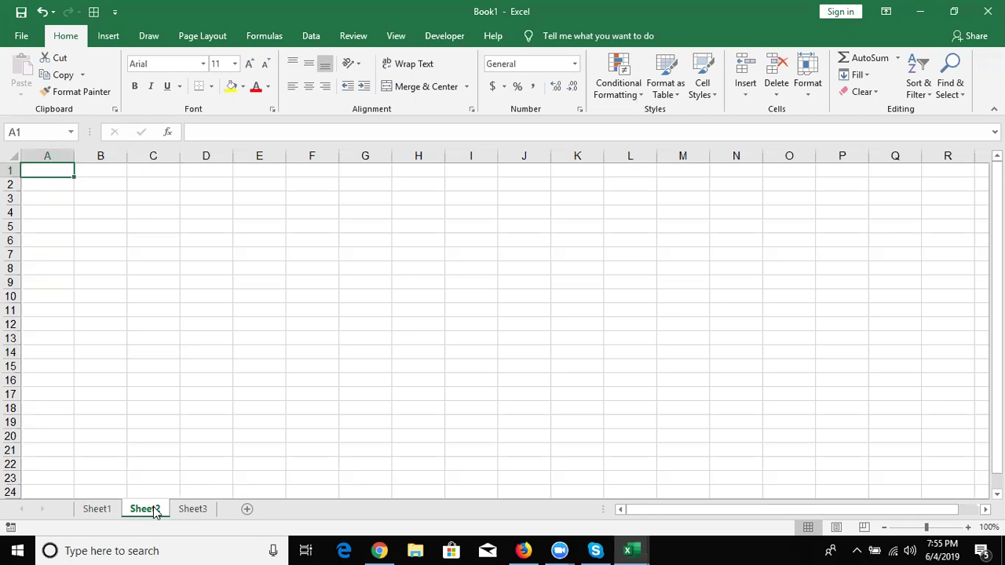
pyautogui.click(130, 411)
# Return to A1 on Sheet1 and bring up the Save As dialog via Ctrl+S and Browse
pyautogui.click(101, 511)
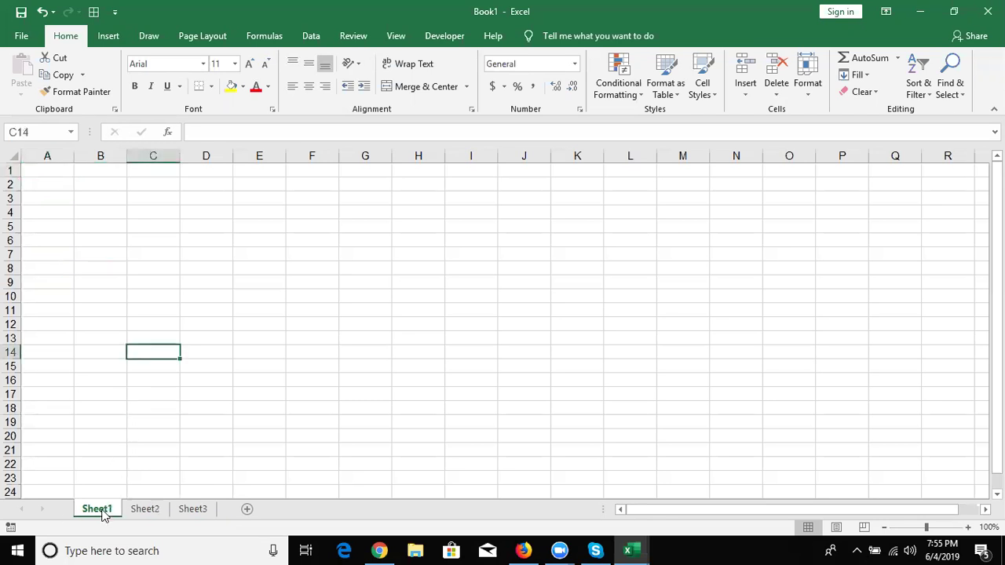
pyautogui.click(375, 284)
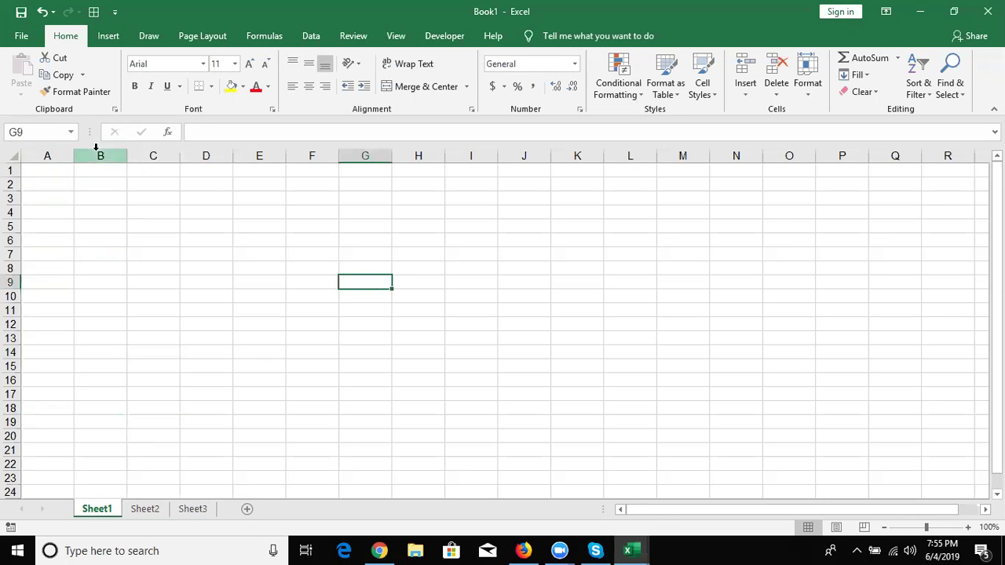
pyautogui.click(58, 173)
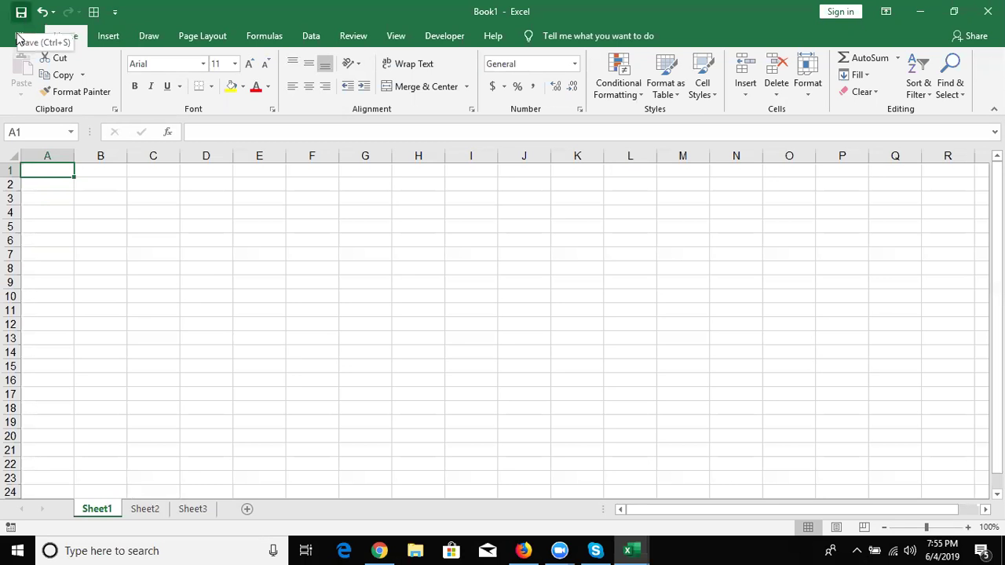
pyautogui.hotkey('ctrl', 's')
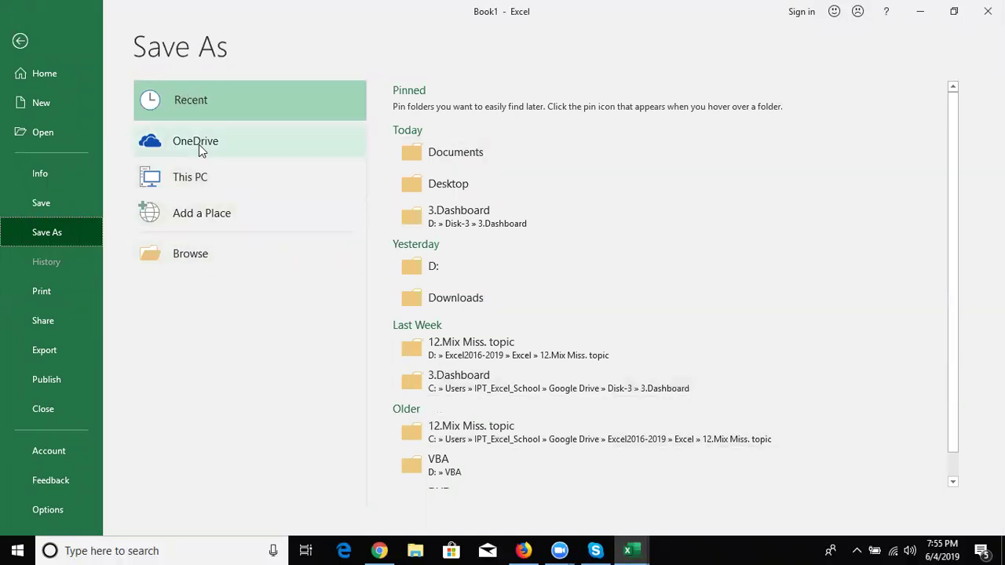
pyautogui.click(197, 269)
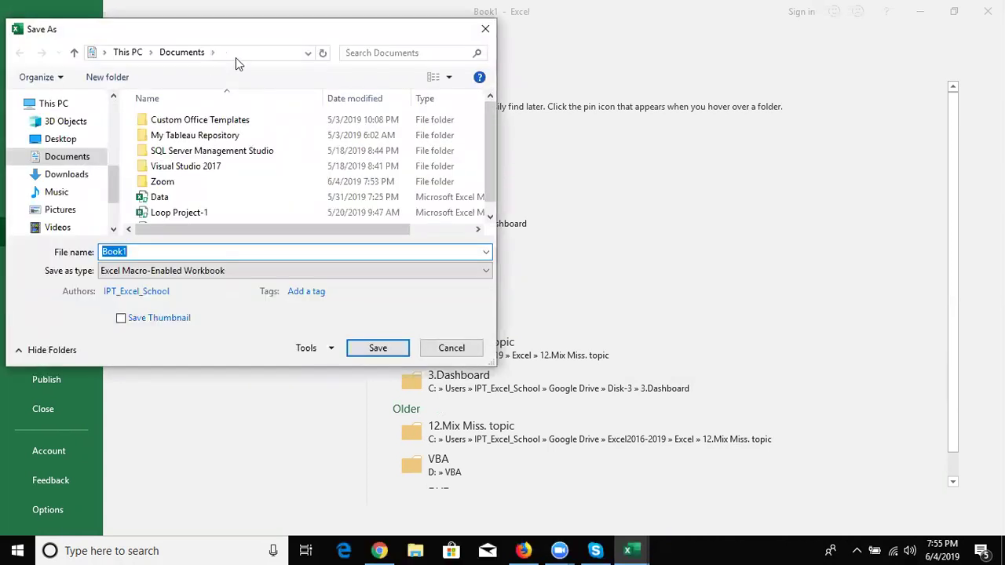
# Choose Local Disk (D:) as the save location
pyautogui.click(236, 57)
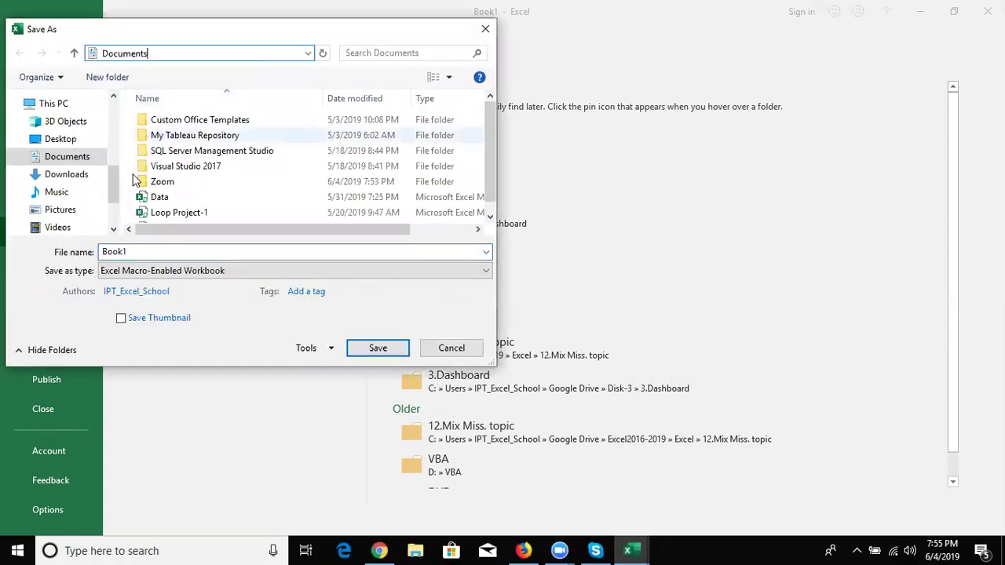
pyautogui.click(184, 230)
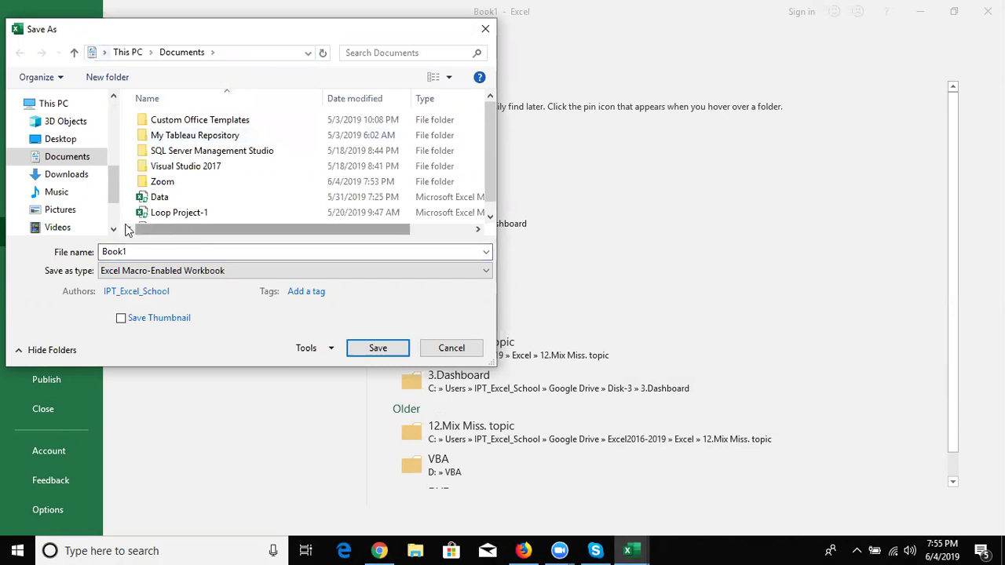
pyautogui.scroll(-2, 116, 224)
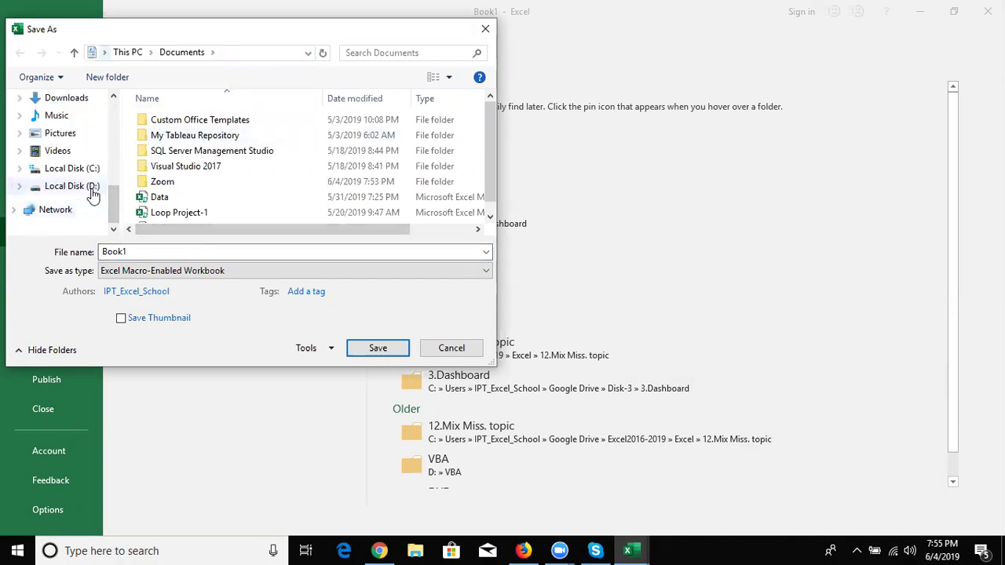
pyautogui.click(92, 191)
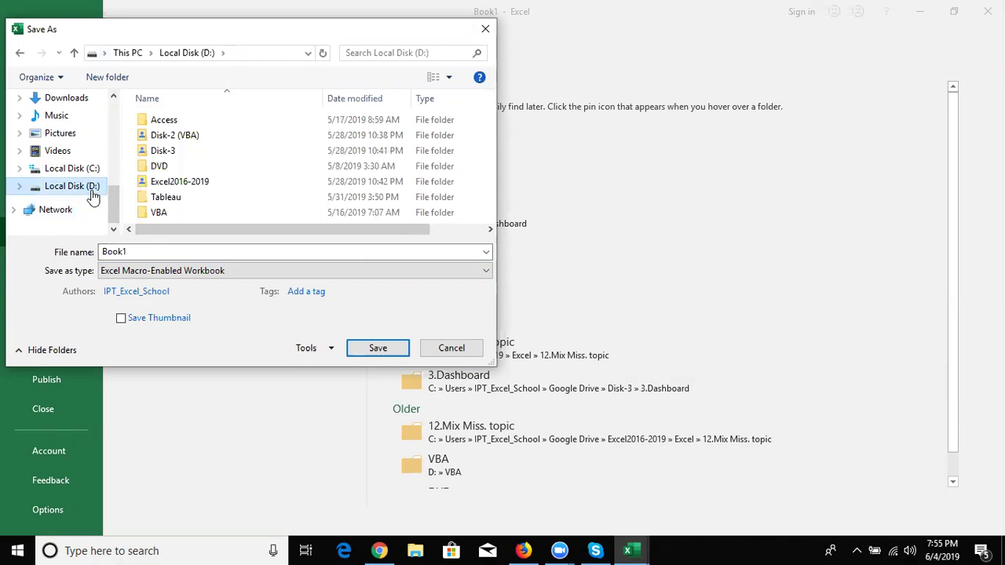
# Replace the file name Book1 with 'File'
pyautogui.click(156, 253)
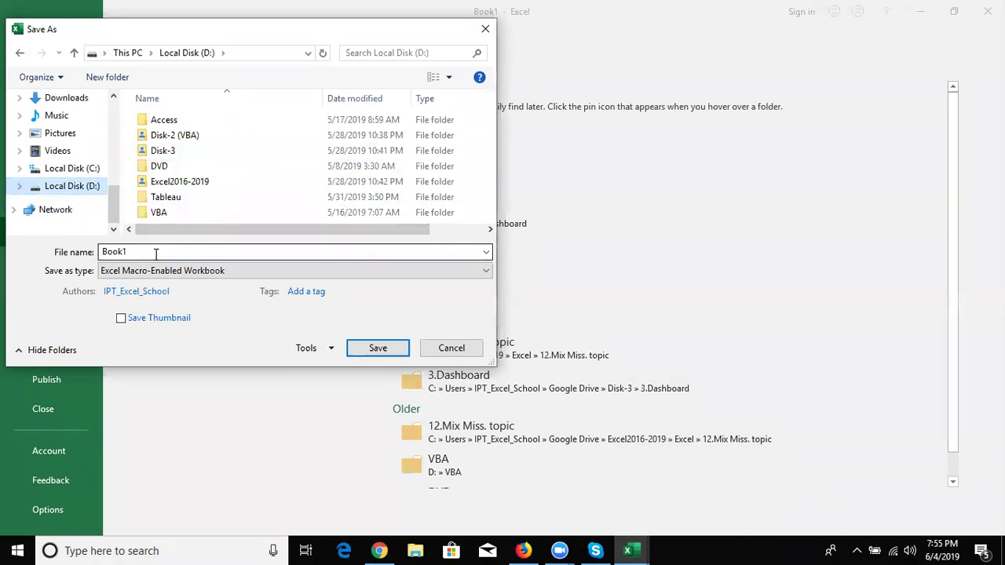
pyautogui.doubleClick(156, 253)
pyautogui.write('/')
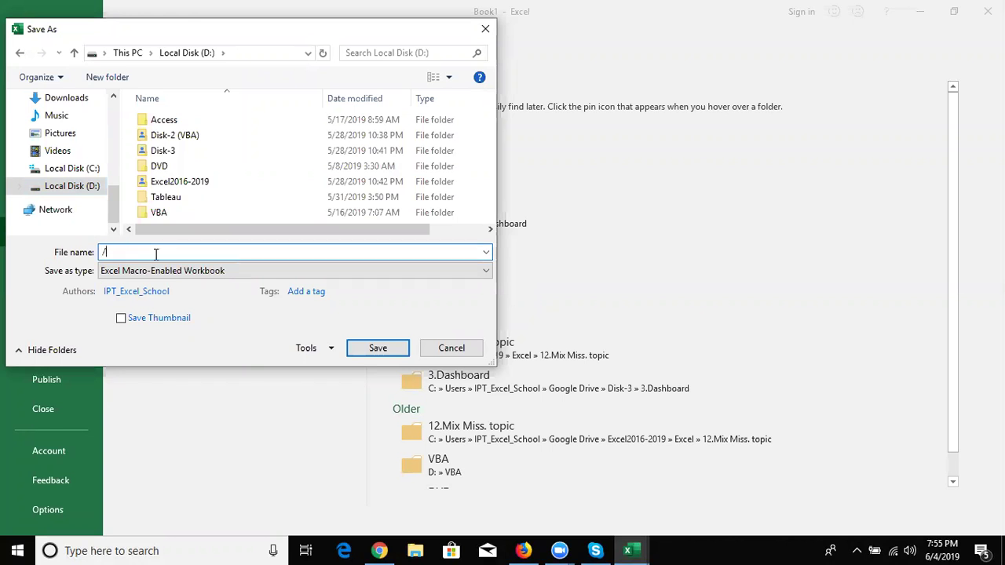
pyautogui.press('BackSpace')
pyautogui.hotkey('ctrl', 'z')
pyautogui.write('Filw')
pyautogui.press('BackSpace')
pyautogui.write('e')
# Set Save as type to Excel Workbook
pyautogui.click(143, 272)
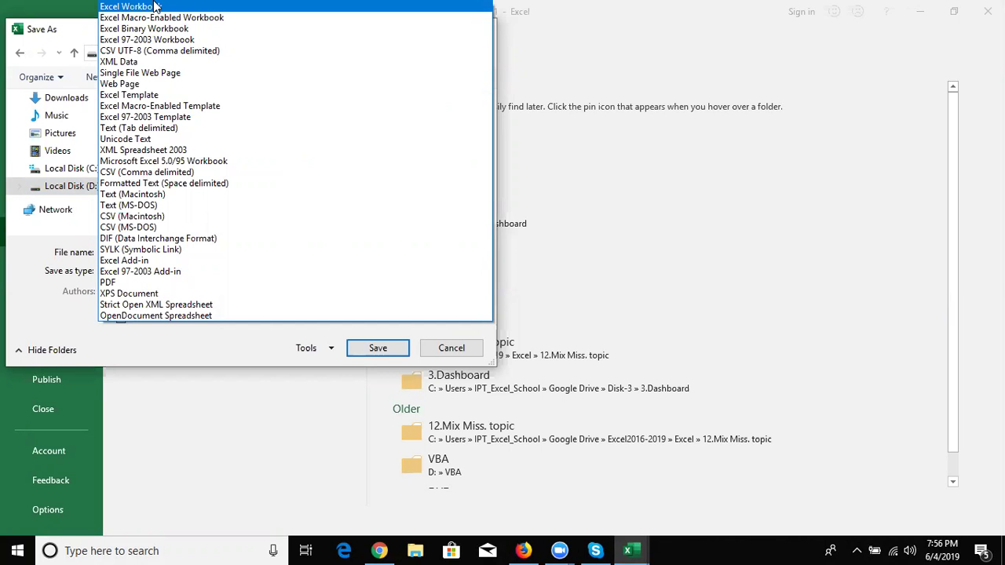
pyautogui.click(154, 7)
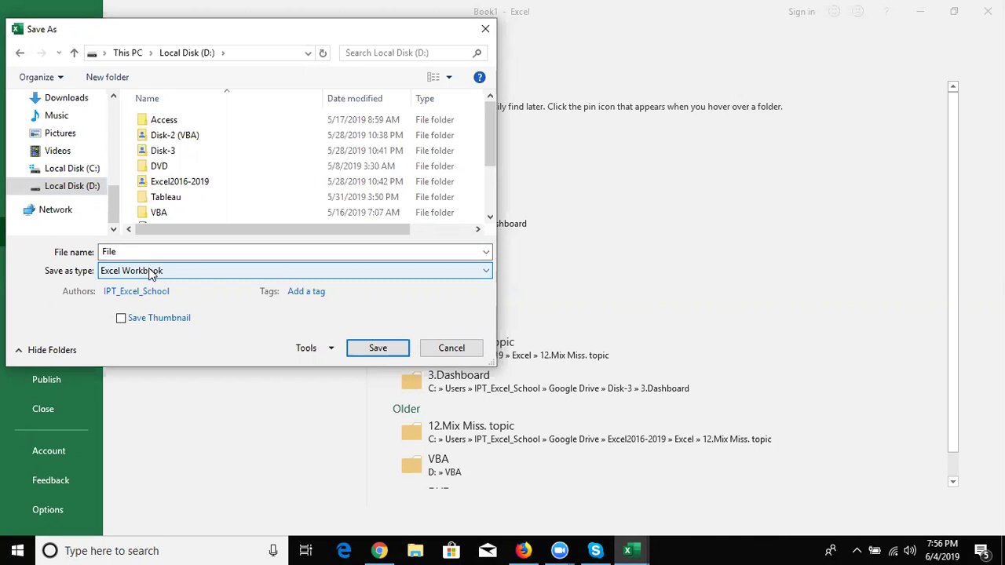
pyautogui.click(151, 273)
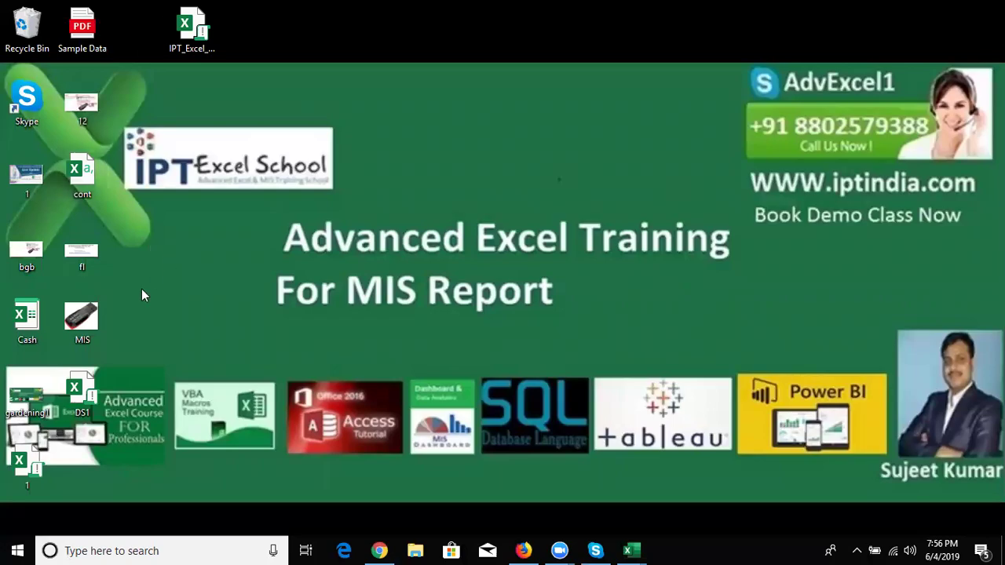
pyautogui.moveTo(28, 463); pyautogui.dragTo(387, 118)
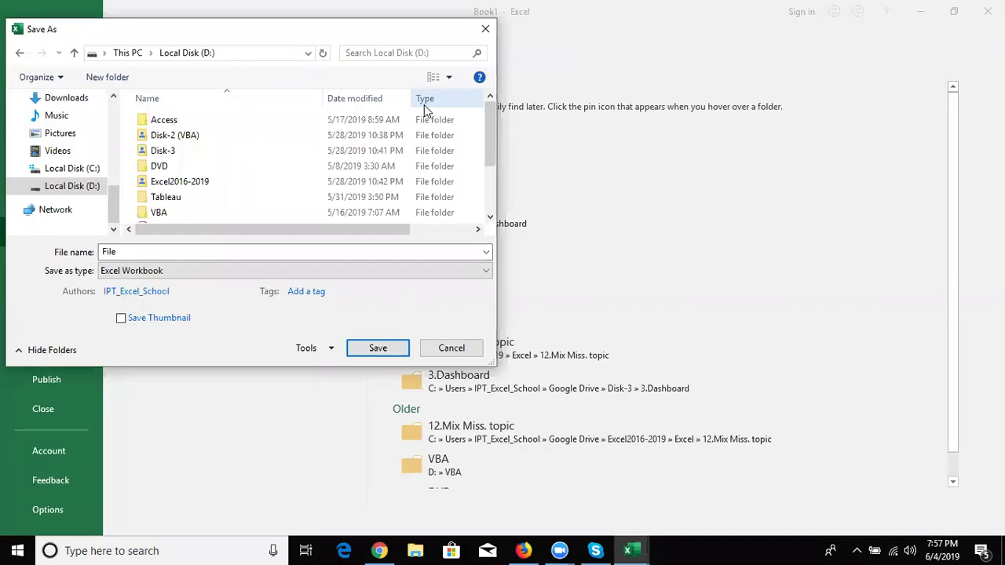
# Review the file format list, keep Excel Workbook, and cancel the save
pyautogui.click(338, 274)
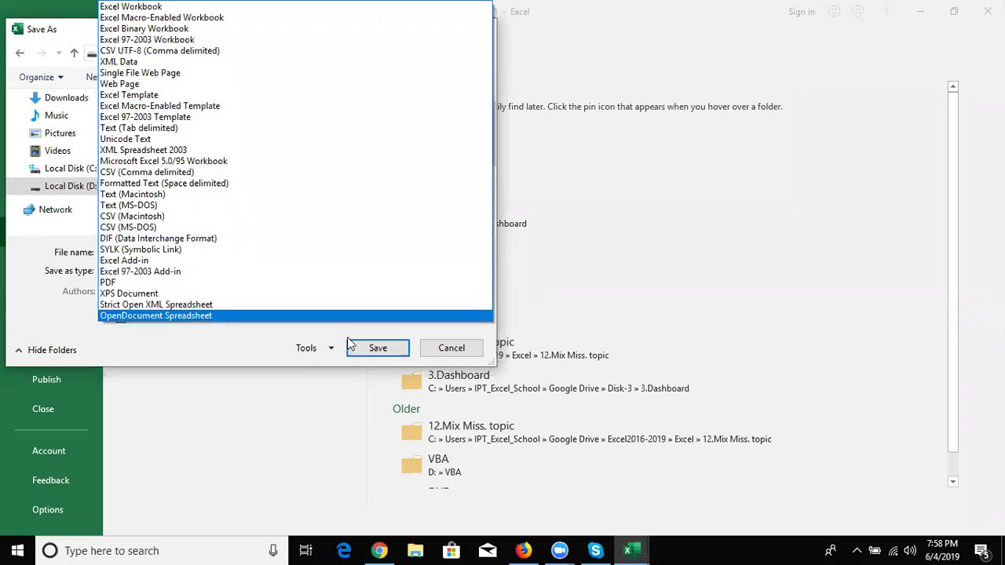
pyautogui.click(469, 355)
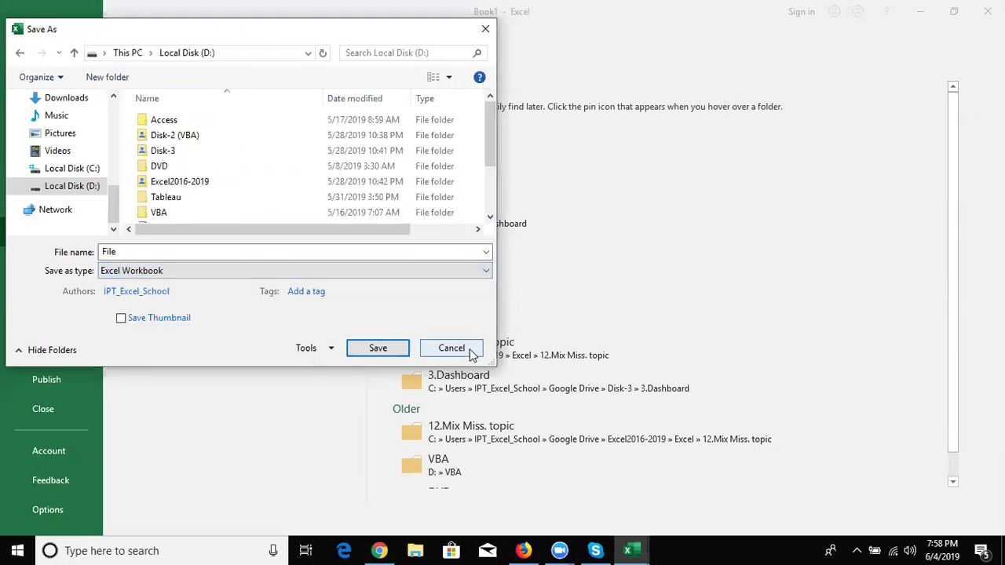
pyautogui.click(451, 347)
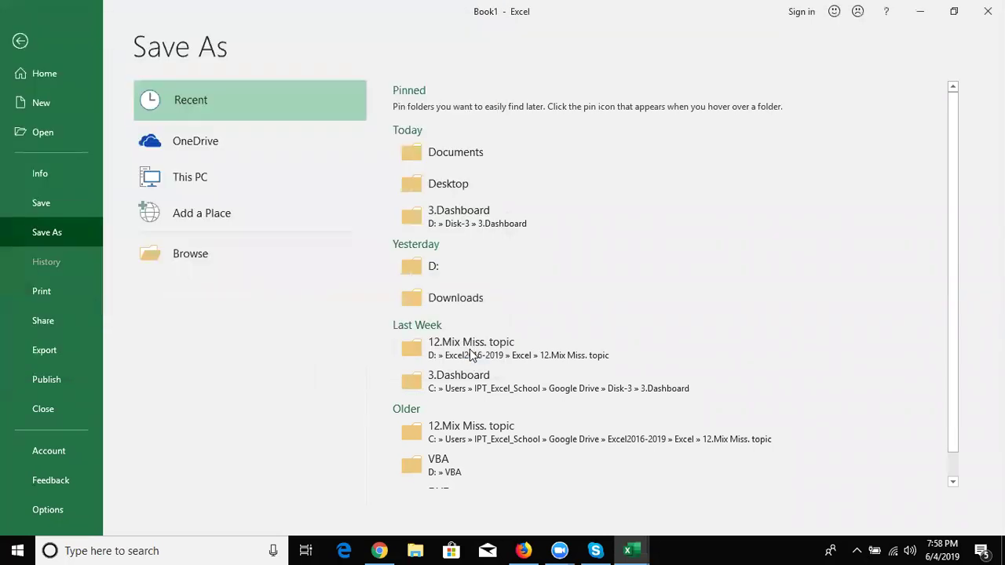
# Leave the save screen and rename Sheet1 to Data
pyautogui.click(19, 40)
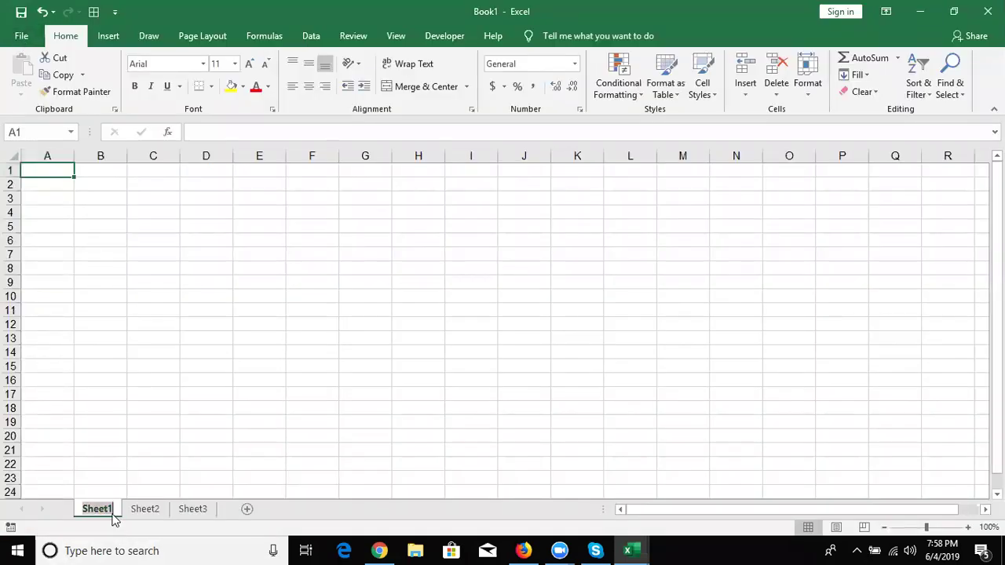
pyautogui.click(124, 464)
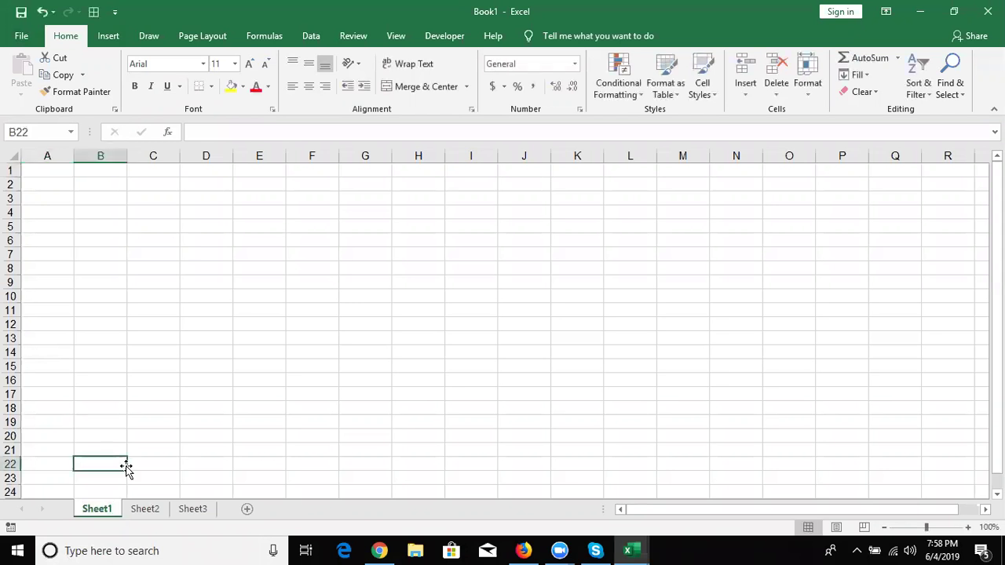
pyautogui.doubleClick(98, 511)
pyautogui.write('Da')
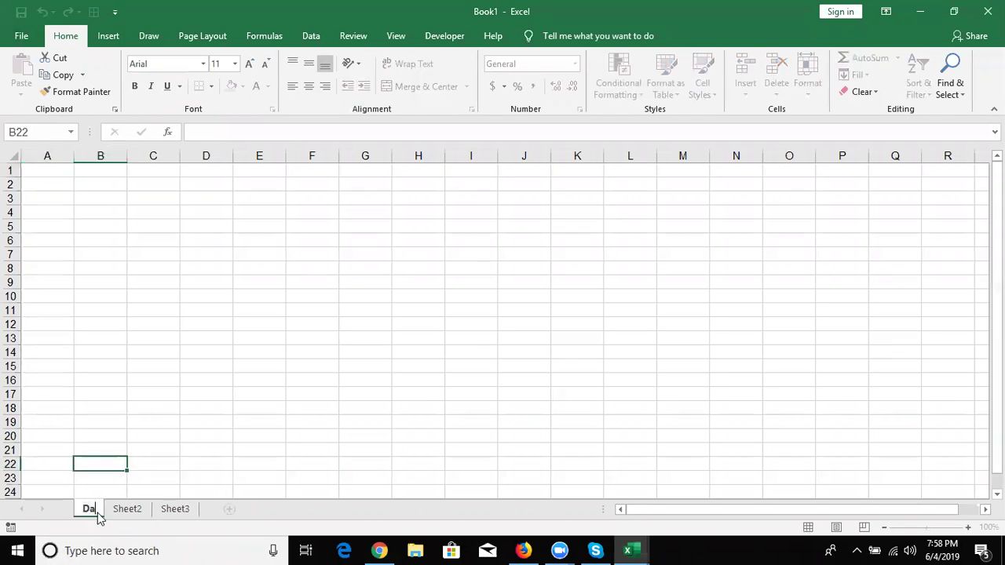
pyautogui.write('ta')
pyautogui.press('Return')
pyautogui.click(104, 436)
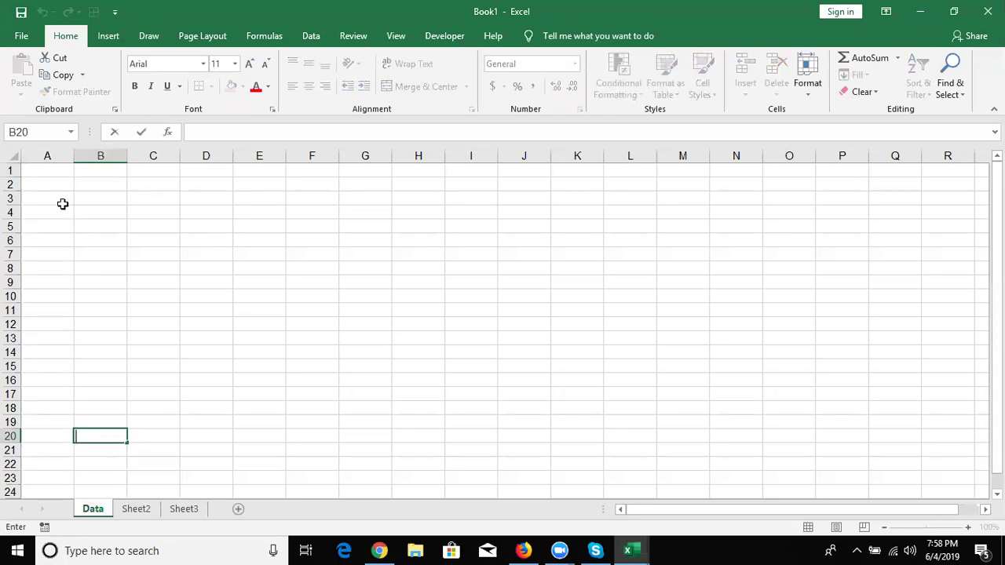
pyautogui.click(57, 177)
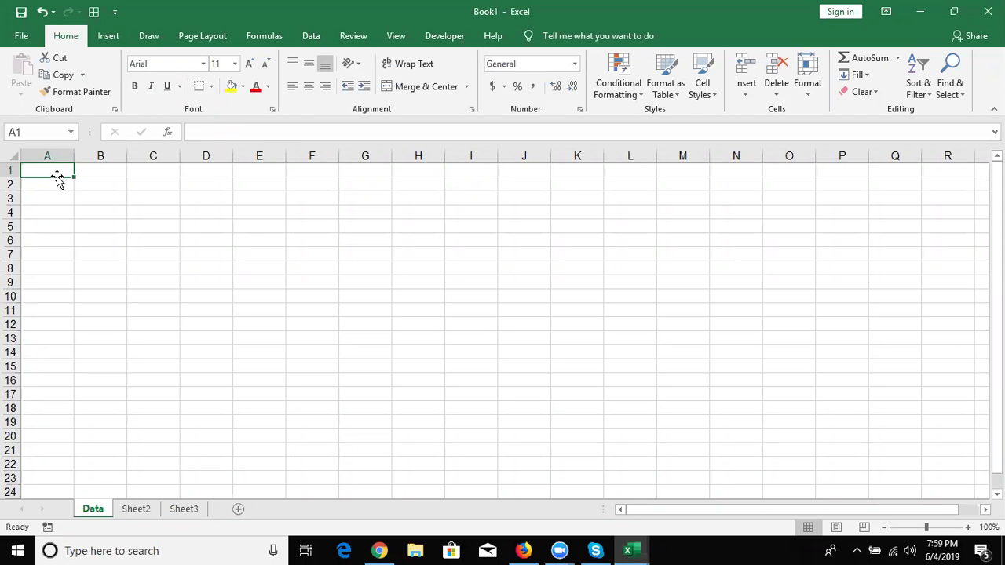
# Rename the Data sheet to Contact
pyautogui.doubleClick(93, 509)
pyautogui.write('Contact')
pyautogui.click(155, 322)
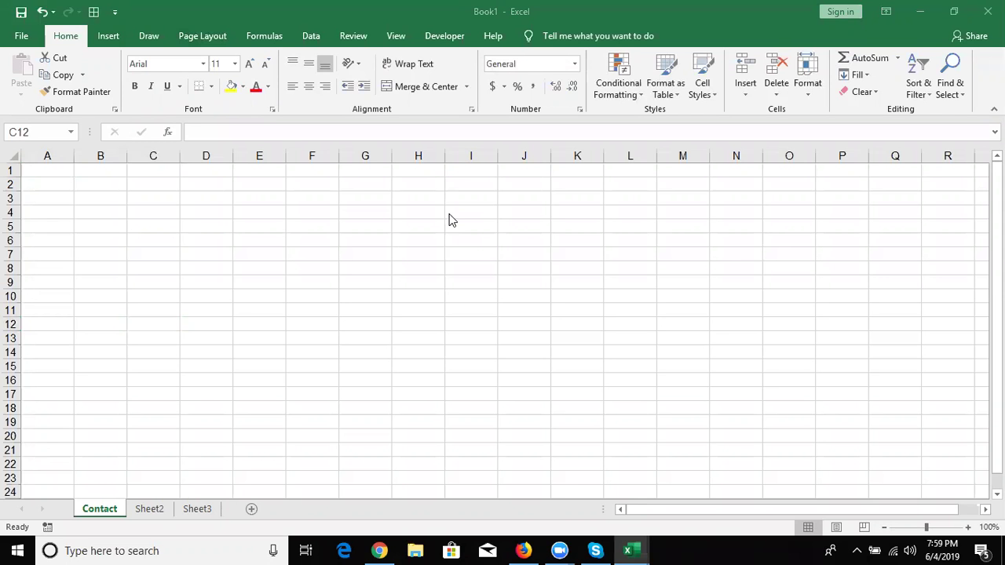
# Try Name and Sr in A1, discard both, and return to A1
pyautogui.click(54, 171)
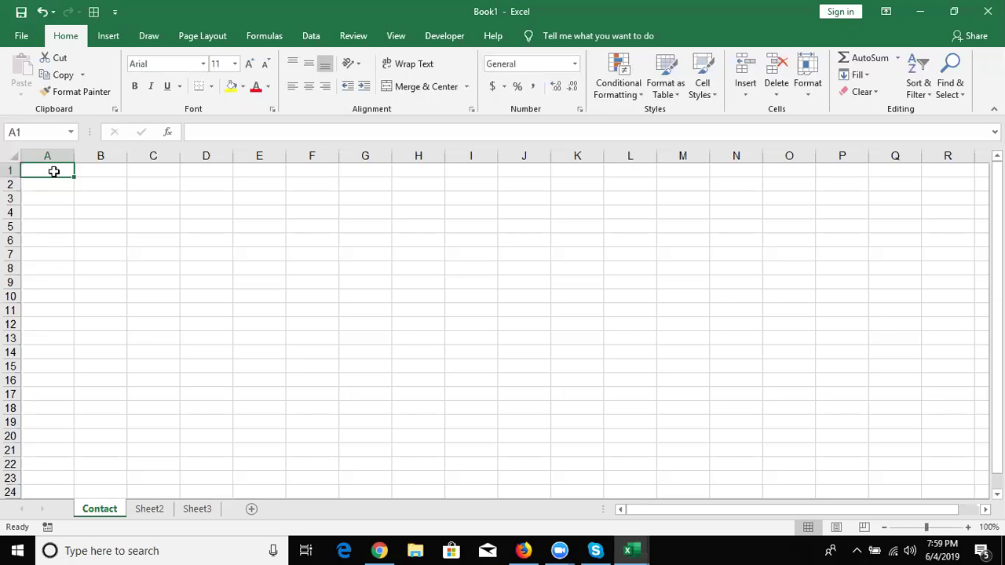
pyautogui.write('Name')
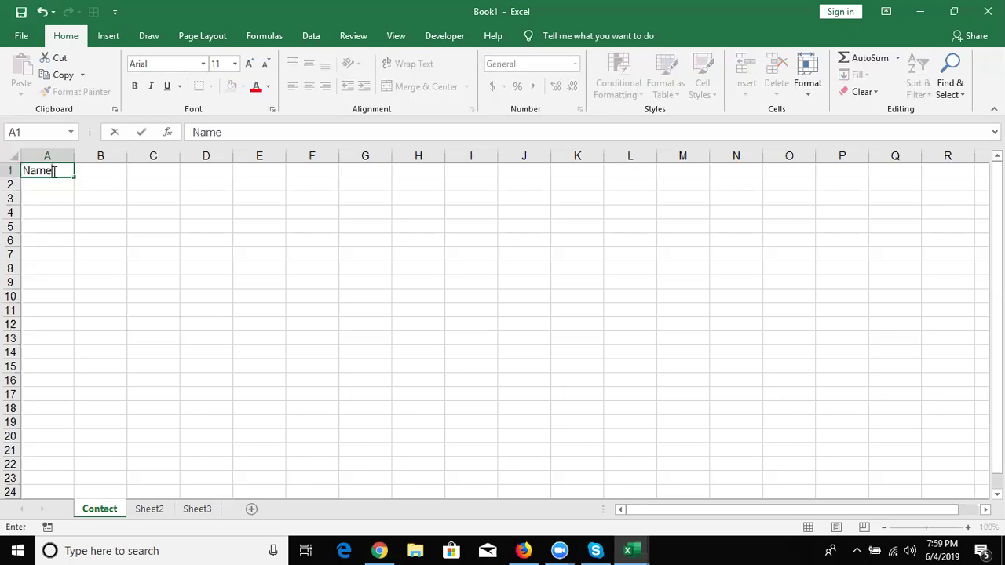
pyautogui.press('Escape')
pyautogui.write('Sr')
pyautogui.press('Escape')
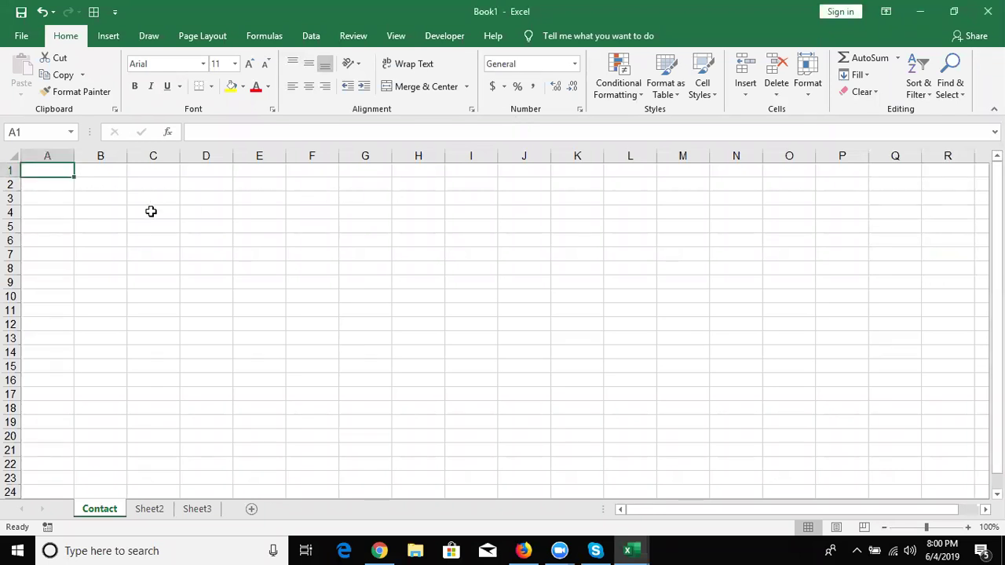
pyautogui.click(68, 199)
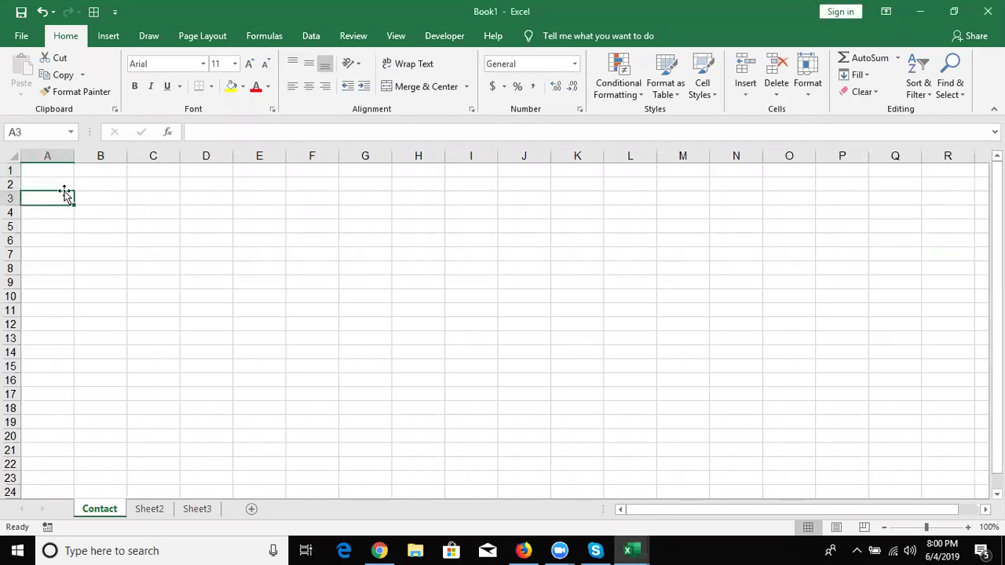
pyautogui.hotkey('ctrl', 'Home')
pyautogui.moveTo(64, 192); pyautogui.dragTo(64, 189)
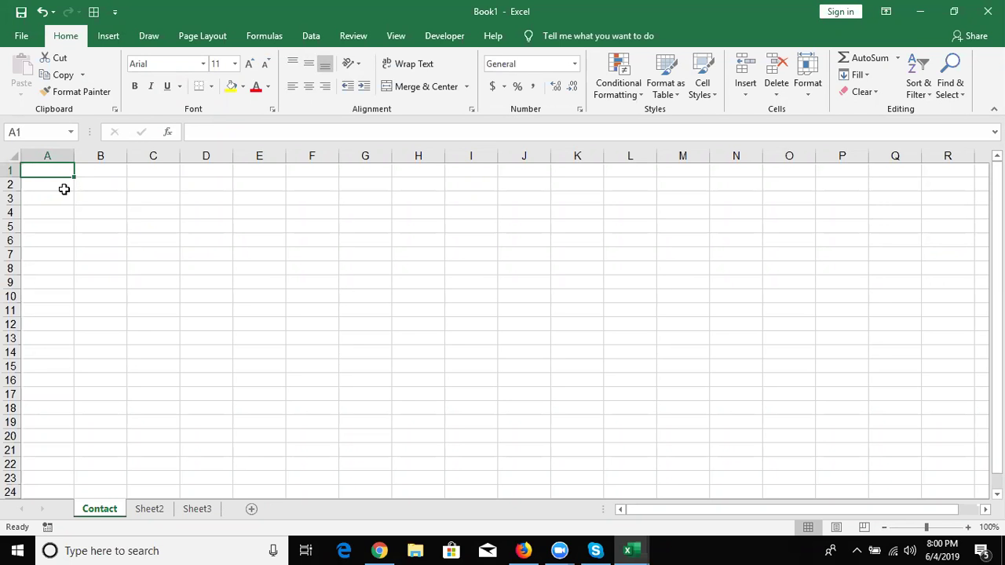
# Enter the headers Mobile, Name, Email and Type across A1:D1
pyautogui.write('Mobile')
pyautogui.press('Tab')
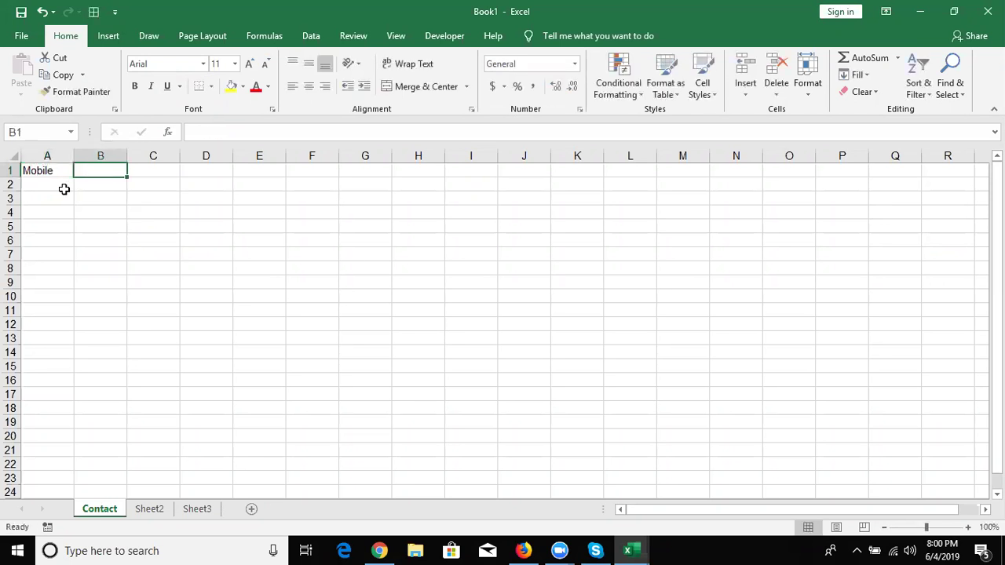
pyautogui.write('Name')
pyautogui.press('Tab')
pyautogui.write('Email')
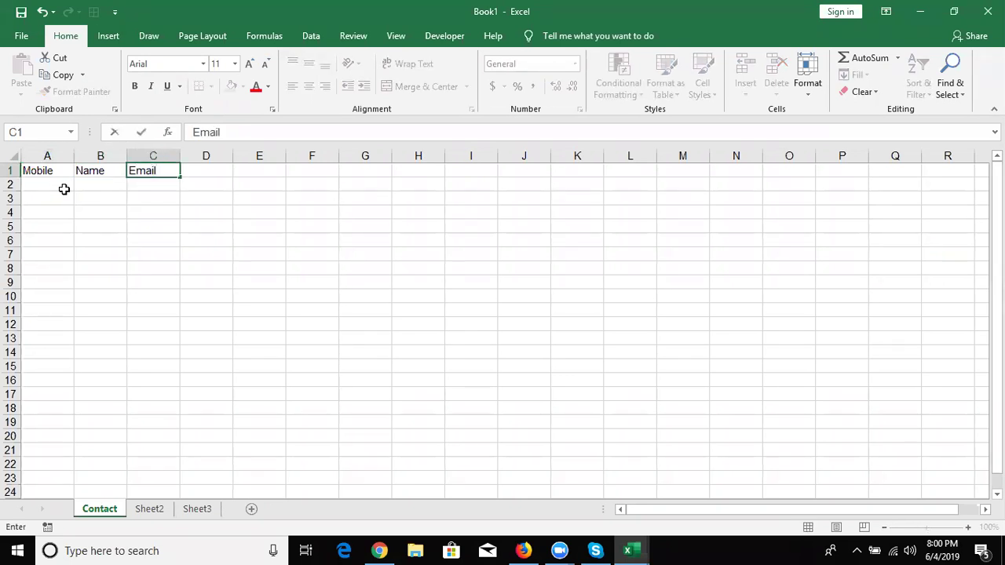
pyautogui.press('Tab')
pyautogui.write('Type')
pyautogui.press('Tab')
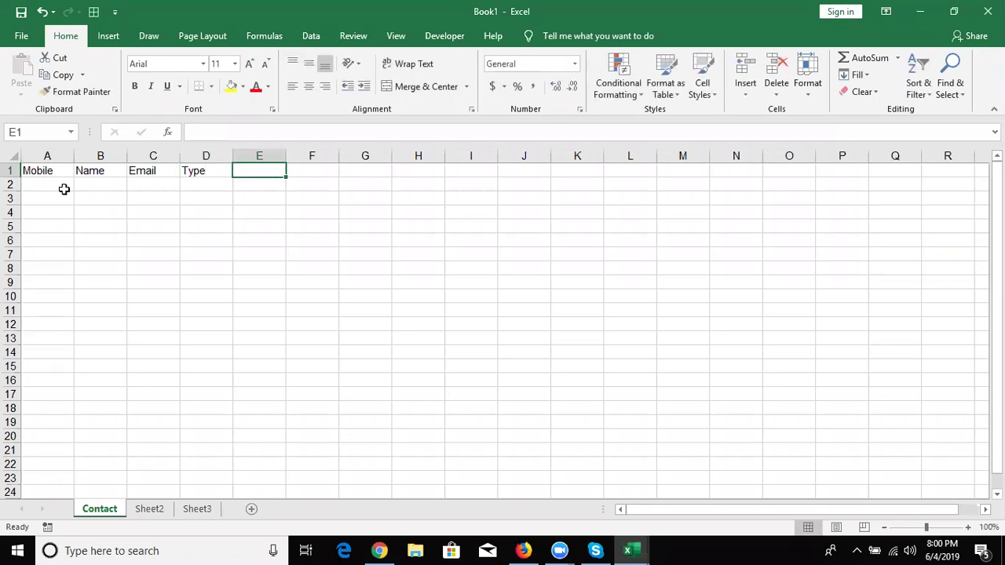
# Enter C_Type as the E1 header, then move to the Name header in B1
pyautogui.write('Re')
pyautogui.press('BackSpace')
pyautogui.press('BackSpace')
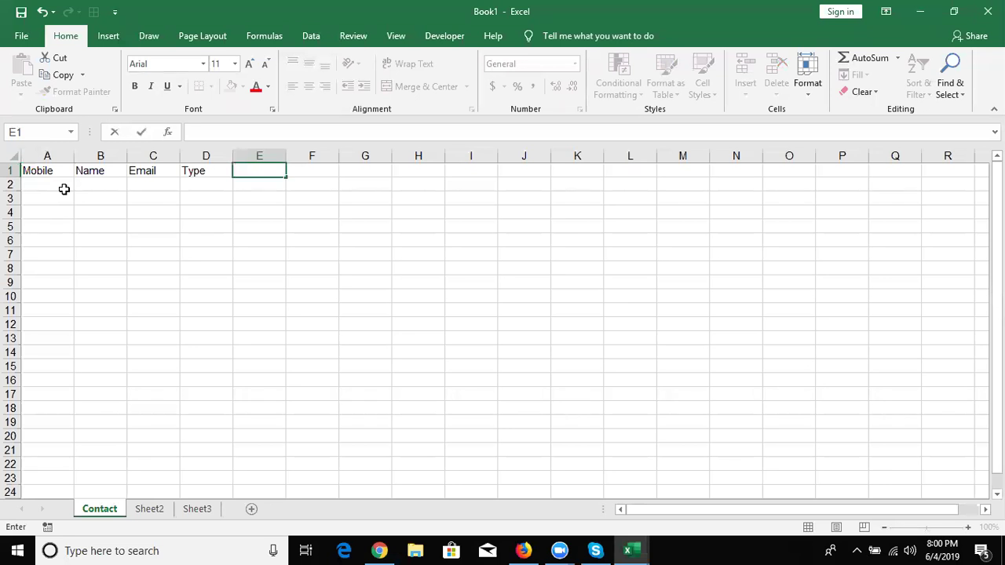
pyautogui.write('C_Type')
pyautogui.click(64, 188)
pyautogui.press('Up')
pyautogui.press('Down')
pyautogui.press('Up')
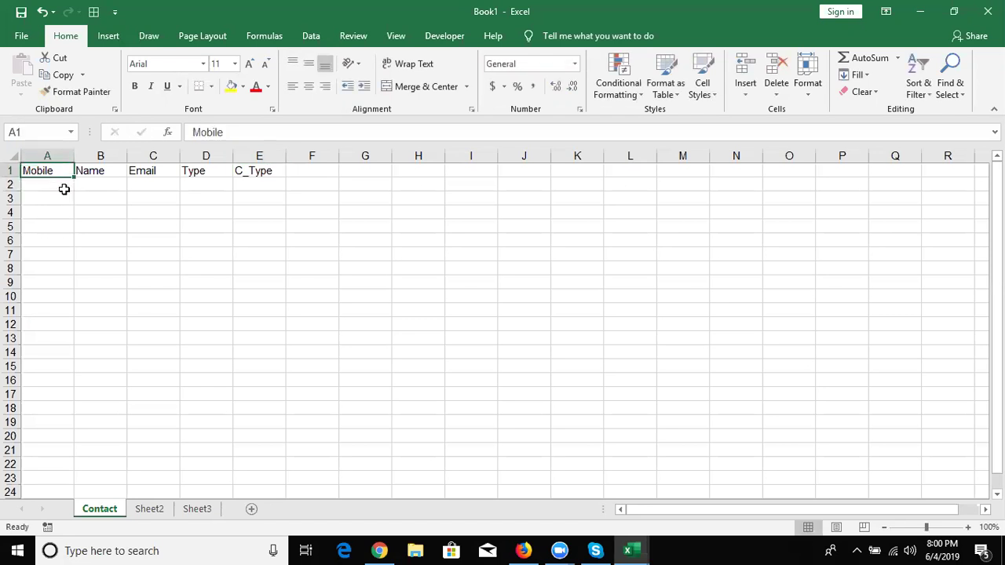
pyautogui.press('Right')
# Move the active cell around rows 2 to 4 of the Contact sheet
pyautogui.click(65, 190)
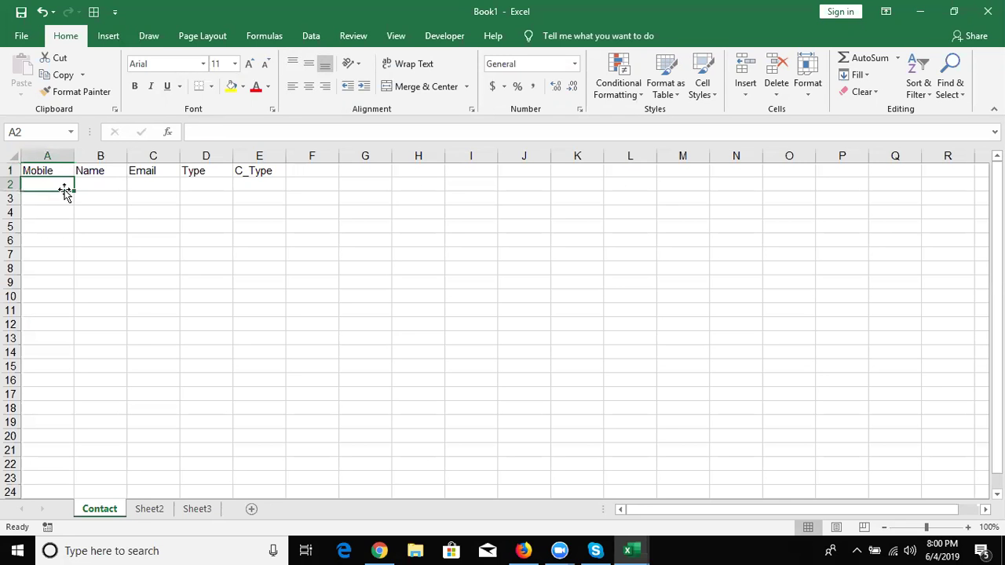
pyautogui.press('Right')
pyautogui.press('Right')
pyautogui.press('Right')
pyautogui.press('Down')
pyautogui.press('Left')
pyautogui.press('Down')
pyautogui.press('Up')
pyautogui.press('Down')
pyautogui.press('Right')
pyautogui.press('Up')
pyautogui.press('Down')
pyautogui.press('Right')
pyautogui.press('Down')
pyautogui.press('Left')
pyautogui.press('Up')
pyautogui.press('Right')
pyautogui.press('Left')
pyautogui.press('Left')
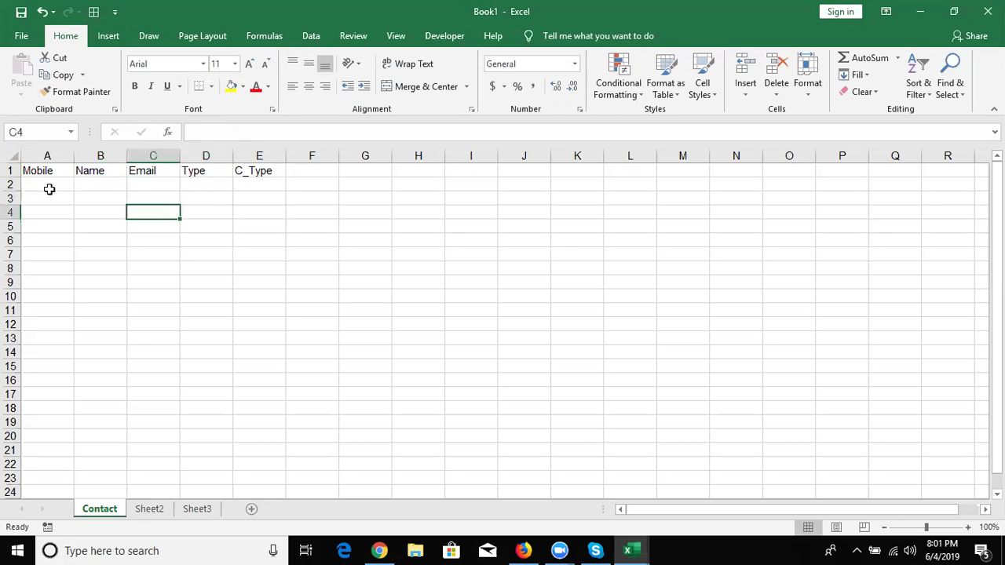
# Enter the first contact's mobile number, name and e-mail address in A2:C2
pyautogui.click(49, 190)
pyautogui.press('Tab')
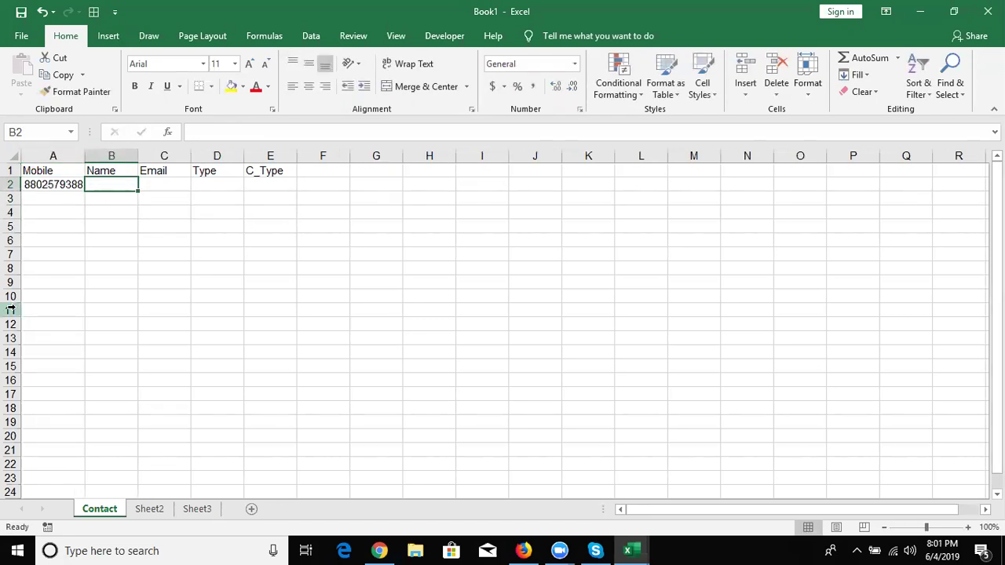
pyautogui.write('Sujeet')
pyautogui.press('Tab')
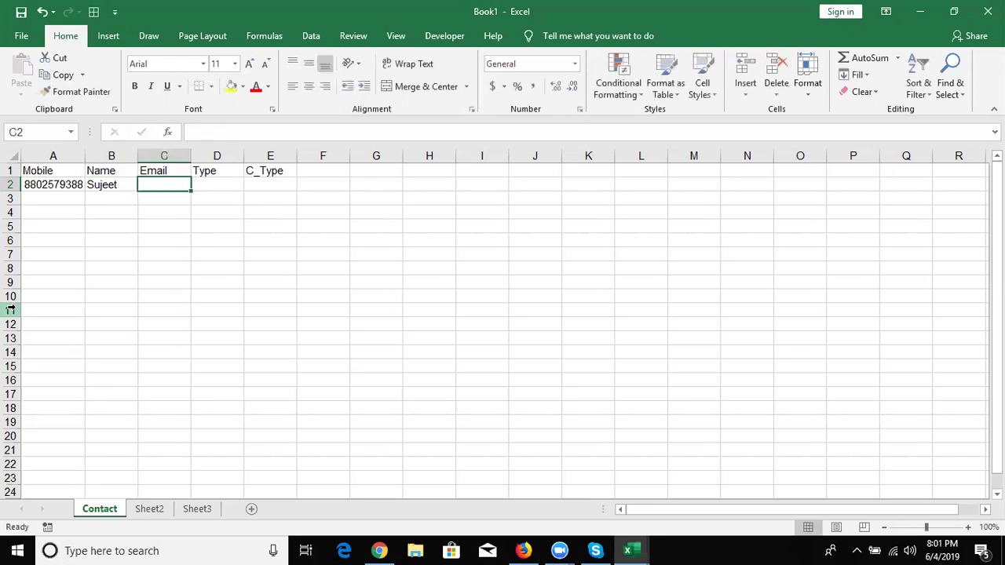
pyautogui.write('Kum')
pyautogui.press('BackSpace')
pyautogui.press('BackSpace')
pyautogui.press('Return')
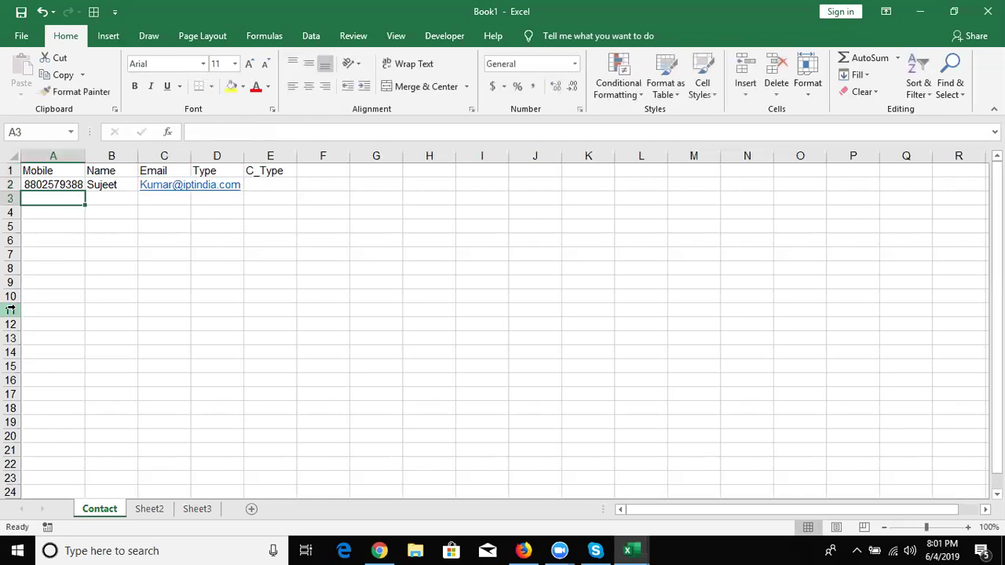
pyautogui.press('Up')
pyautogui.press('Right')
pyautogui.press('Right')
pyautogui.press('Down')
pyautogui.press('Down')
pyautogui.press('Up')
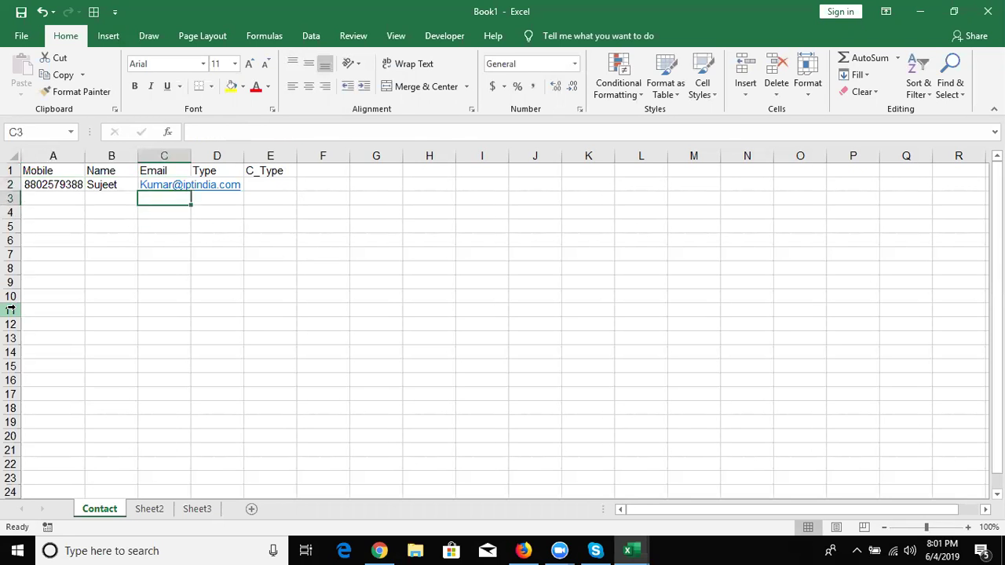
pyautogui.press('Up')
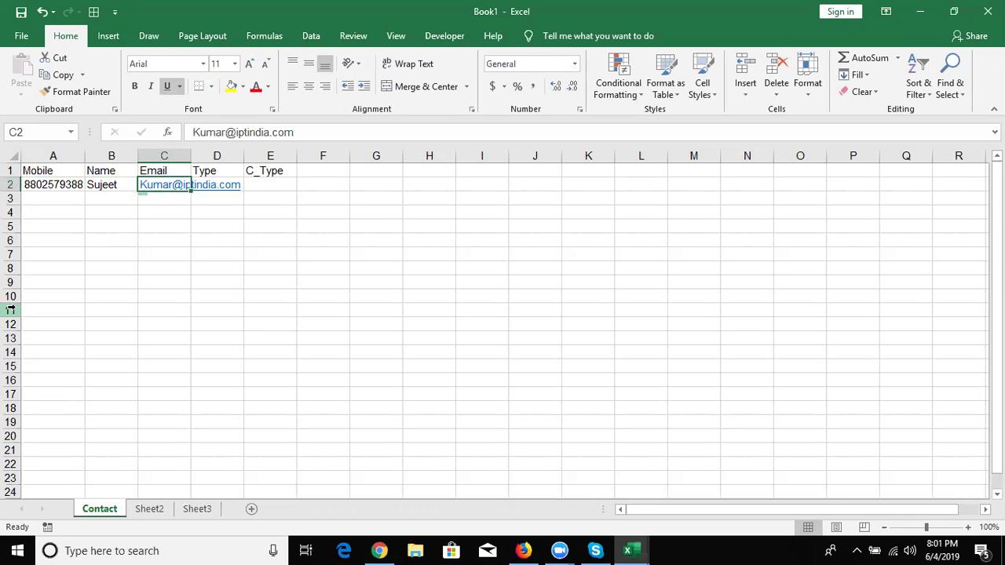
pyautogui.click(162, 282)
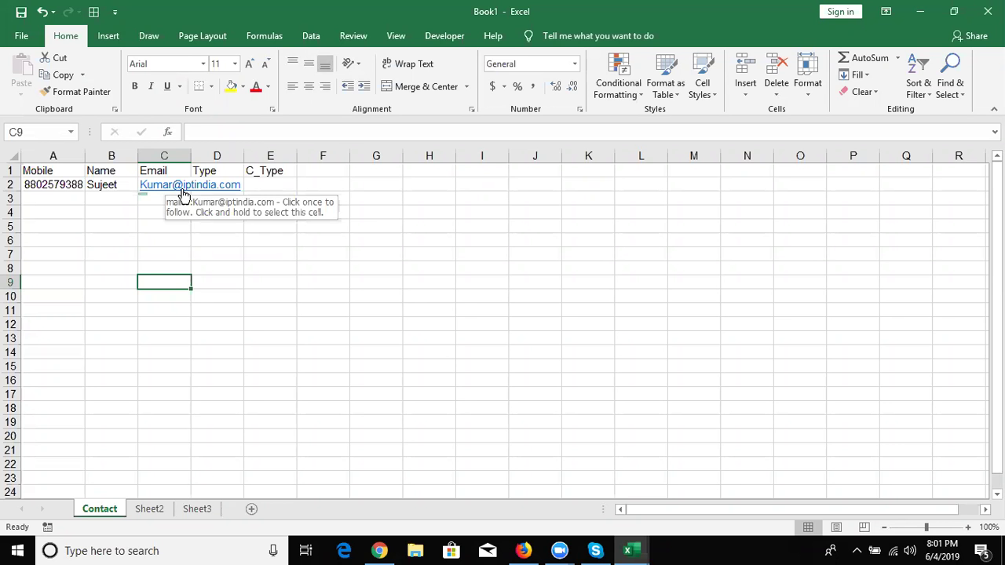
pyautogui.click(182, 192)
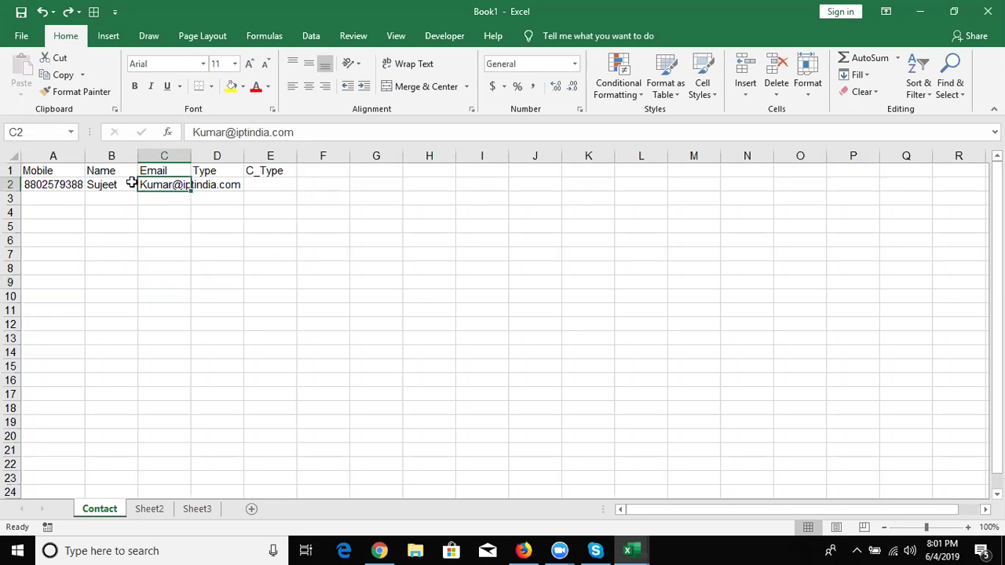
pyautogui.click(28, 35)
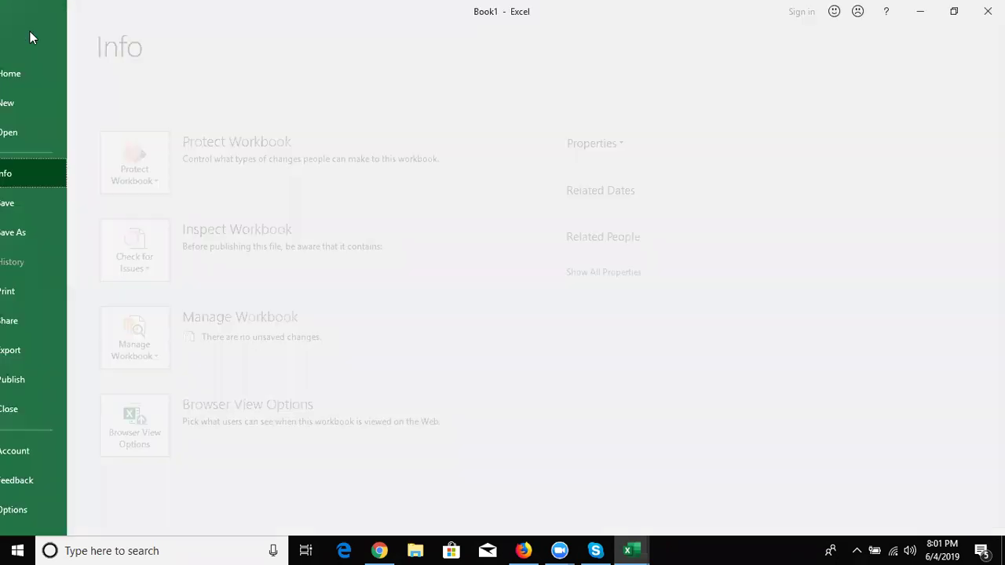
pyautogui.click(46, 507)
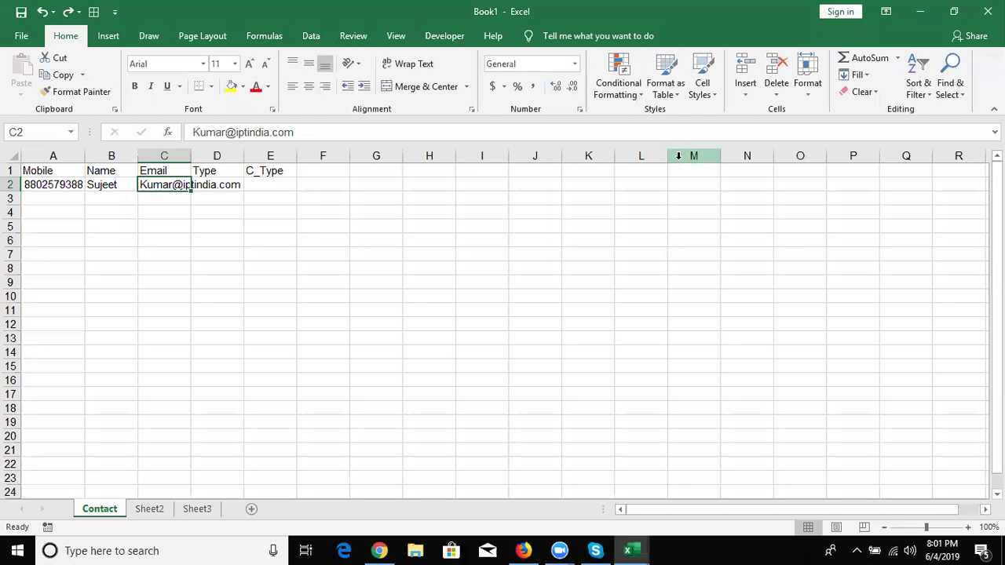
pyautogui.hotkey('ctrl', 'y')
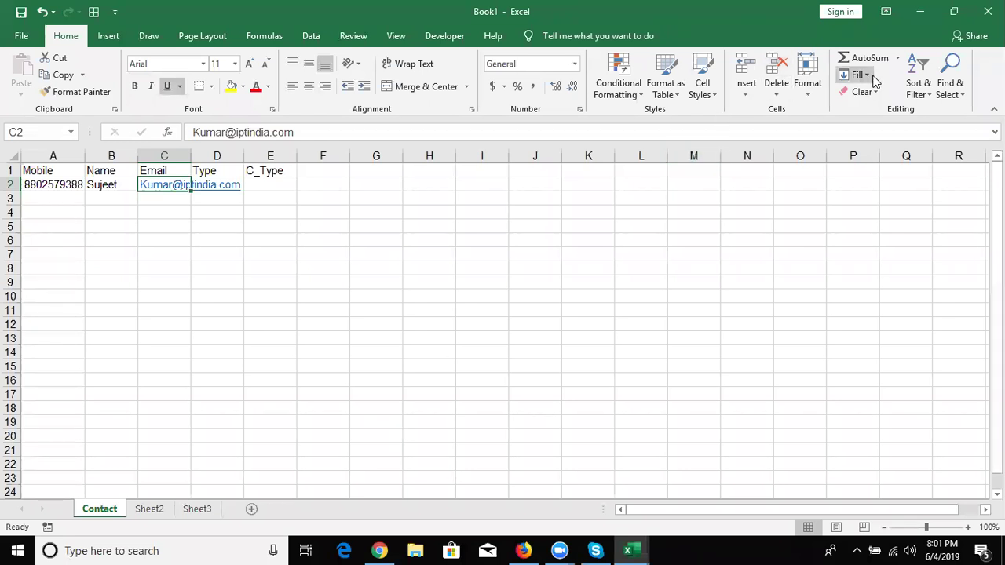
# Use Clear > Remove Hyperlinks on the e-mail in C2, then select B3
pyautogui.click(873, 77)
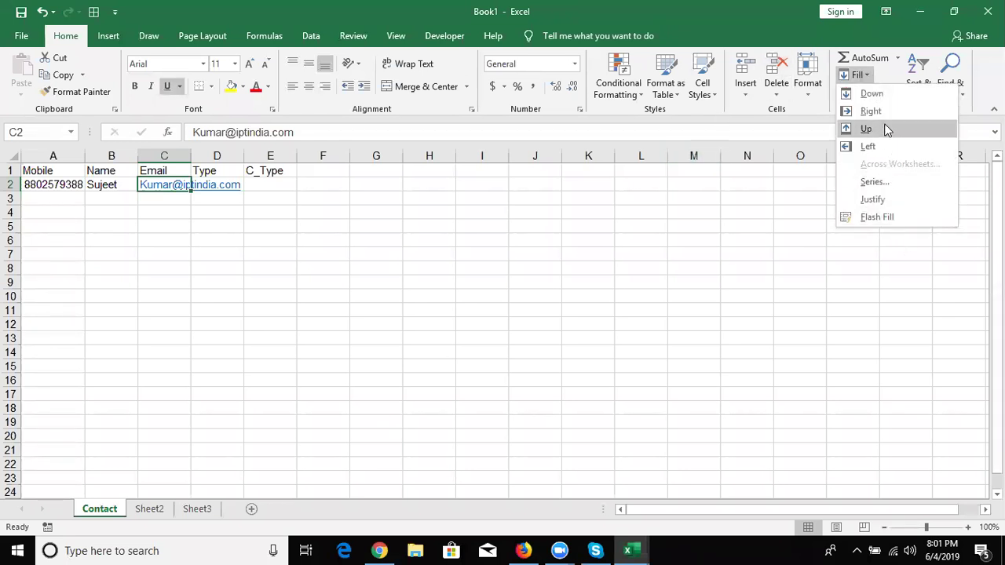
pyautogui.press('Escape')
pyautogui.click(868, 95)
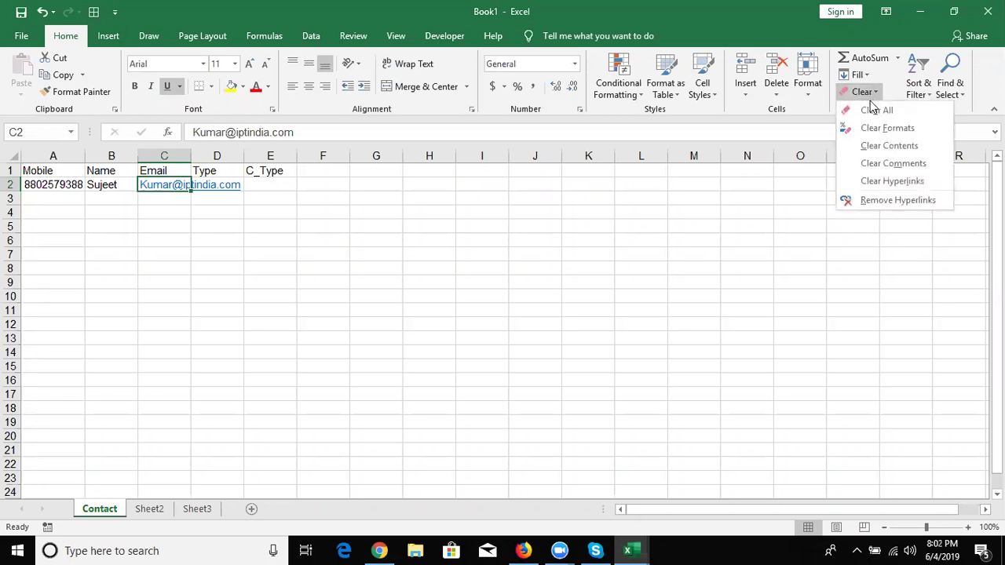
pyautogui.click(888, 200)
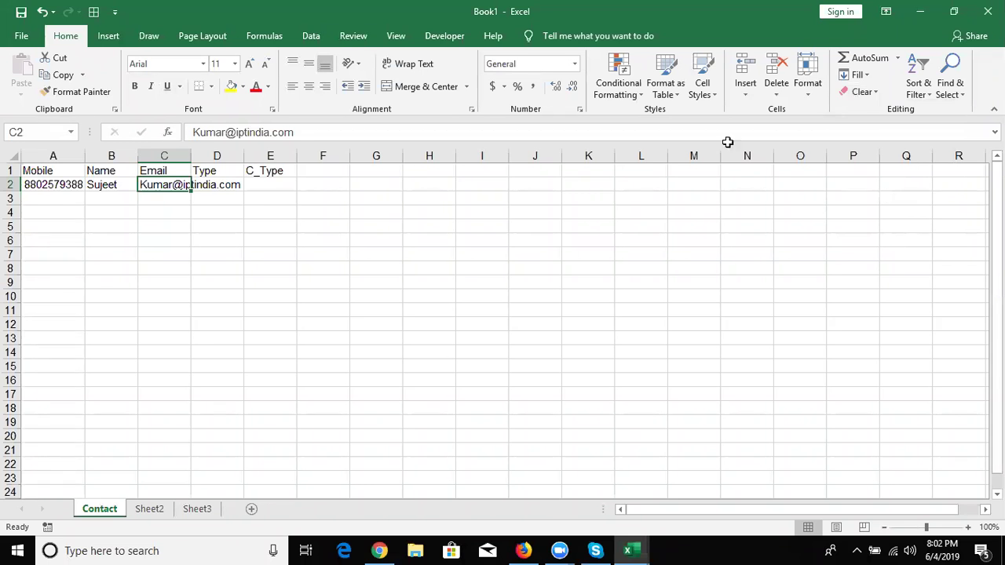
pyautogui.moveTo(885, 195); pyautogui.dragTo(727, 142)
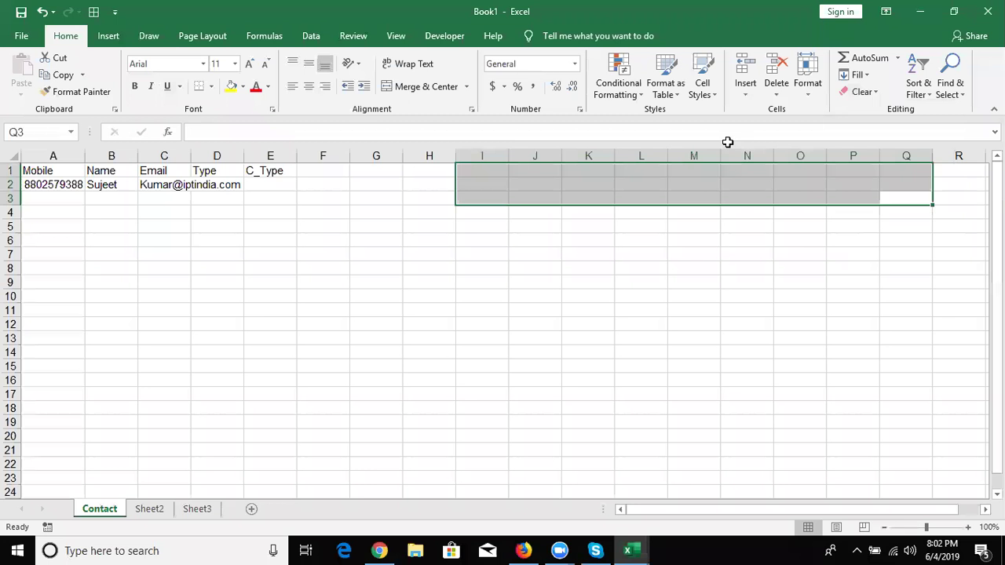
pyautogui.click(111, 198)
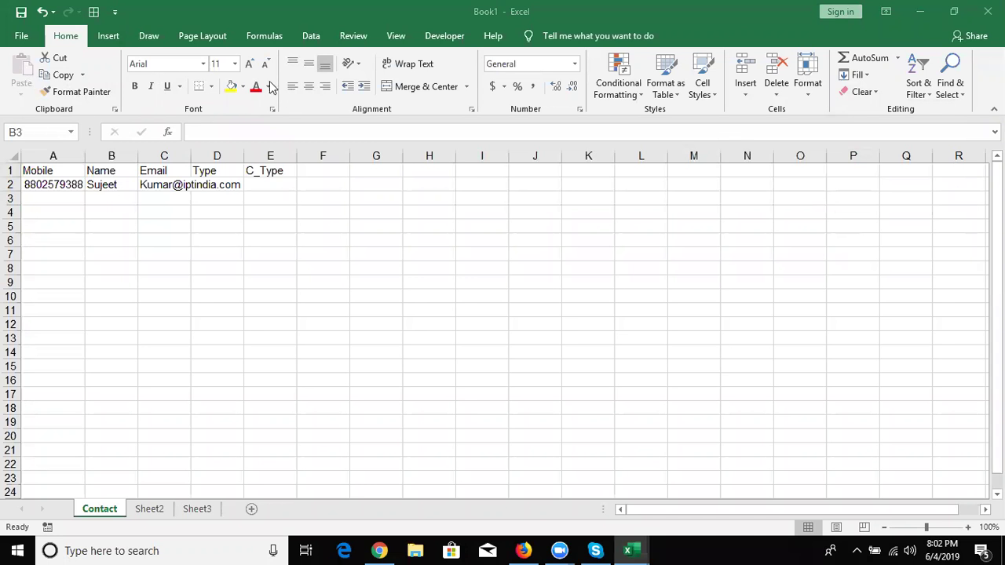
# Uncheck 'Internet and network paths with hyperlinks' under Proofing's AutoFormat As You Type options
pyautogui.click(22, 37)
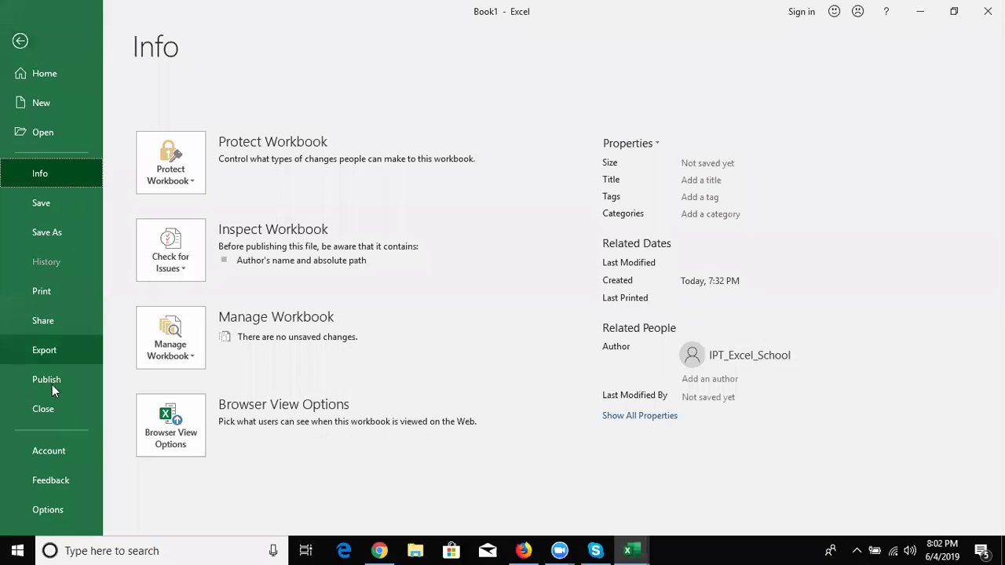
pyautogui.click(47, 510)
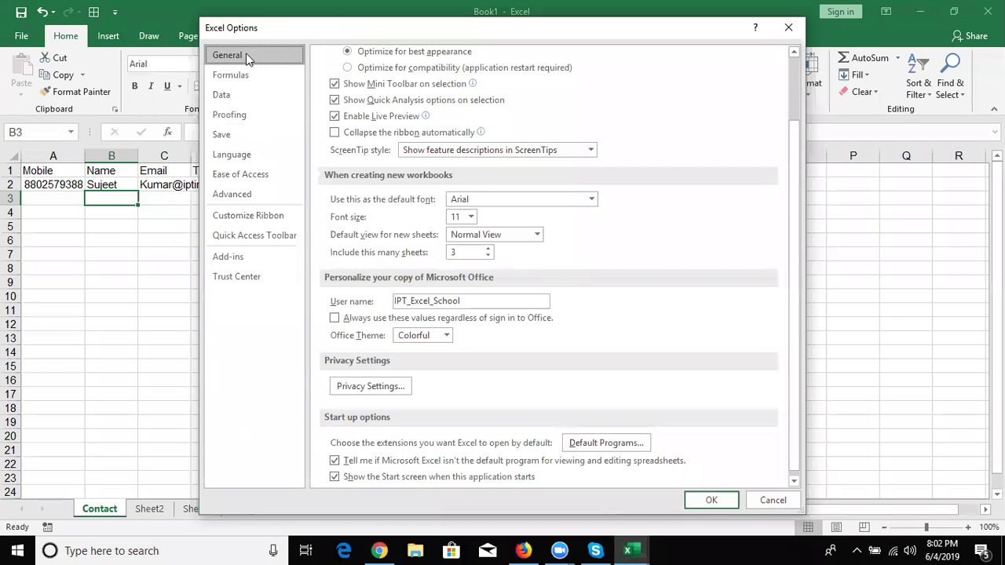
pyautogui.click(243, 116)
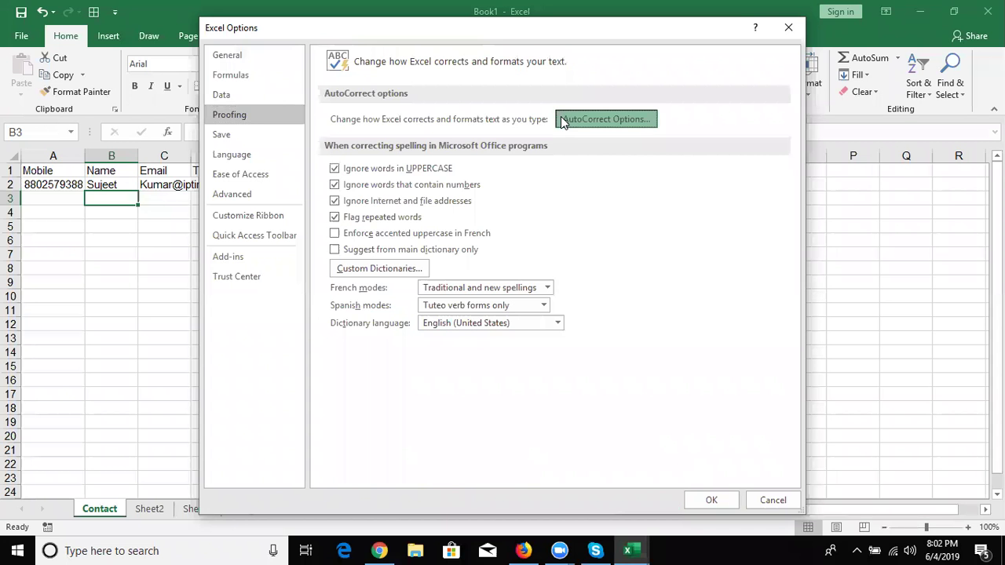
pyautogui.click(562, 122)
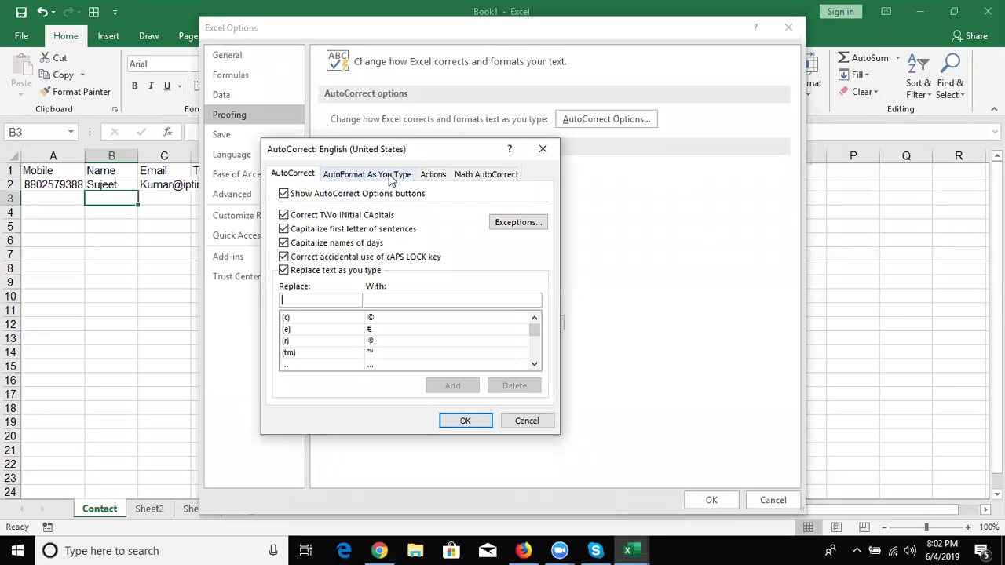
pyautogui.click(390, 177)
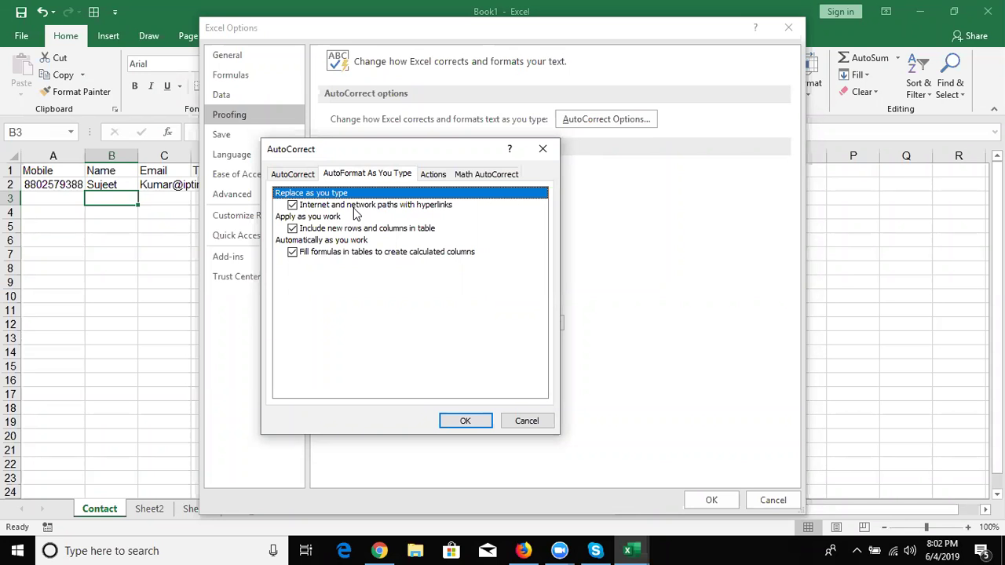
pyautogui.click(353, 207)
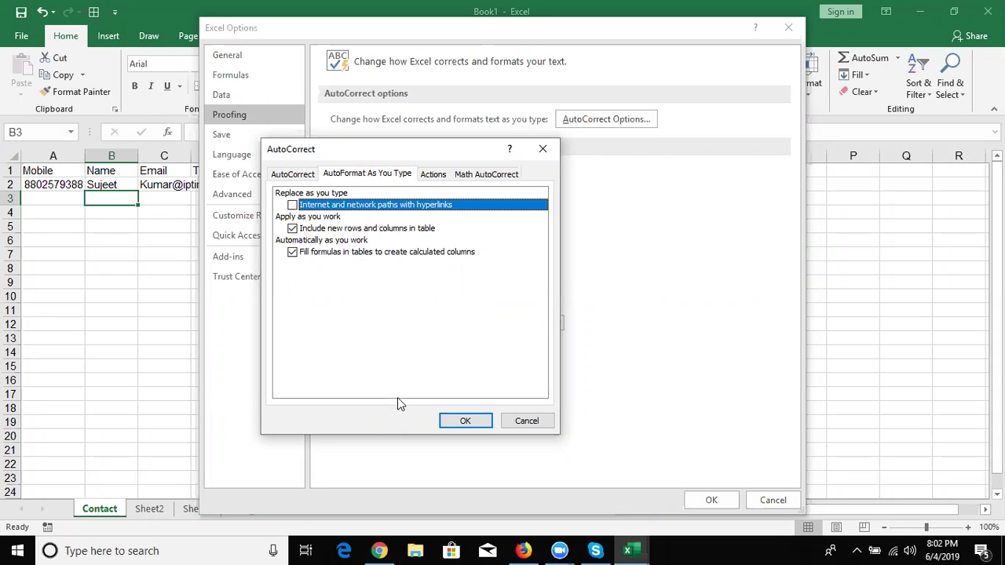
pyautogui.click(462, 422)
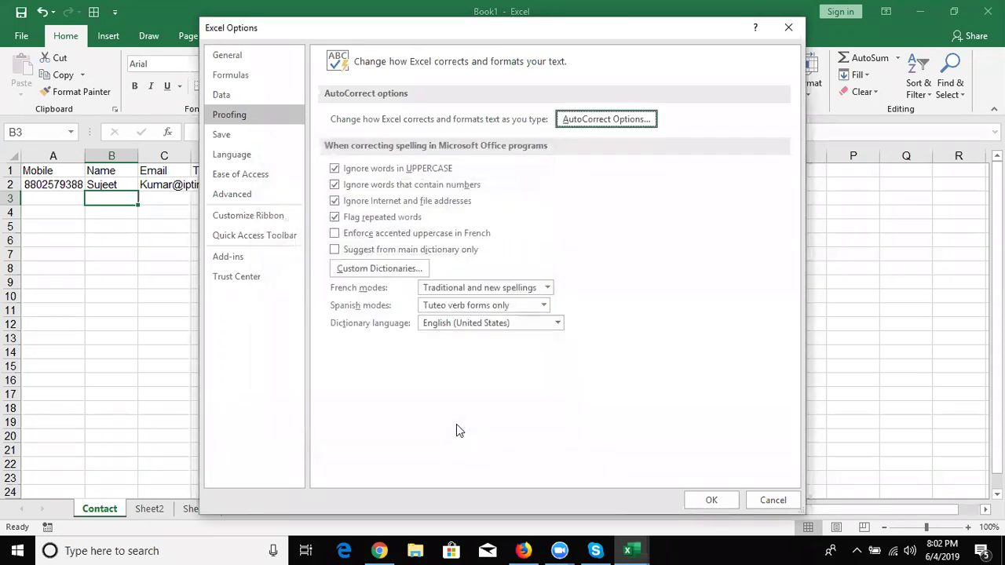
pyautogui.click(690, 496)
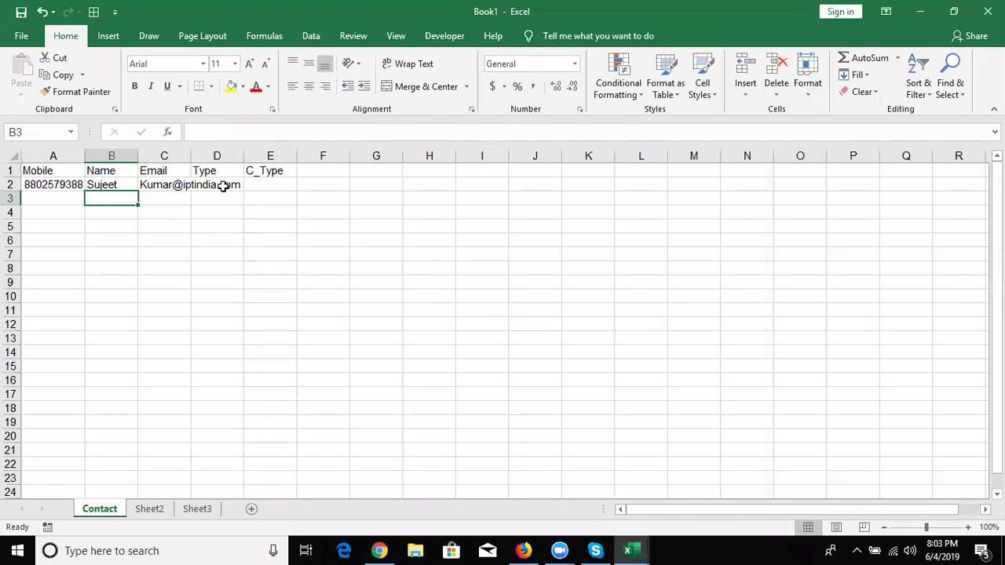
# Enter Type Office in D2 and C_Type Official in E2 for the first contact
pyautogui.click(224, 186)
pyautogui.press('Up')
pyautogui.write('C')
pyautogui.press('Escape')
pyautogui.press('Down')
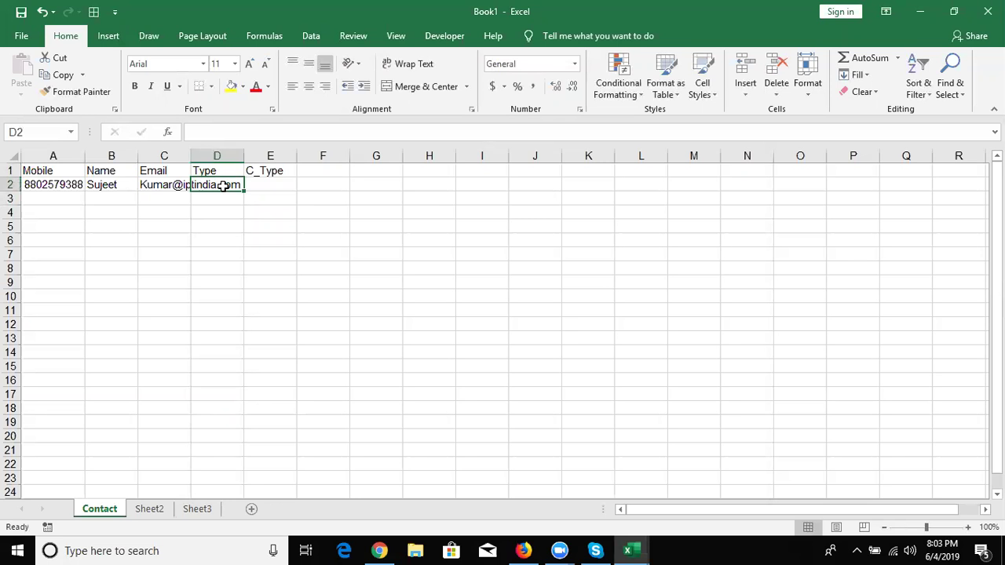
pyautogui.write('Offic')
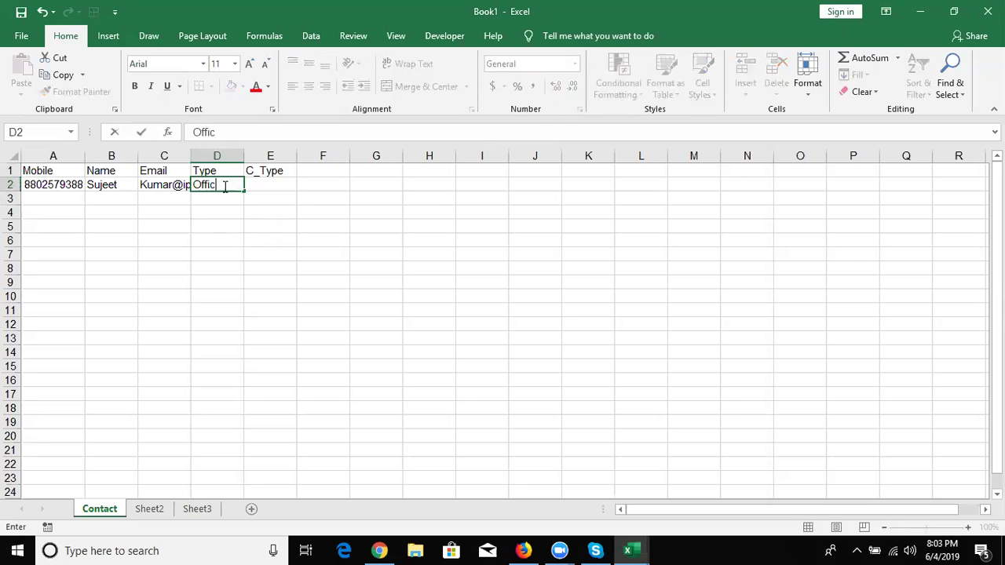
pyautogui.write('e')
pyautogui.press('Tab')
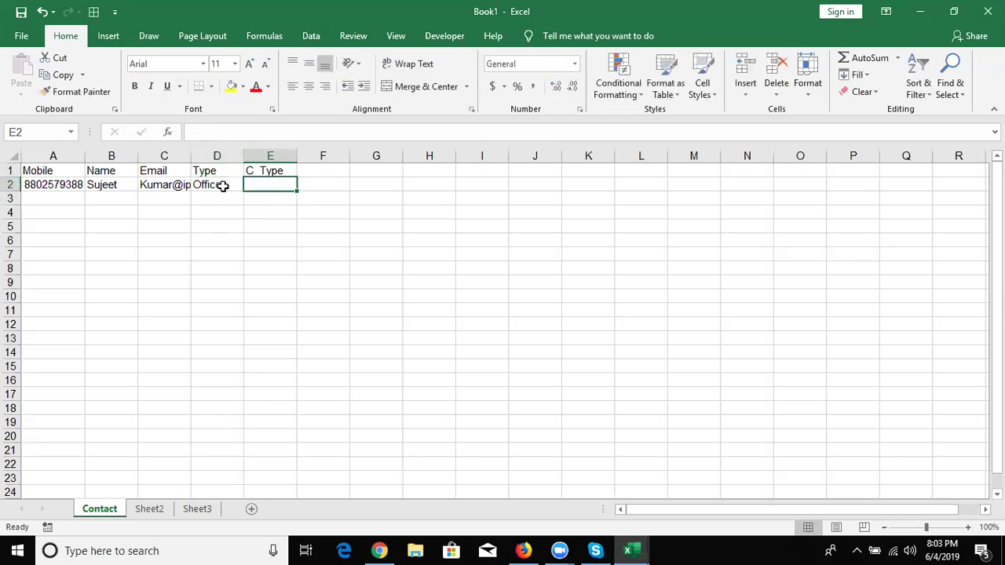
pyautogui.write('Offi')
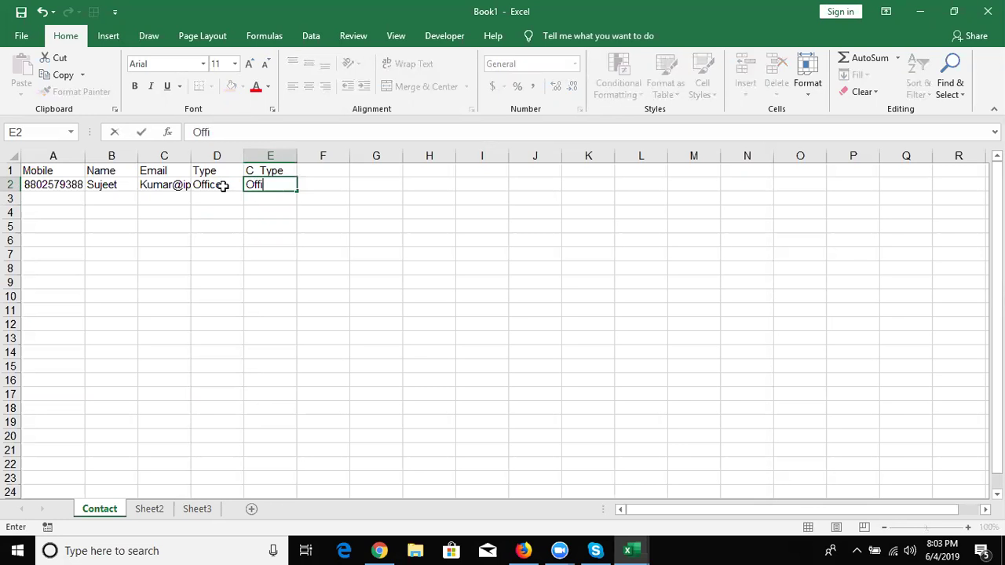
pyautogui.write('cial')
pyautogui.press('Return')
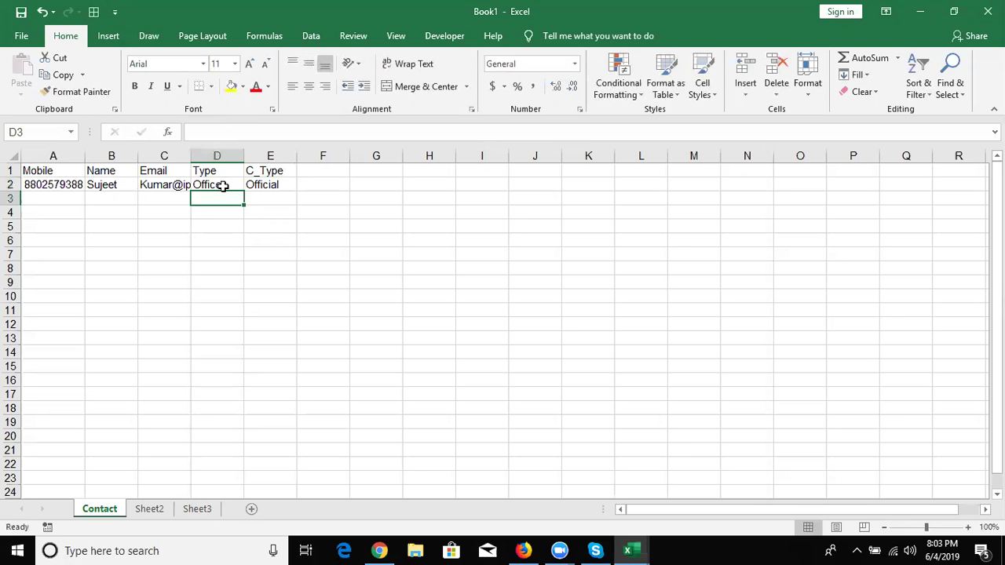
# Enter the second contact's mobile number, name and e-mail address in A3:C3
pyautogui.press('Left')
pyautogui.press('Left')
pyautogui.press('Left')
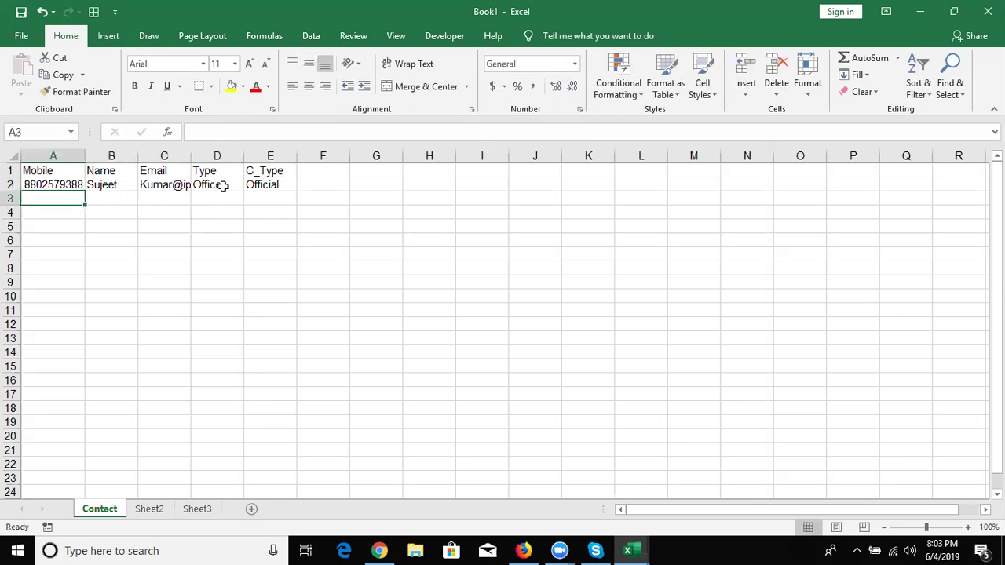
pyautogui.press('Tab')
pyautogui.press('Up')
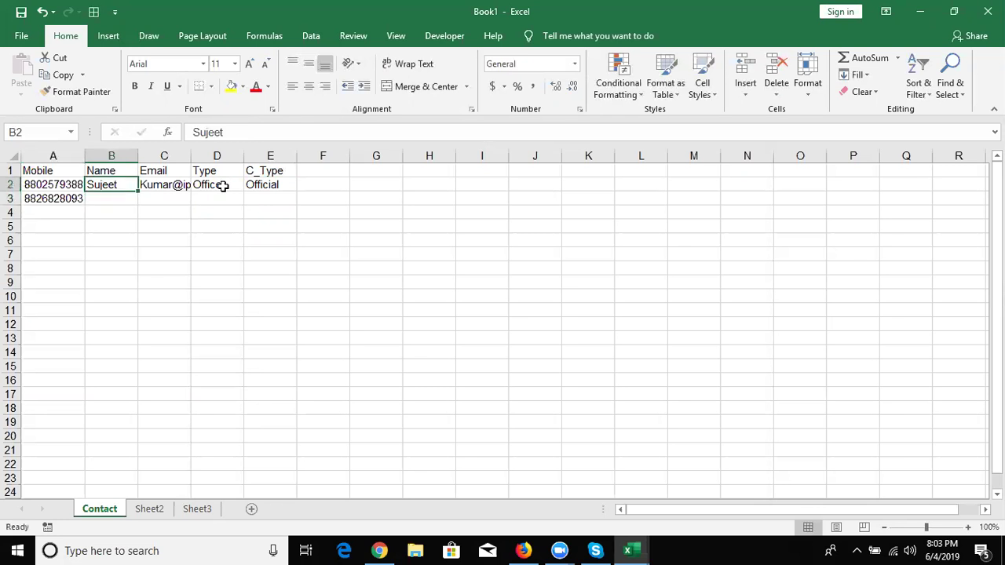
pyautogui.press('Down')
pyautogui.press('Up')
pyautogui.press('Down')
pyautogui.write('A')
pyautogui.press('BackSpace')
pyautogui.write('Dev')
pyautogui.press('Tab')
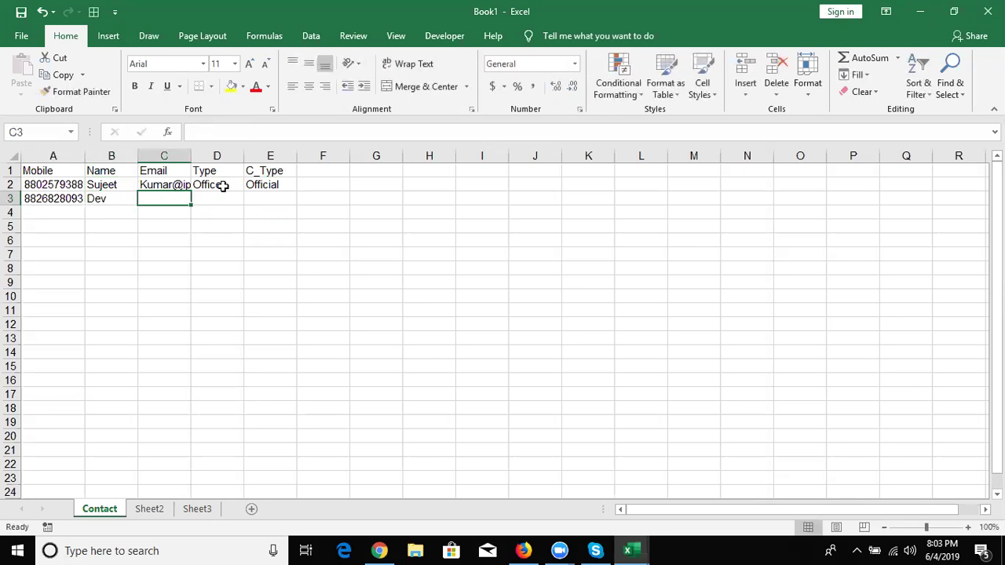
pyautogui.write('exc')
pyautogui.press('BackSpace')
pyautogui.press('BackSpace')
pyautogui.press('BackSpace')
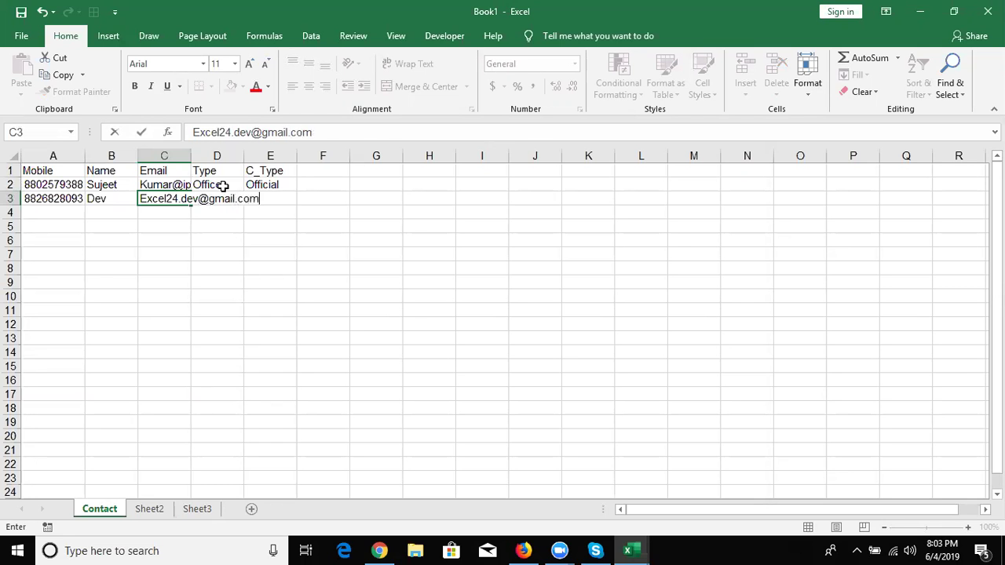
pyautogui.press('Return')
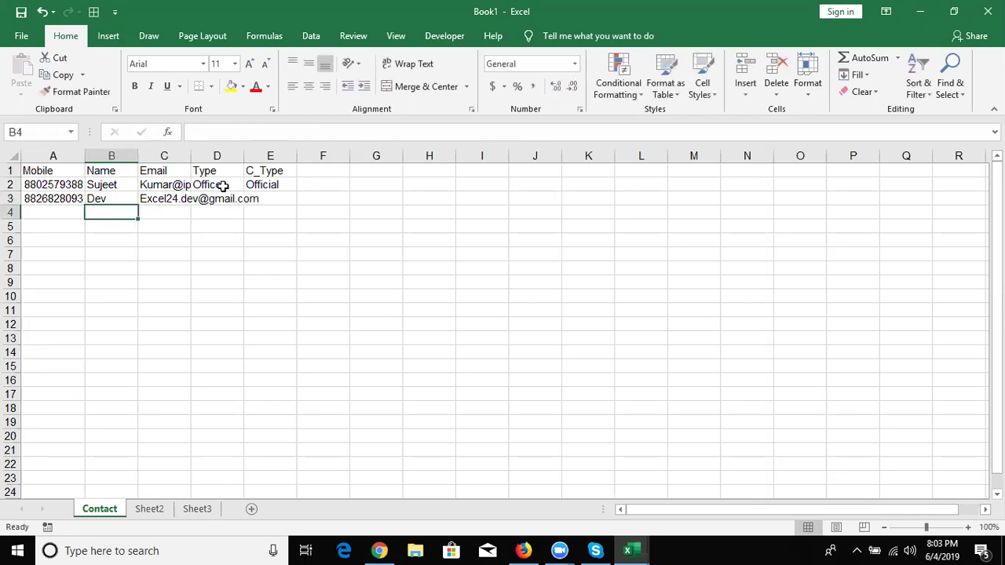
# Fill Office and Official down into D3:E3 with Ctrl+D
pyautogui.press('Up')
pyautogui.press('Right')
pyautogui.press('Right')
pyautogui.hotkey('shift', 'Right')
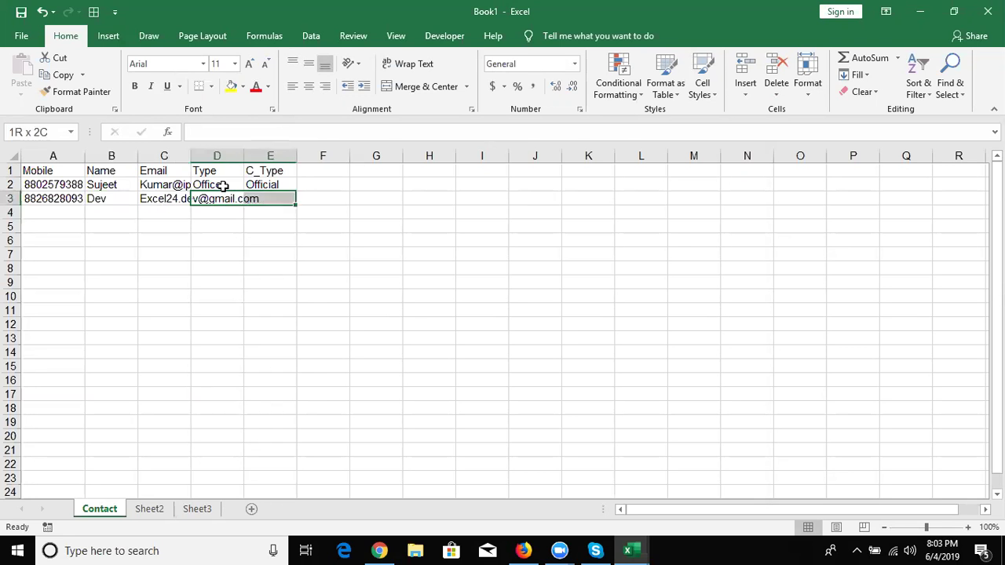
pyautogui.hotkey('ctrl', 'd')
pyautogui.press('Left')
pyautogui.press('Right')
pyautogui.press('Right')
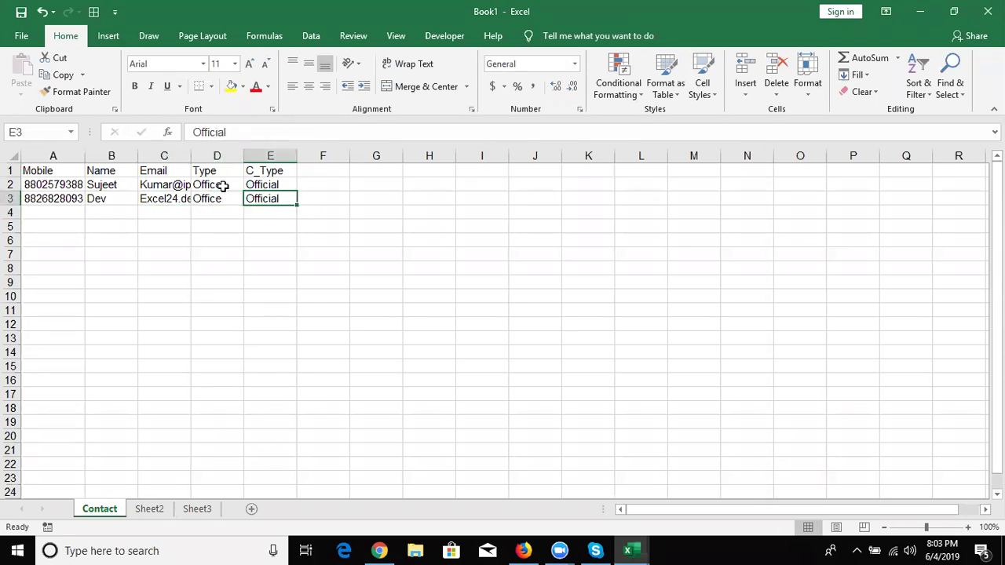
# Add the A/c heading in F1, then clear a 12-digit test number in F4 that showed as 1.23457E+11
pyautogui.click(326, 176)
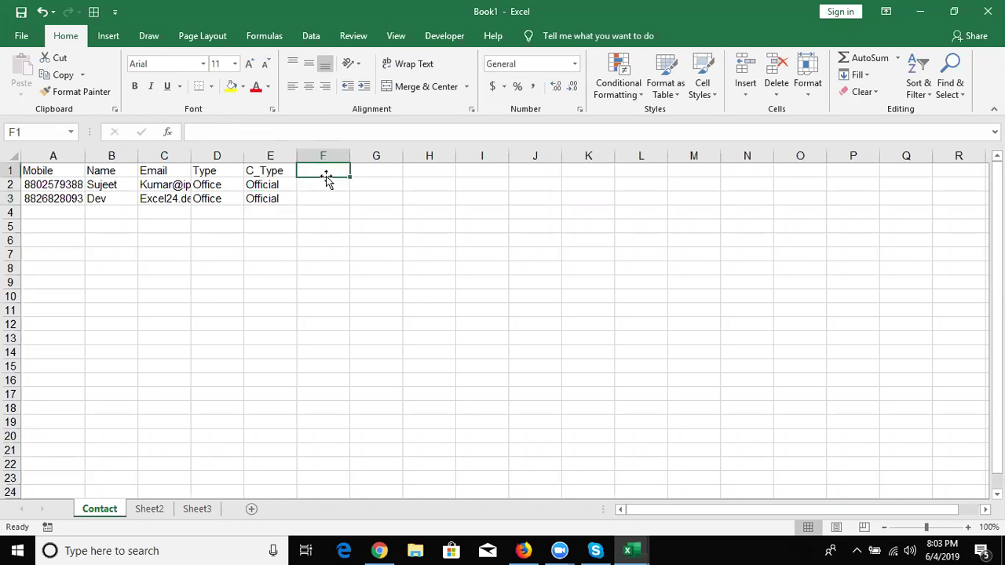
pyautogui.write('A/c')
pyautogui.press('Return')
pyautogui.press('Return')
pyautogui.press('Return')
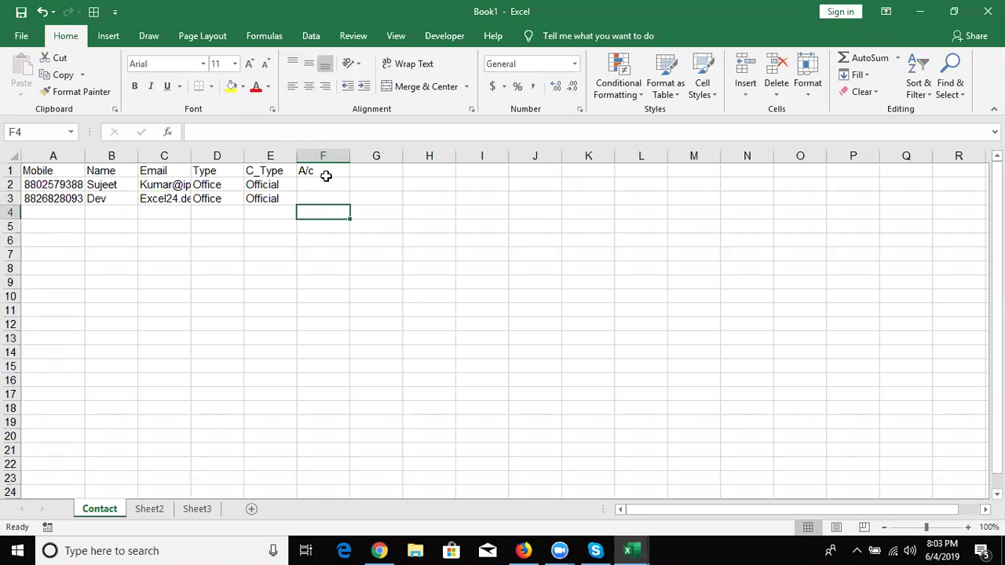
pyautogui.write('123456789321')
pyautogui.press('Return')
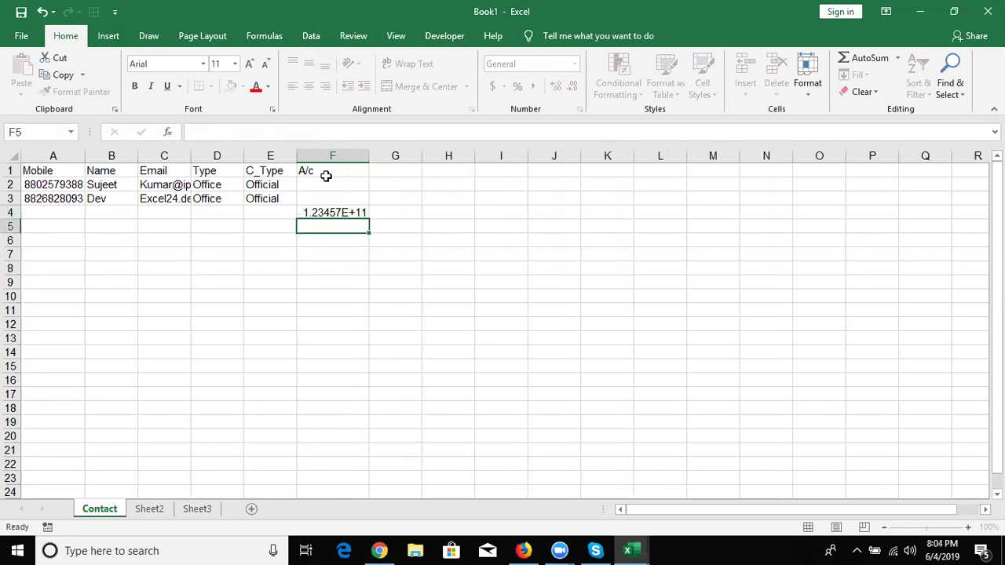
pyautogui.press('Up')
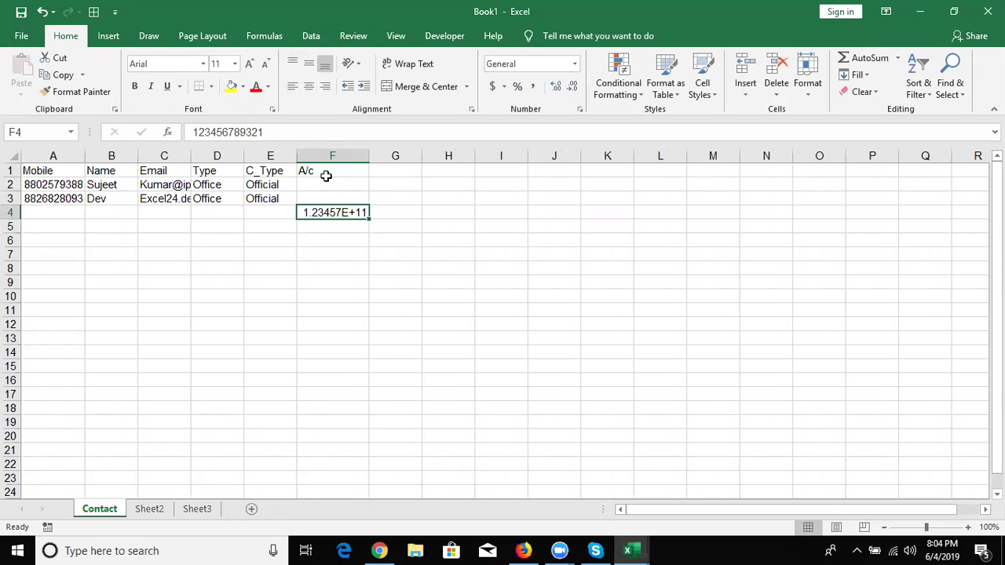
pyautogui.press('Delete')
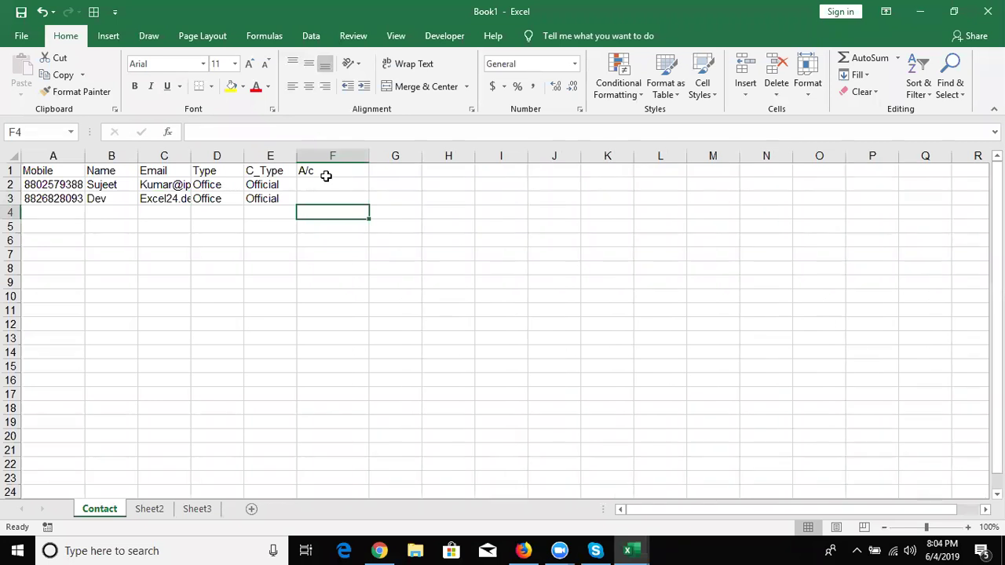
# Enter an account number as text in F4 with a leading apostrophe, discarding a stray entry in F3
pyautogui.write("'")
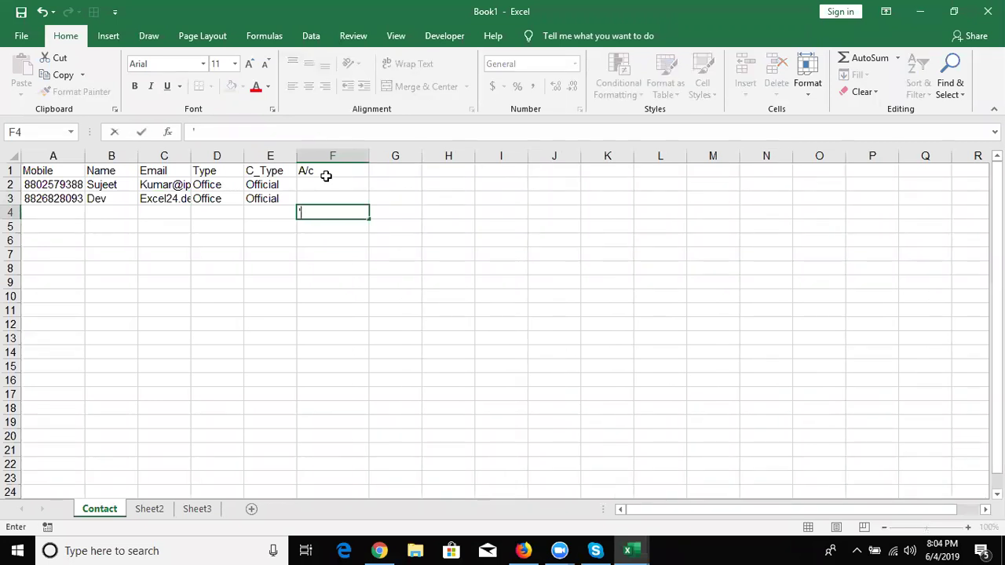
pyautogui.press('Up')
pyautogui.write('1654')
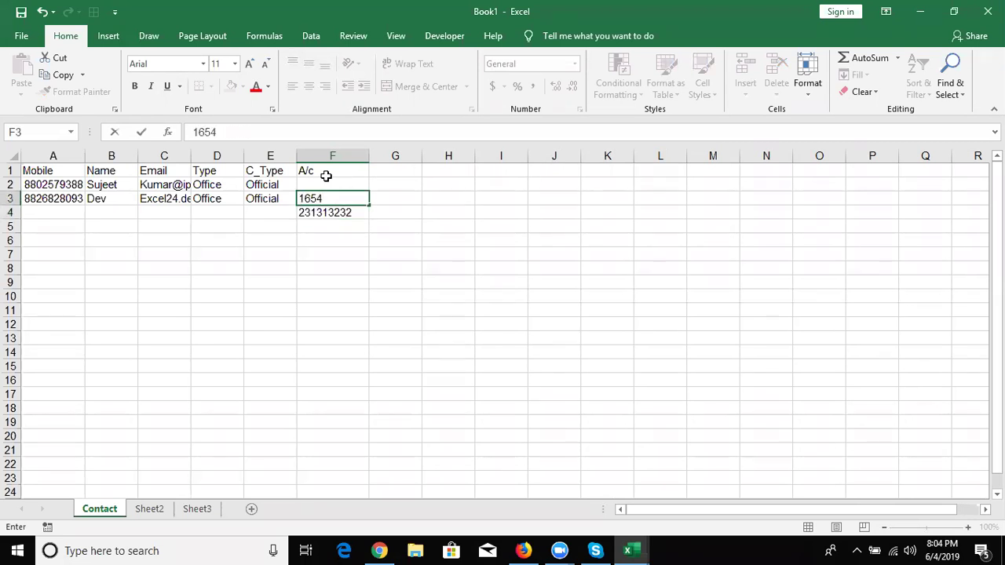
pyautogui.press('Escape')
pyautogui.press('Right')
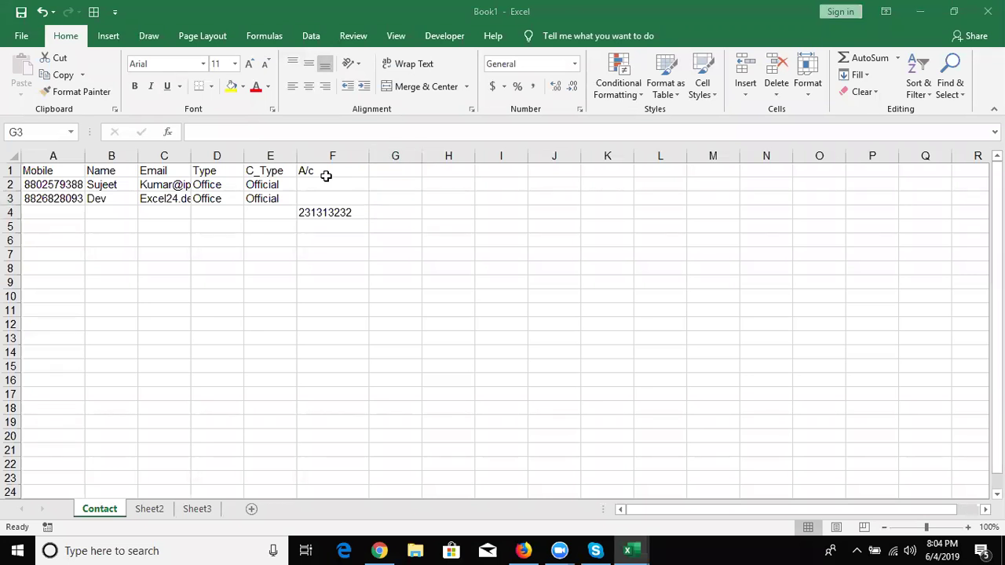
# Replace a long number in F5 with an account number entered as apostrophe-prefixed text, then move to G1
pyautogui.click(306, 219)
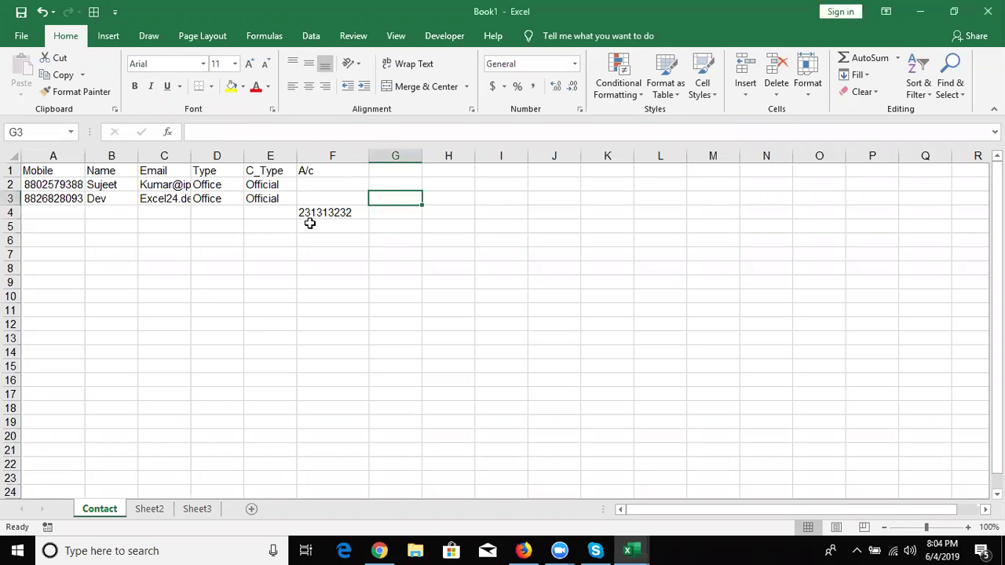
pyautogui.click(311, 224)
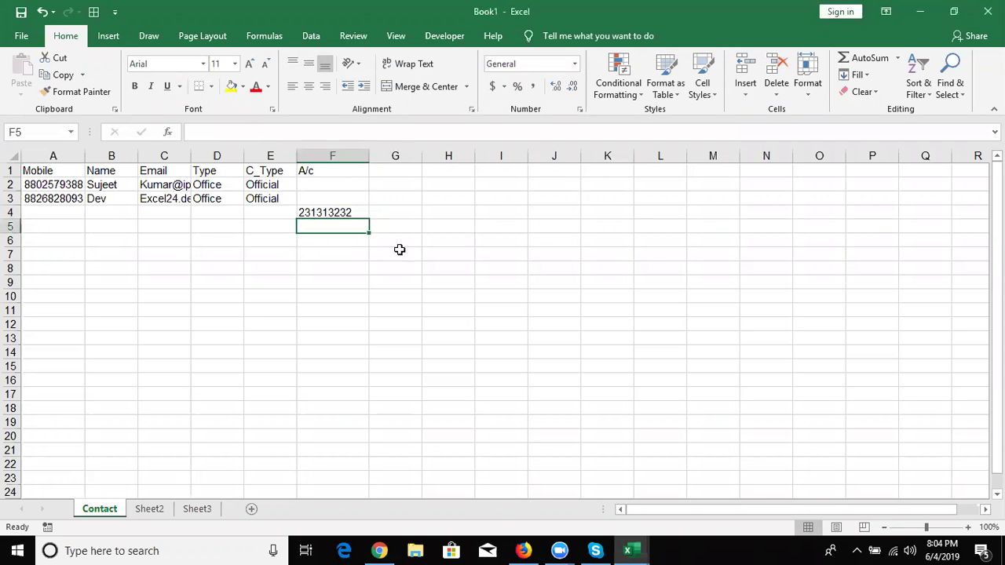
pyautogui.write('123654789365')
pyautogui.press('Return')
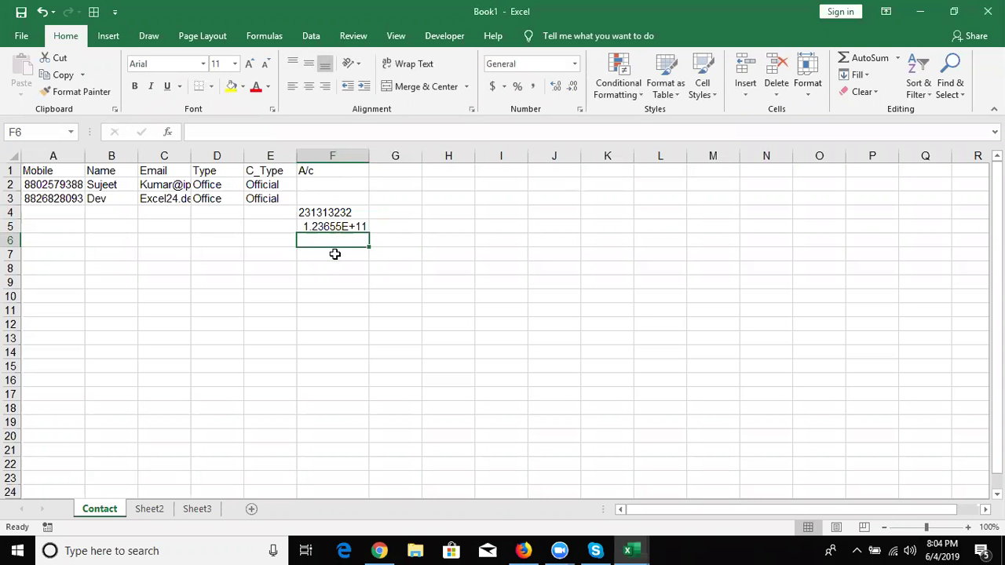
pyautogui.click(335, 227)
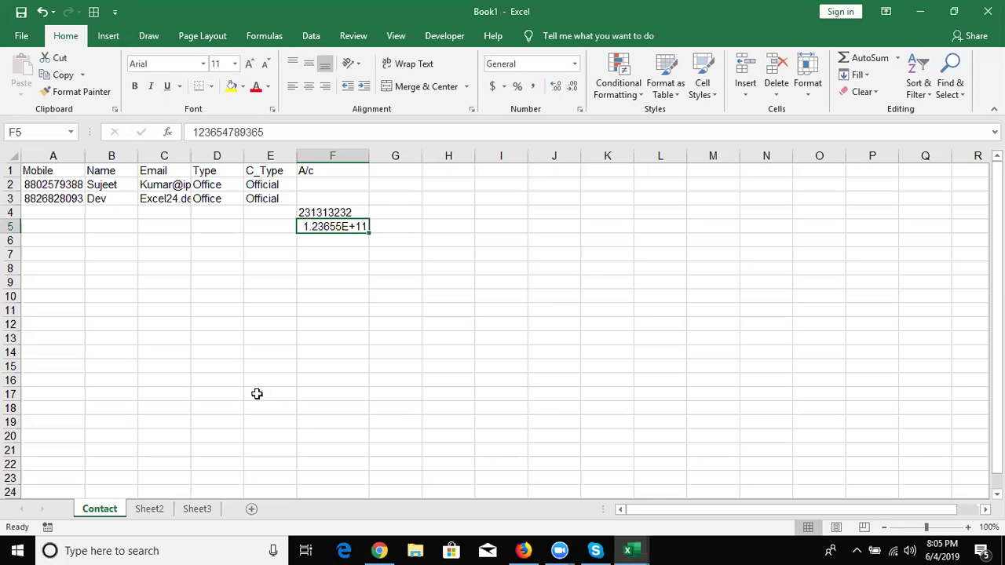
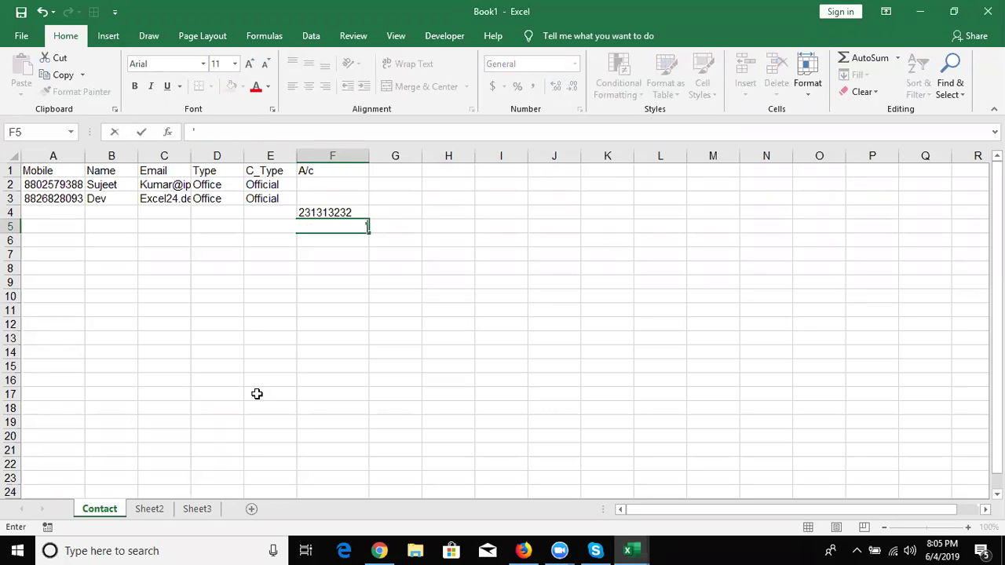
pyautogui.press('Return')
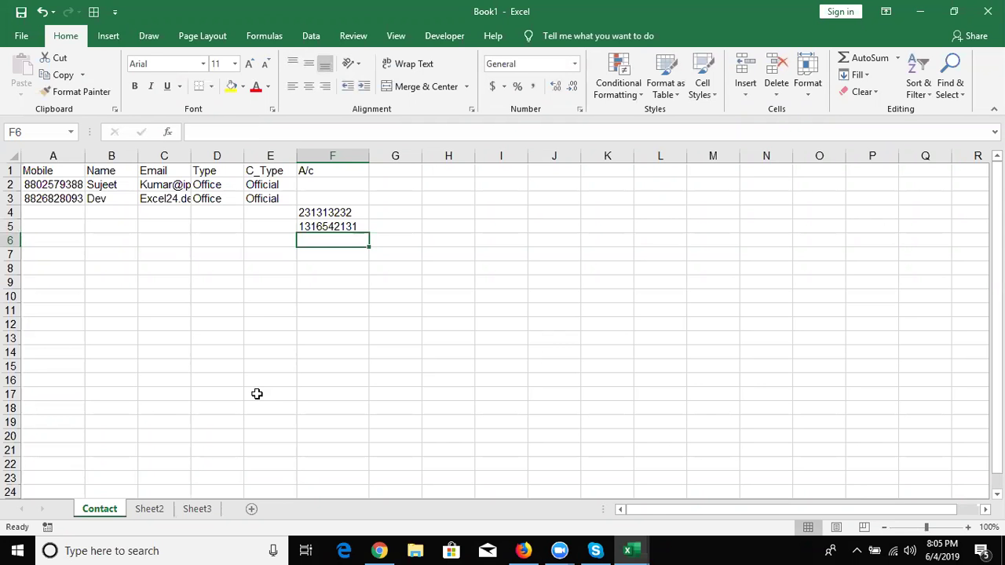
pyautogui.press('Up')
pyautogui.press('Up')
pyautogui.press('Up')
pyautogui.press('Up')
pyautogui.press('Up')
pyautogui.press('Right')
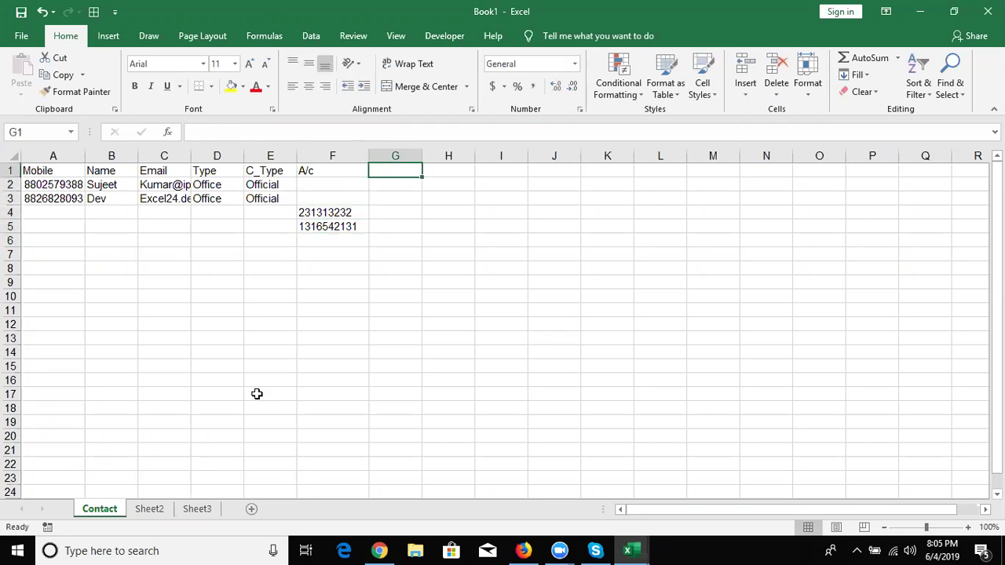
# Add the Chq header in G1 and enter a first cheque number in G2
pyautogui.click(456, 425)
pyautogui.click(398, 168)
pyautogui.write('Chq')
pyautogui.press('Return')
pyautogui.write('001235')
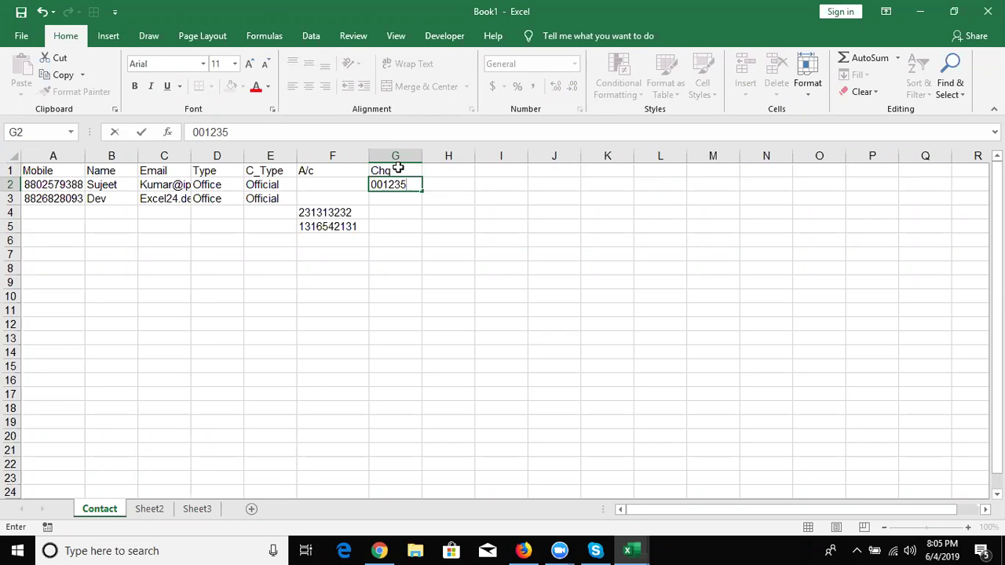
pyautogui.press('Return')
# Re-enter the G2 cheque number as text so its leading zeros stay, then switch to Sheet2
pyautogui.press('Up')
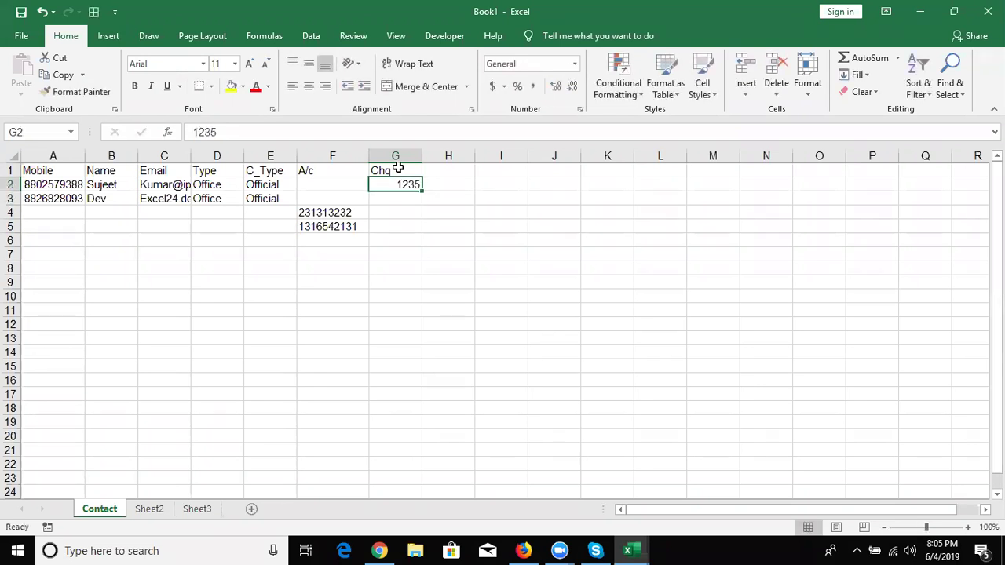
pyautogui.write("'0012654")
pyautogui.press('Return')
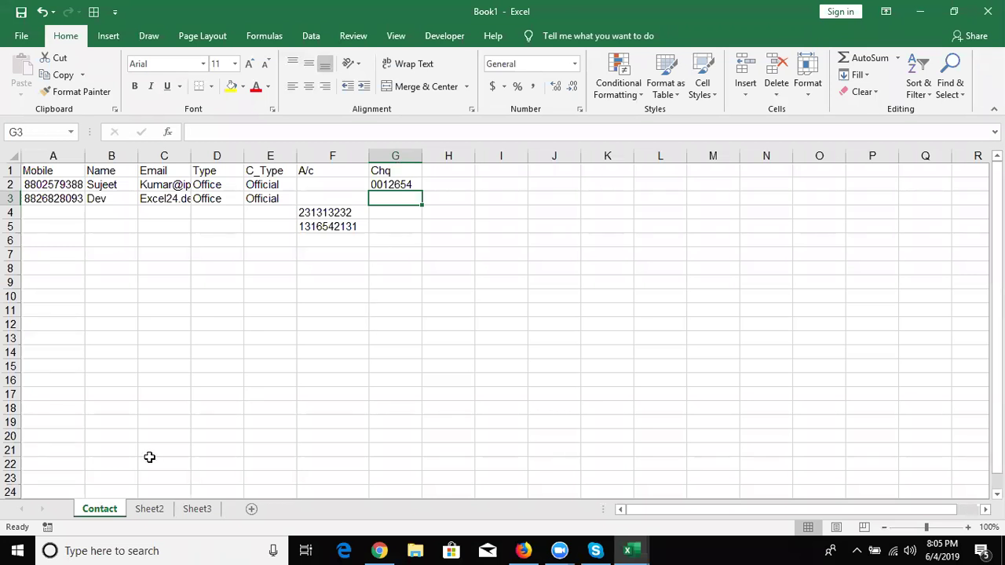
pyautogui.click(149, 509)
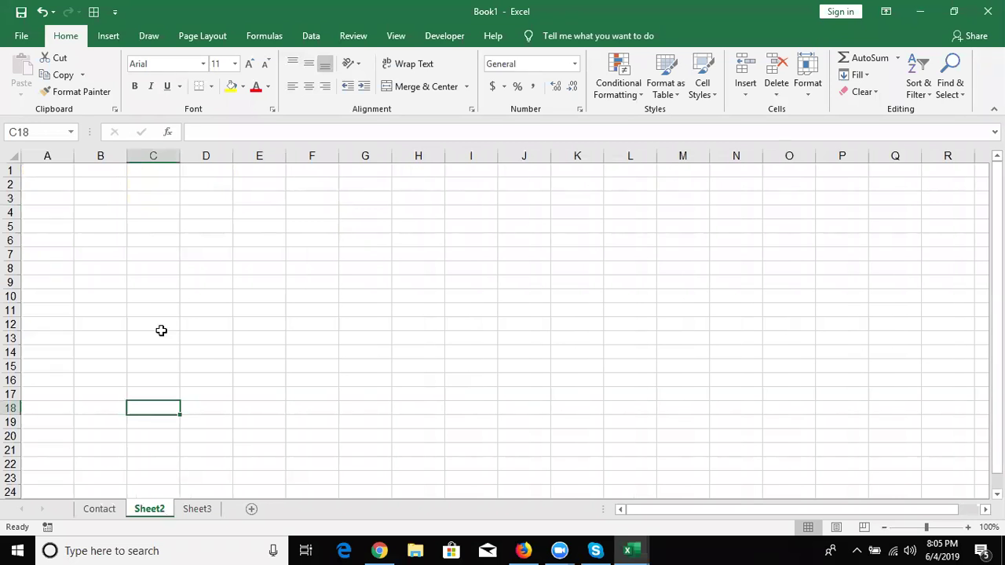
# Merge cells A1:M2 into one title cell with Merge & Center
pyautogui.click(134, 214)
pyautogui.click(65, 166)
pyautogui.moveTo(64, 166); pyautogui.dragTo(576, 188)
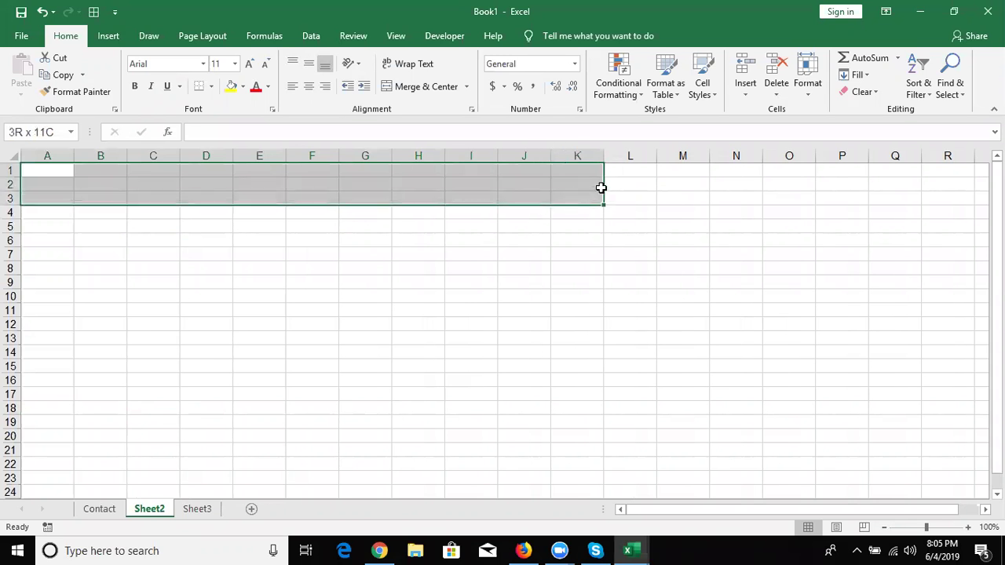
pyautogui.moveTo(576, 187)
pyautogui.mouseDown()
pyautogui.moveTo(690, 168)
pyautogui.moveTo(691, 182)
pyautogui.mouseUp()
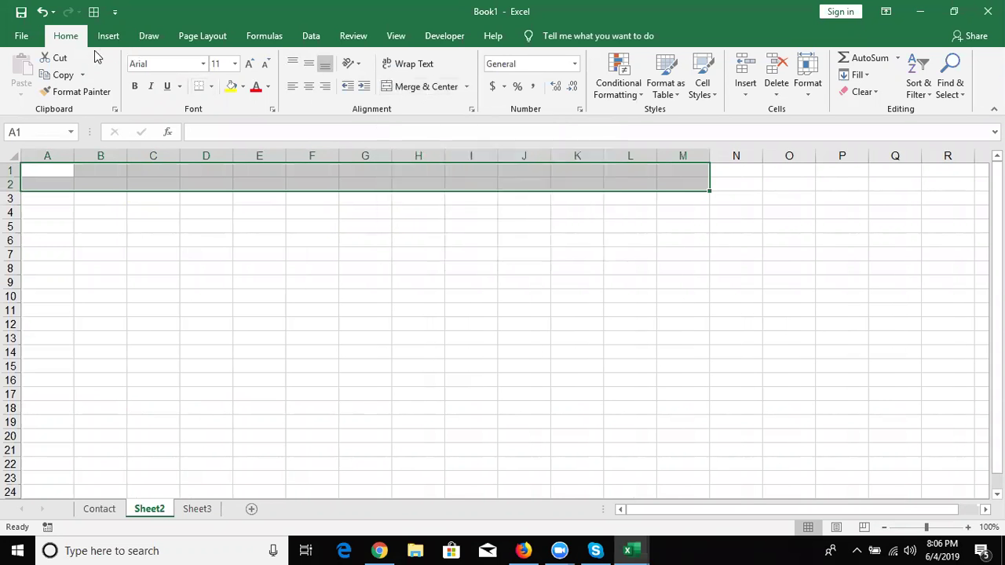
pyautogui.click(409, 92)
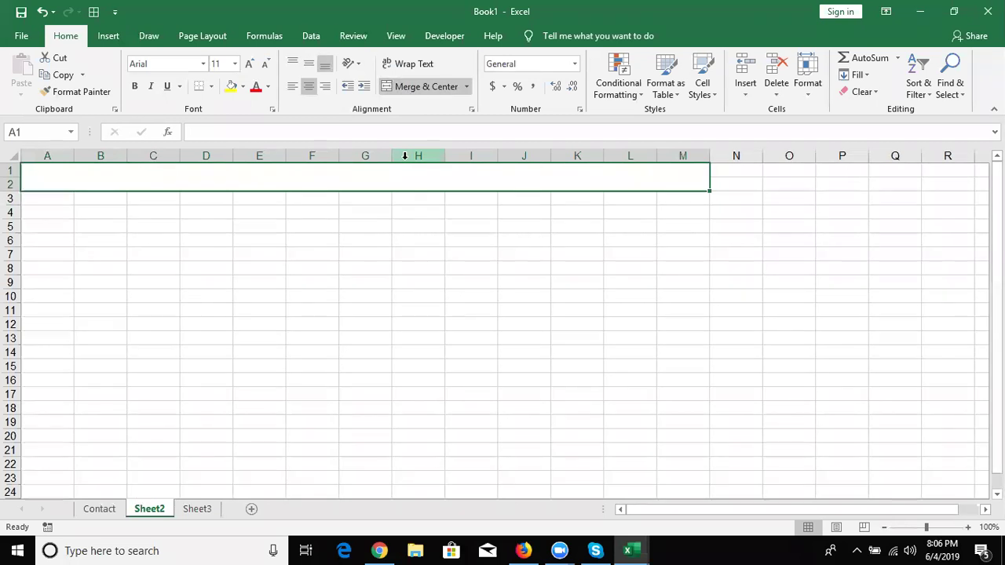
# Type the title 'Daily Sales Report of Jun-2019' into the merged cell
pyautogui.write('Daily Sales Report of ')
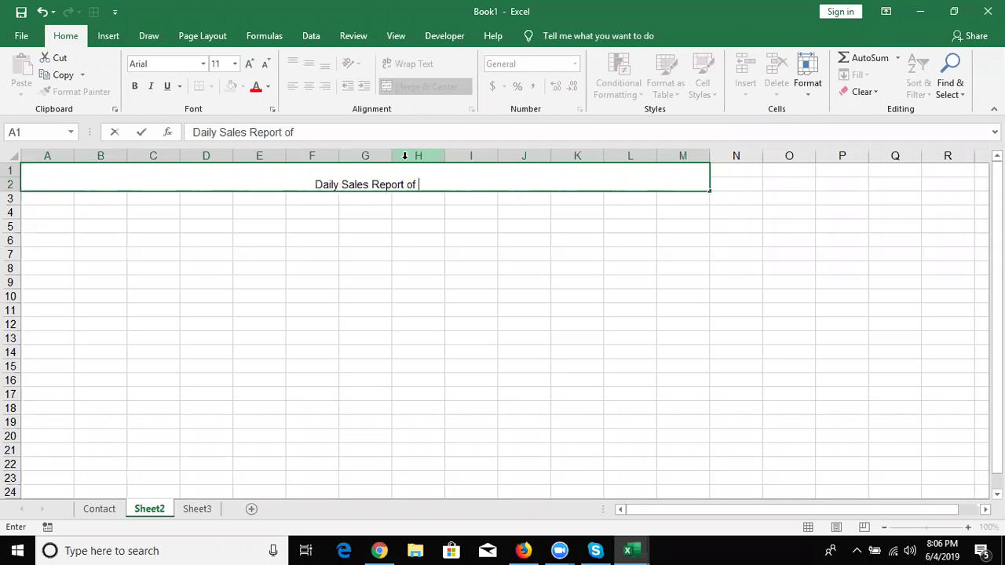
pyautogui.write('Ma')
pyautogui.press('BackSpace')
pyautogui.press('BackSpace')
pyautogui.write('Jun-2019')
pyautogui.press('Return')
pyautogui.press('Up')
pyautogui.press('Right')
pyautogui.press('Left')
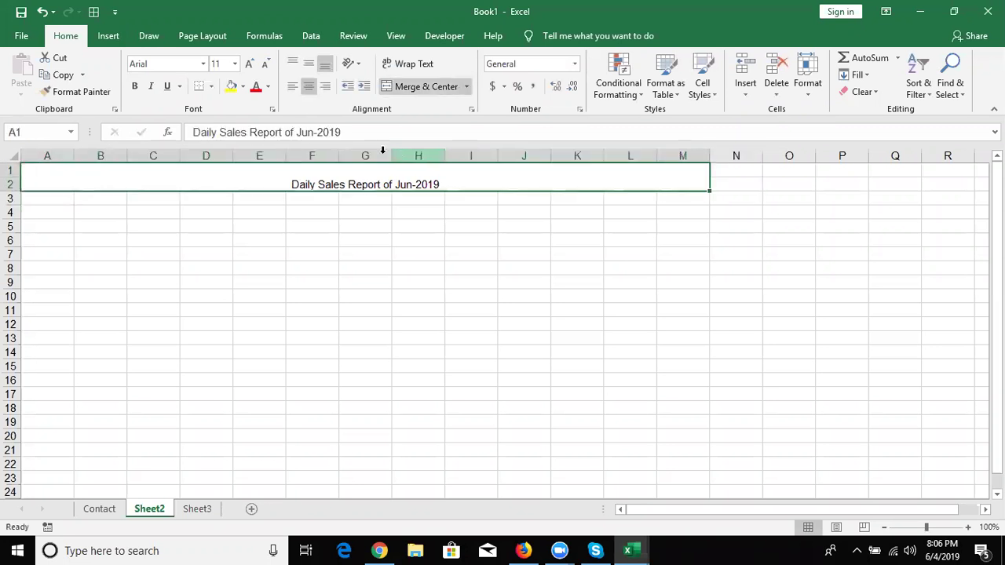
# Format the title at 24-point font, underlined and left-aligned
pyautogui.click(249, 70)
pyautogui.click(250, 69)
pyautogui.click(250, 69)
pyautogui.click(250, 69)
pyautogui.click(250, 69)
pyautogui.click(250, 69)
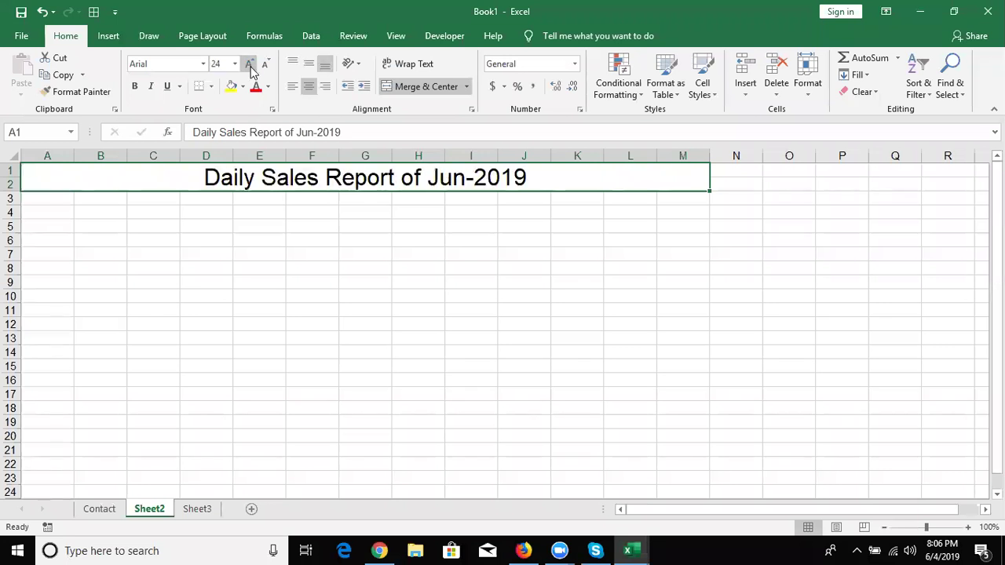
pyautogui.click(165, 88)
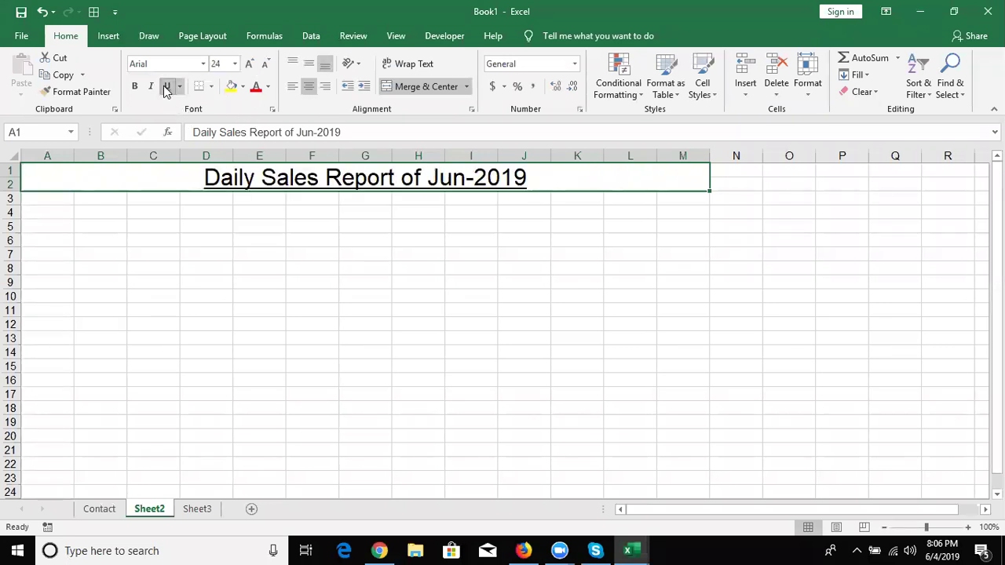
pyautogui.click(291, 92)
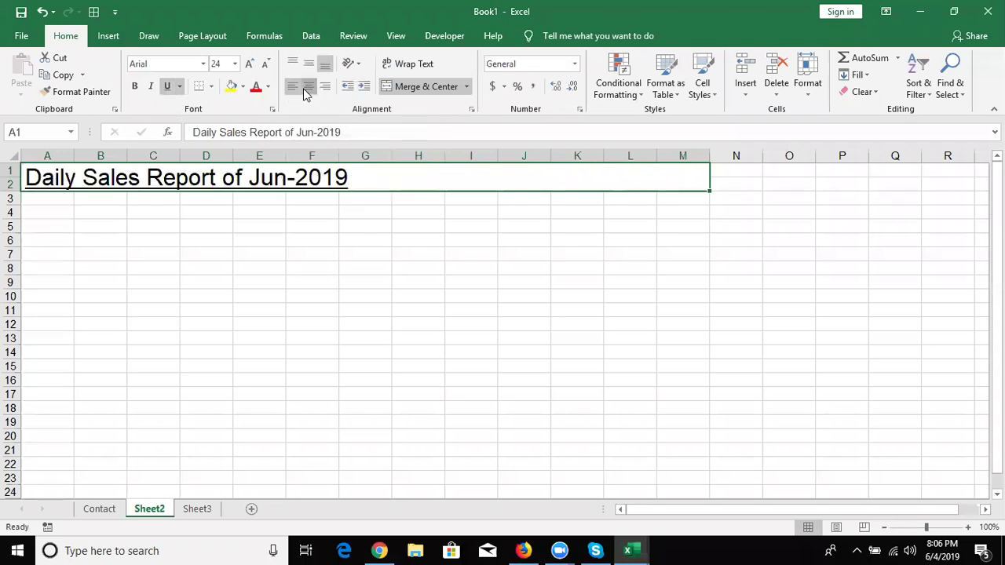
pyautogui.click(306, 92)
pyautogui.click(314, 93)
# Type the Date label in A5 and the Time label in G5
pyautogui.click(50, 226)
pyautogui.write('Date')
pyautogui.press('Right')
pyautogui.press('Right')
pyautogui.press('Right')
pyautogui.press('Right')
pyautogui.press('Right')
pyautogui.press('Right')
pyautogui.write('Time')
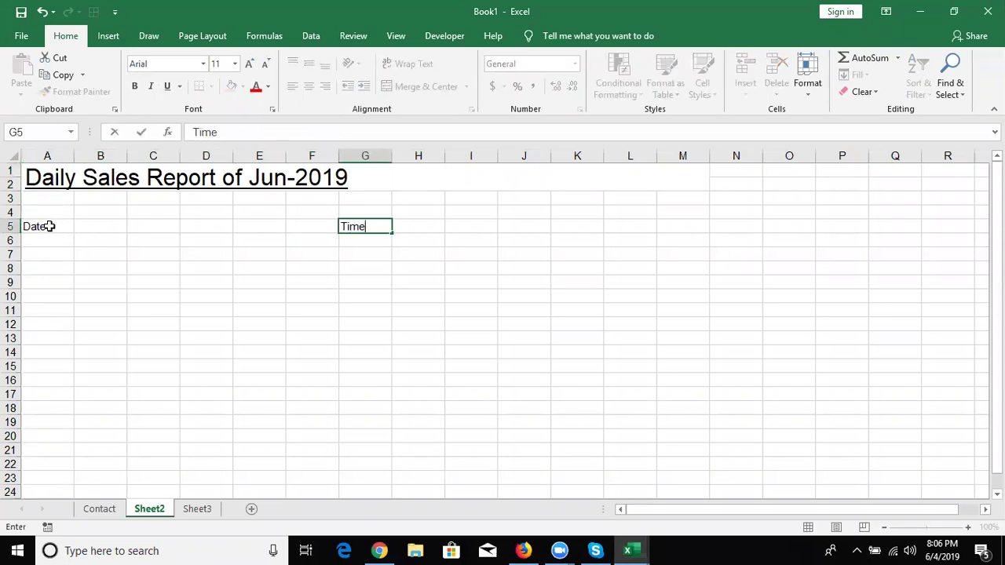
pyautogui.press('Return')
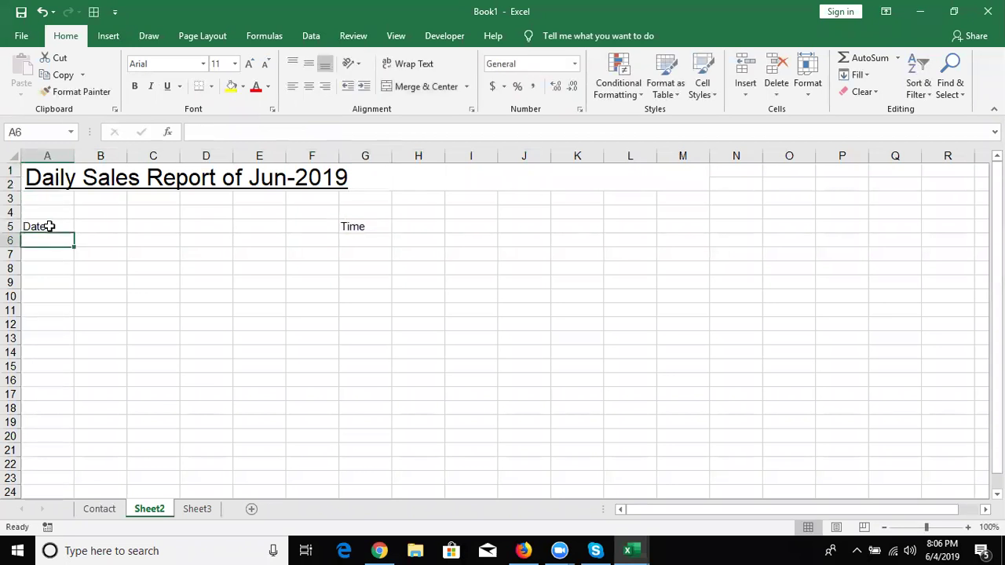
# Apply a bottom border under A5:B5 and under G5:H5
pyautogui.moveTo(49, 226); pyautogui.dragTo(100, 226)
pyautogui.click(202, 92)
pyautogui.click(372, 229)
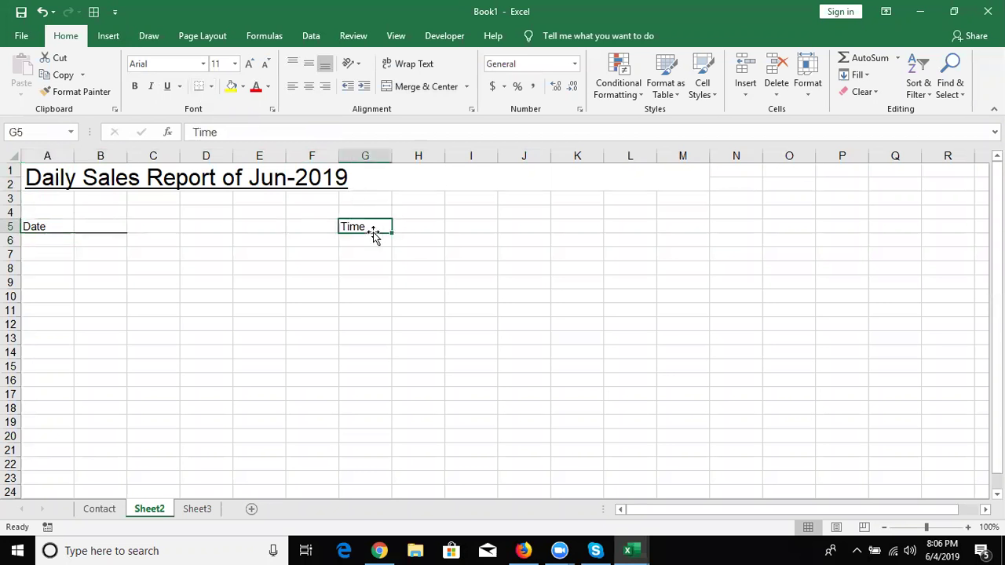
pyautogui.moveTo(373, 234); pyautogui.dragTo(418, 227)
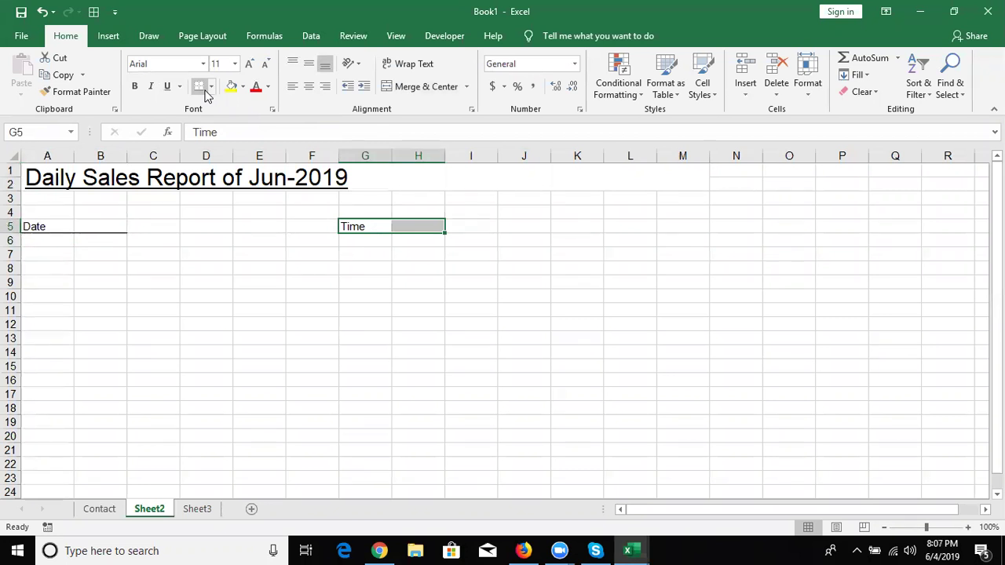
pyautogui.click(203, 88)
pyautogui.click(71, 241)
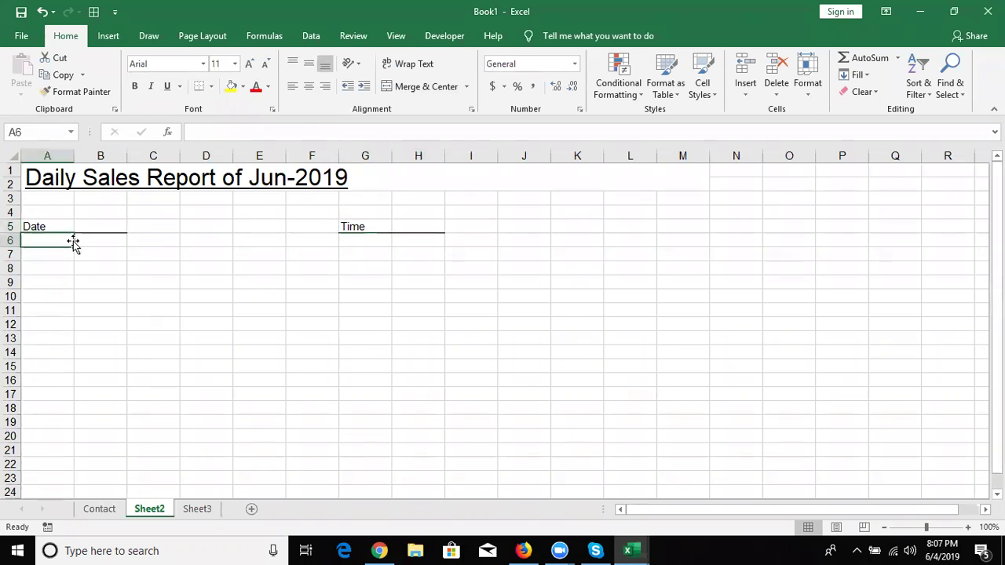
# Start the row 9 table headers with Sr. in A9 and Partculer in B9
pyautogui.click(55, 281)
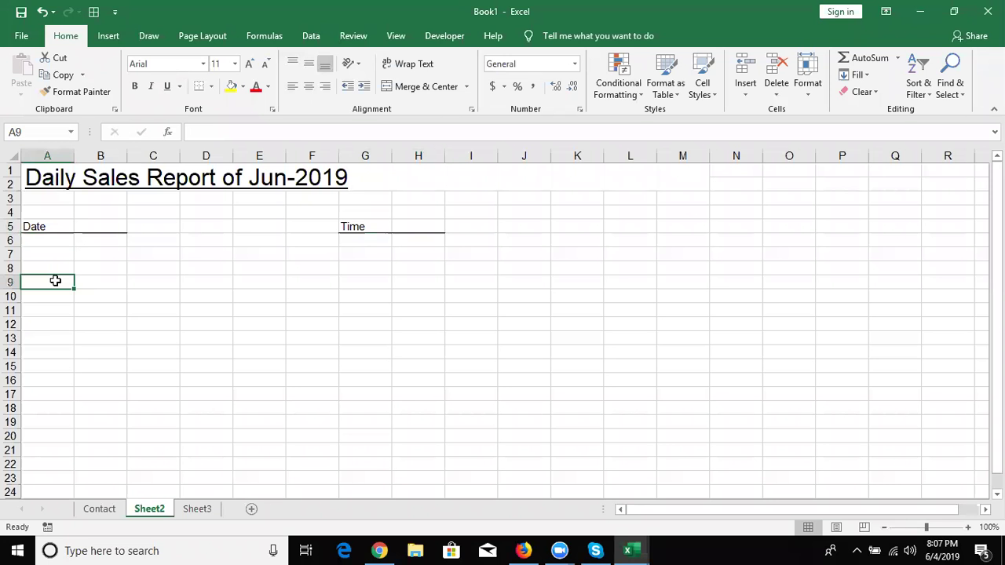
pyautogui.write('Sr')
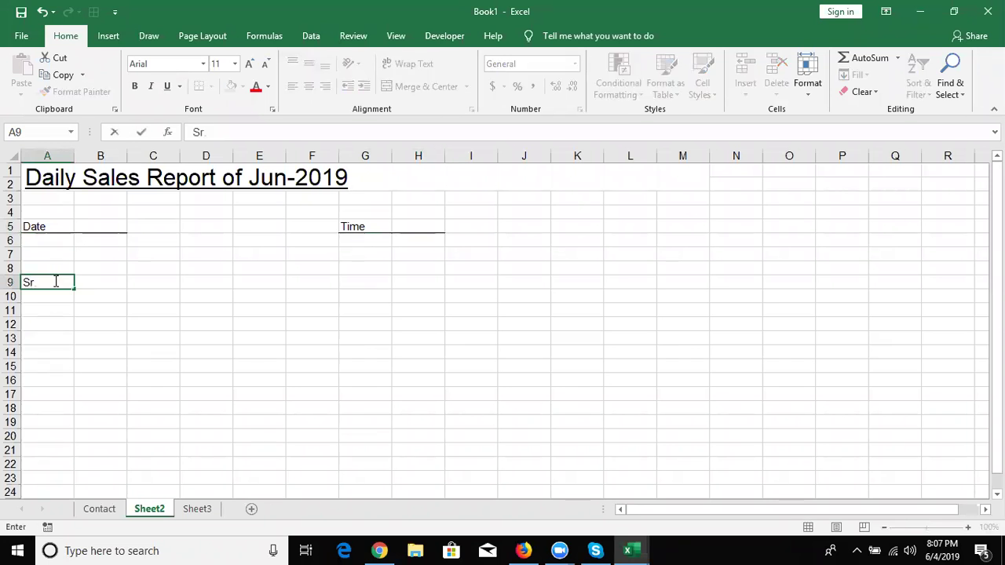
pyautogui.write('.')
pyautogui.press('Tab')
pyautogui.write('Date')
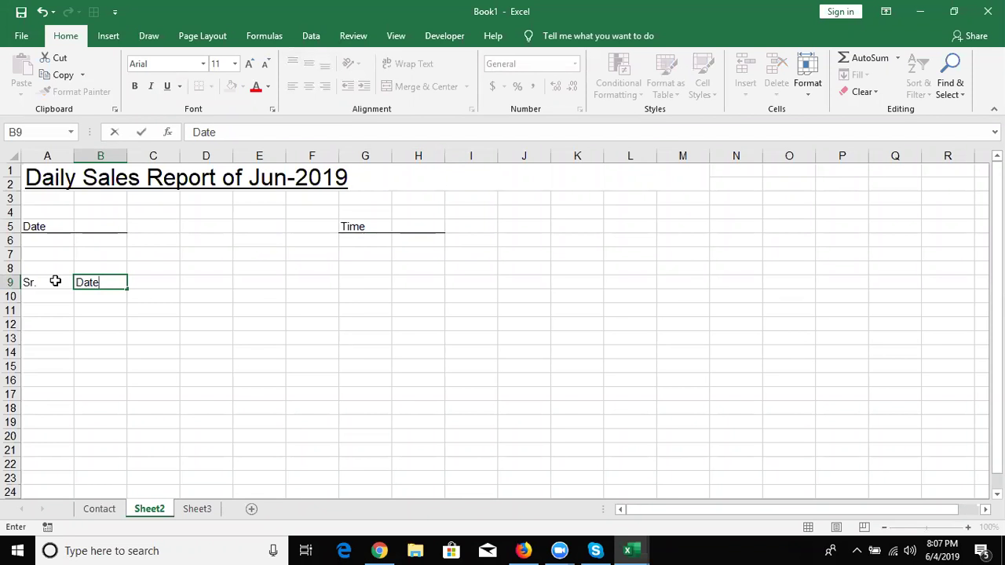
pyautogui.press('Escape')
pyautogui.write('Part')
pyautogui.write('culer')
pyautogui.press('Tab')
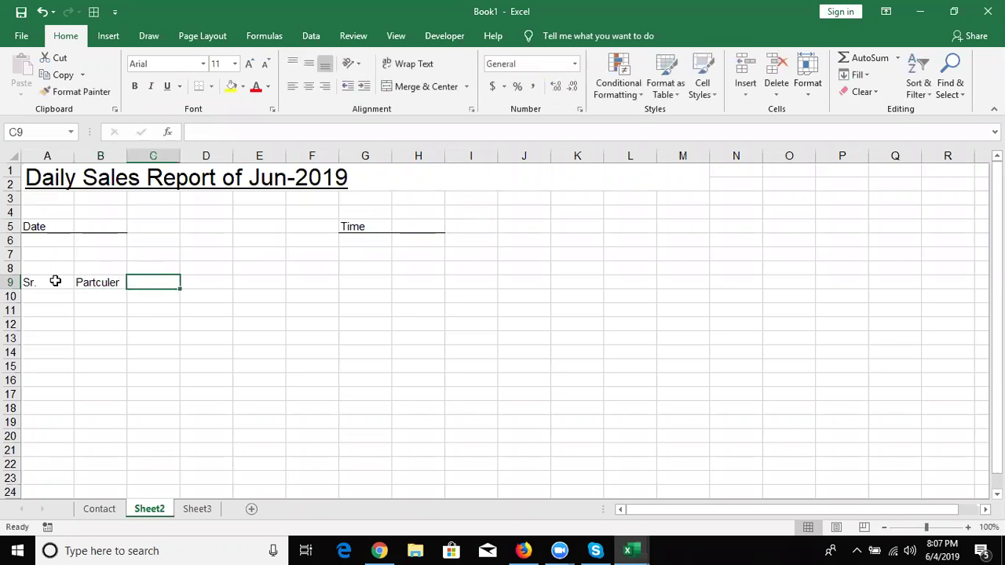
# Add the Dr, Cr and Balanc headers in C9 through E9
pyautogui.write('Dr')
pyautogui.press('Tab')
pyautogui.write('C')
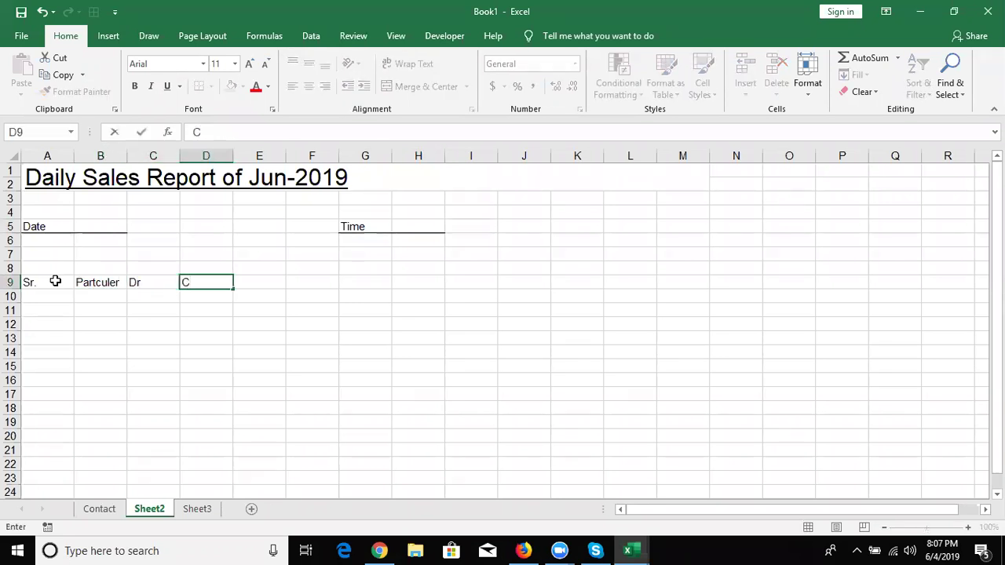
pyautogui.write('r')
pyautogui.press('Tab')
pyautogui.write('B')
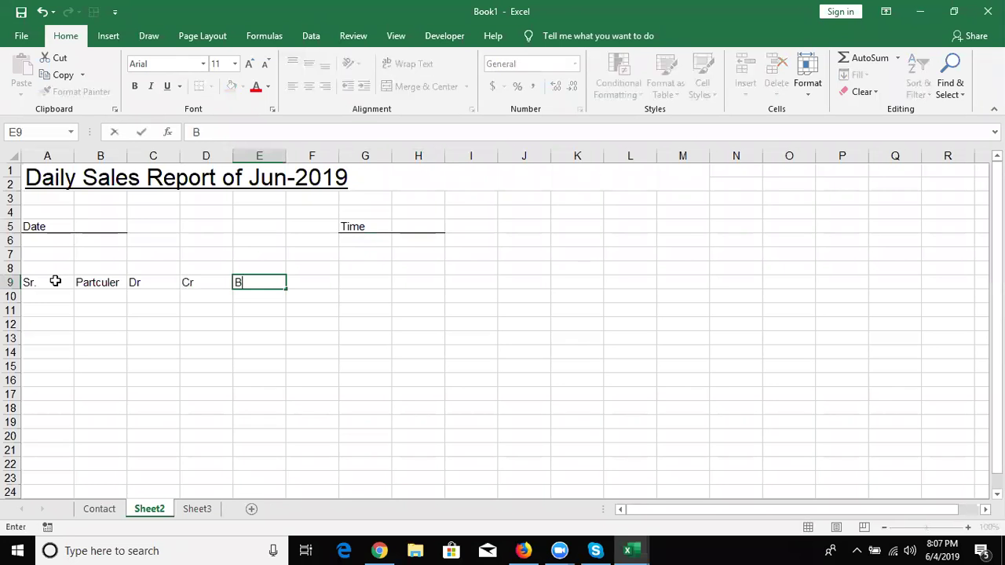
pyautogui.write('alanc')
pyautogui.press('Return')
# Correct the E9 heading from Balanc to Balance
pyautogui.press('Right')
pyautogui.press('Right')
pyautogui.press('Right')
pyautogui.press('Right')
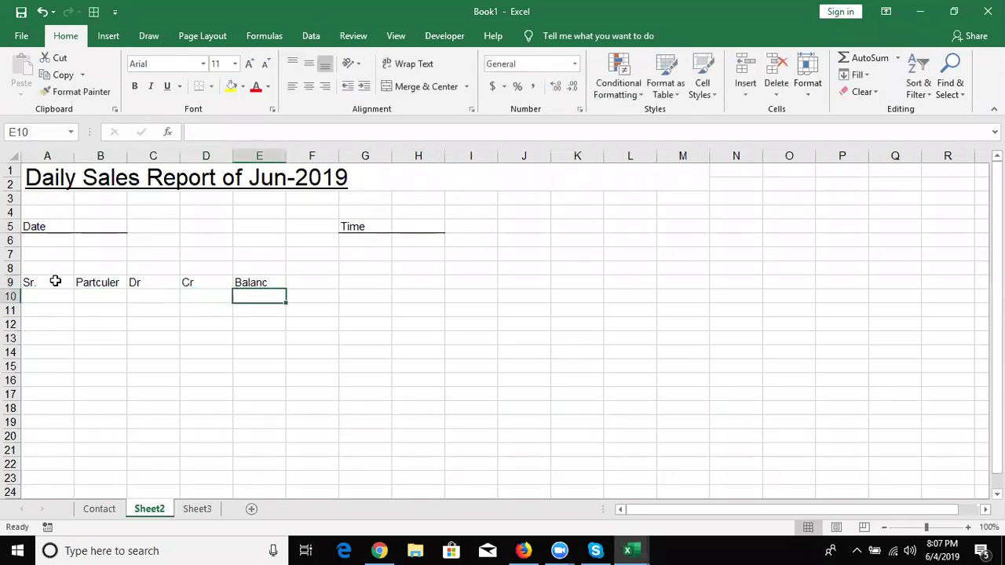
pyautogui.press('Up')
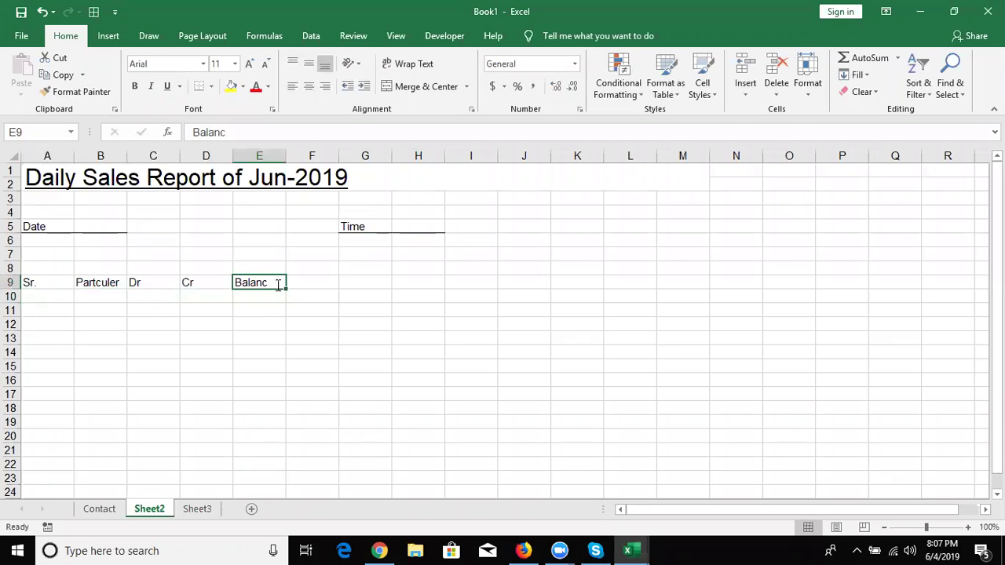
pyautogui.doubleClick(277, 284)
pyautogui.write('e')
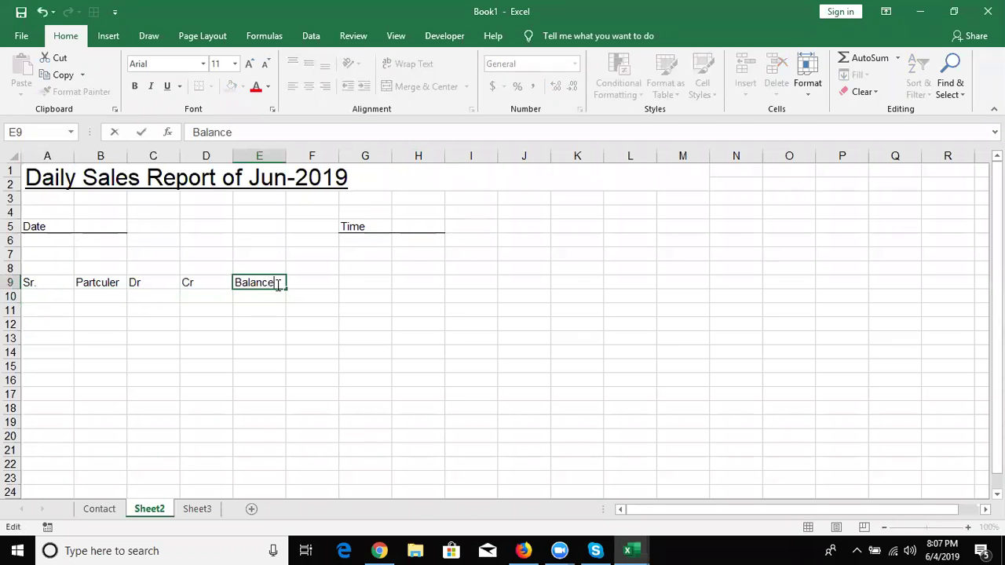
pyautogui.press('Return')
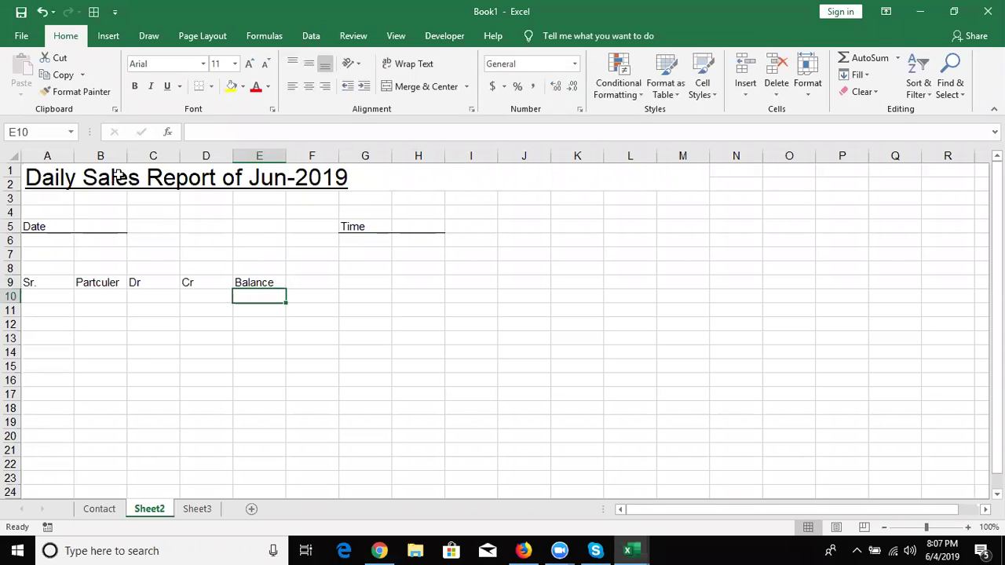
# Widen column B by dragging its border, then select the headers A9:E9
pyautogui.moveTo(124, 155); pyautogui.dragTo(281, 162)
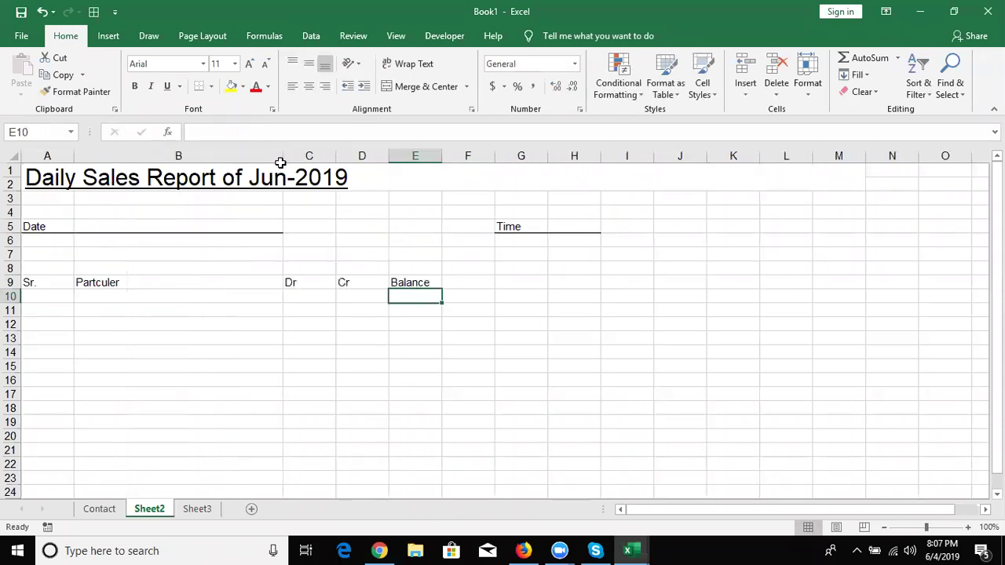
pyautogui.click(280, 162)
pyautogui.moveTo(283, 160); pyautogui.dragTo(310, 161)
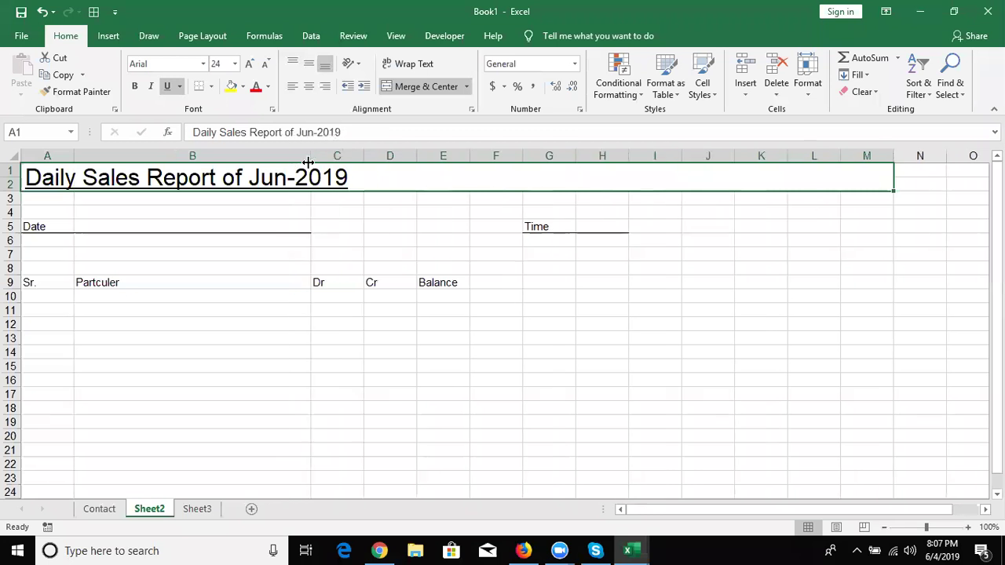
pyautogui.click(352, 281)
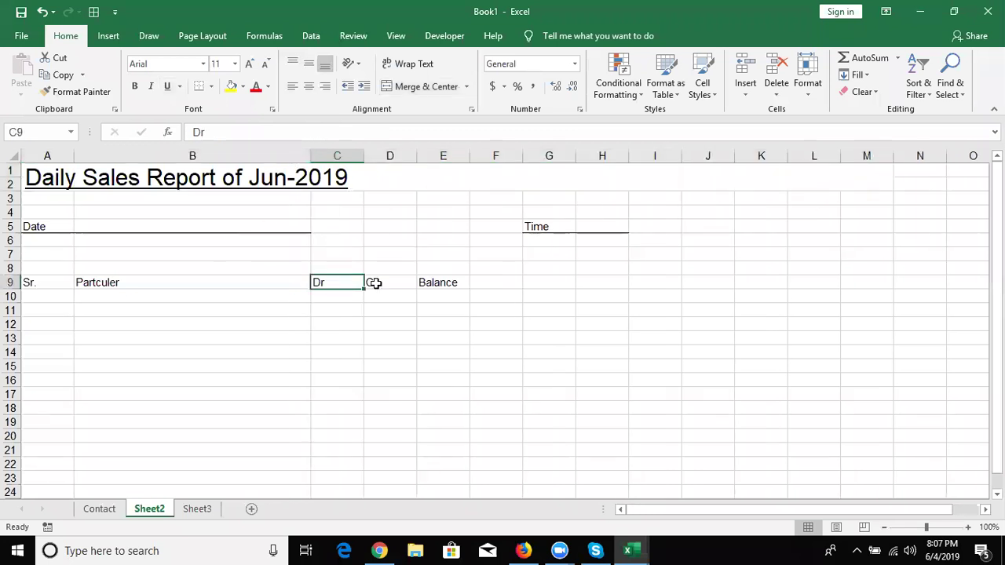
pyautogui.moveTo(27, 285); pyautogui.dragTo(432, 280)
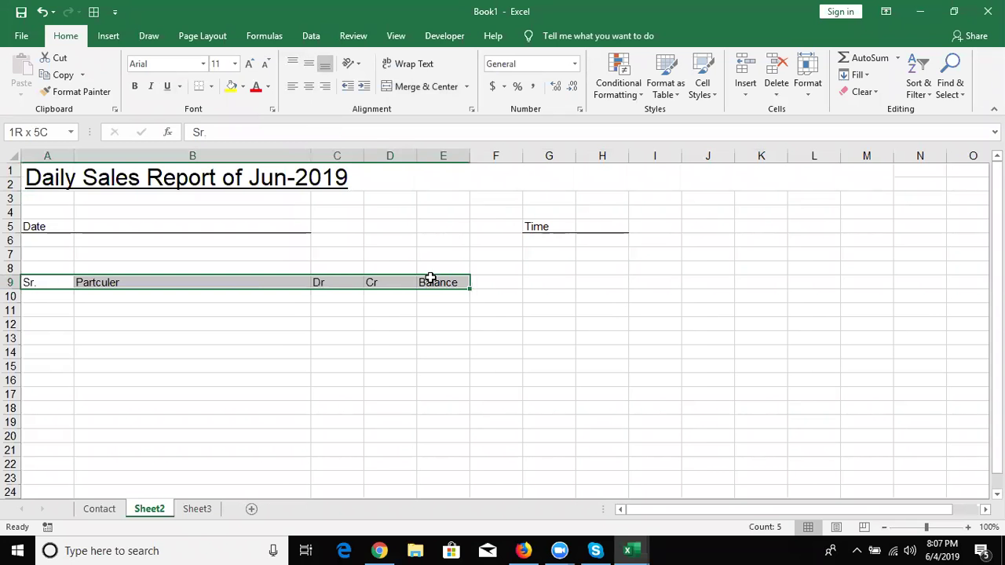
# Shade the A9:E9 header row grey with Fill Color
pyautogui.click(243, 88)
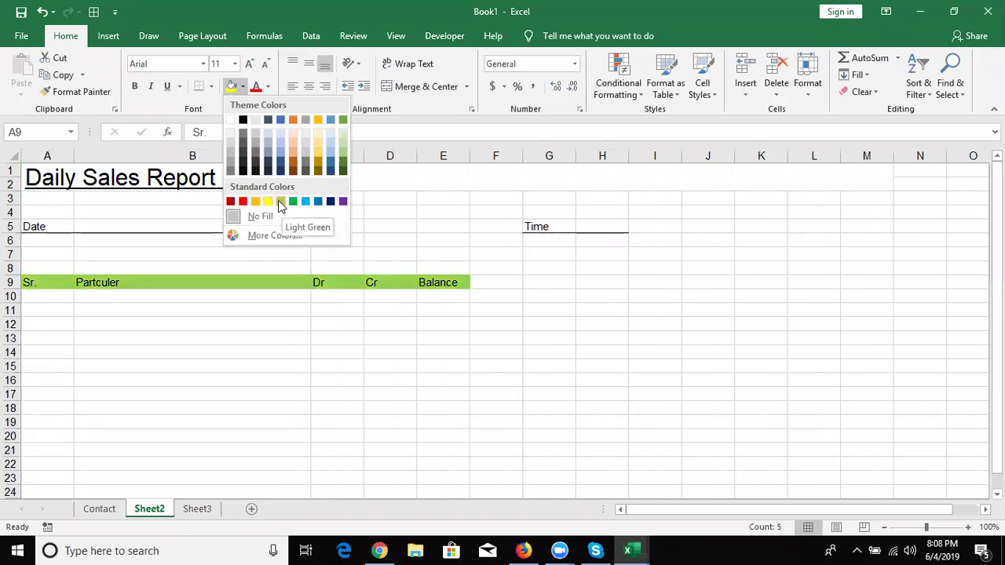
pyautogui.click(231, 149)
pyautogui.click(179, 334)
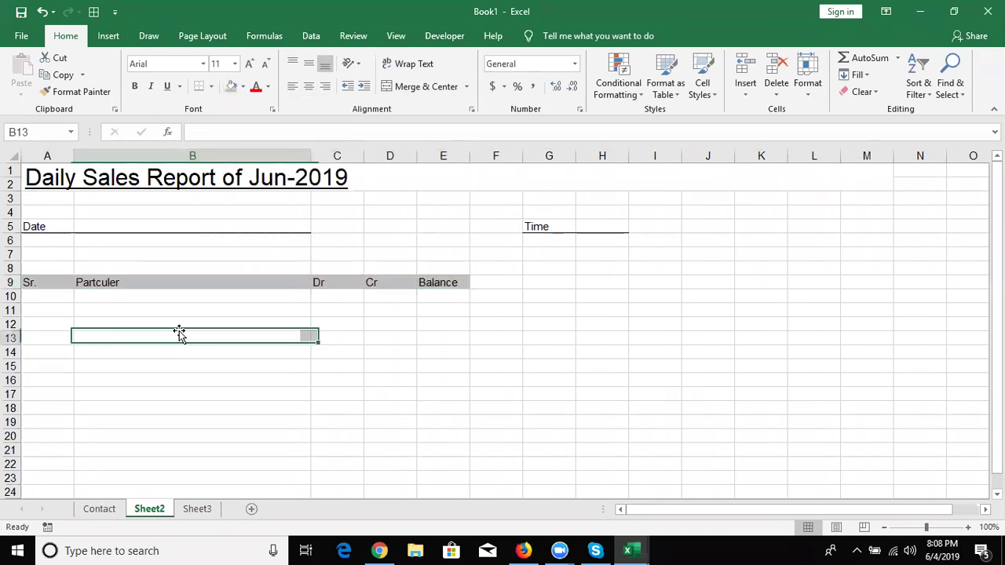
# Apply All Borders to the table range A9:E24
pyautogui.moveTo(59, 297); pyautogui.dragTo(329, 320)
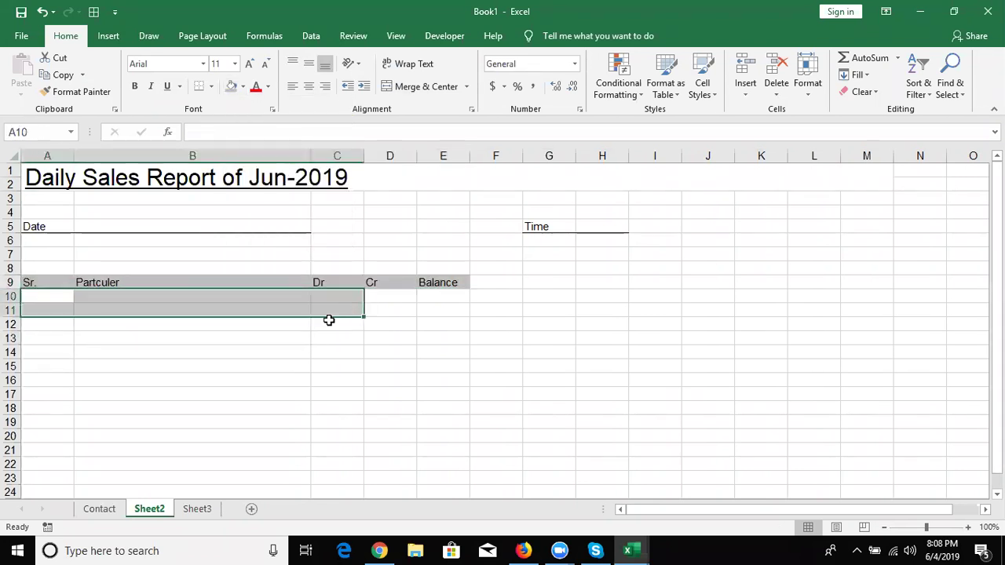
pyautogui.moveTo(67, 284)
pyautogui.mouseDown()
pyautogui.moveTo(452, 383)
pyautogui.moveTo(445, 484)
pyautogui.mouseUp()
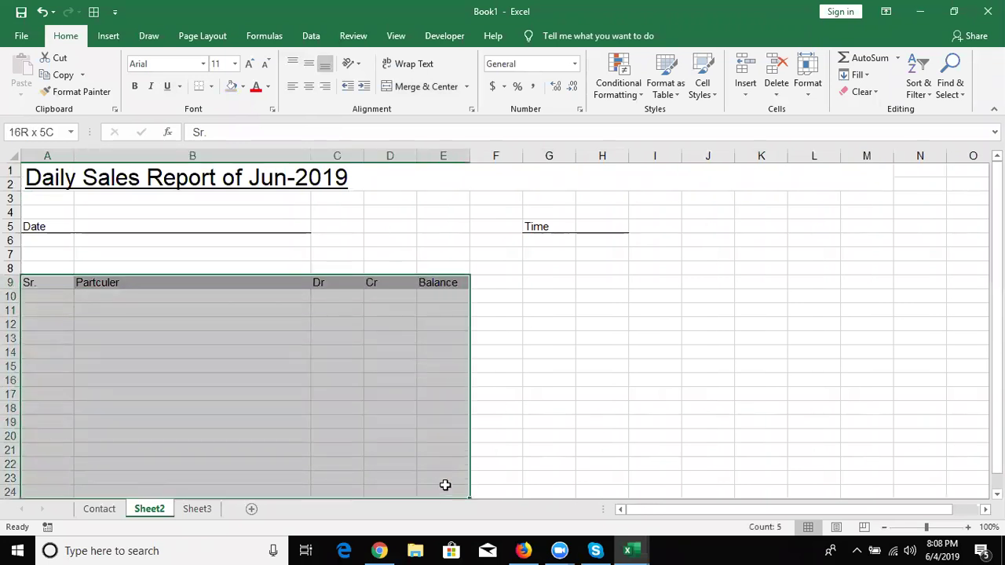
pyautogui.click(211, 86)
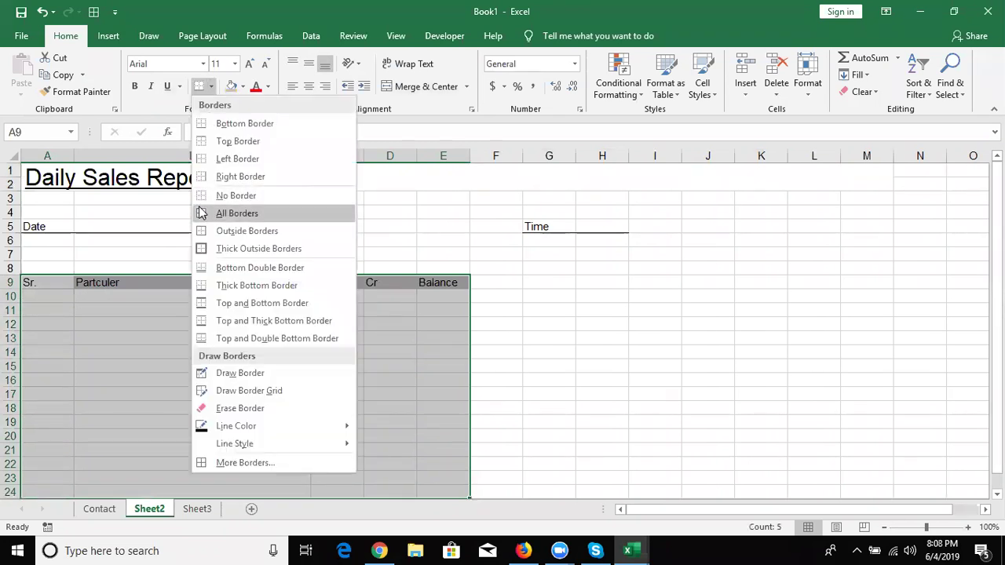
pyautogui.click(206, 212)
pyautogui.click(620, 289)
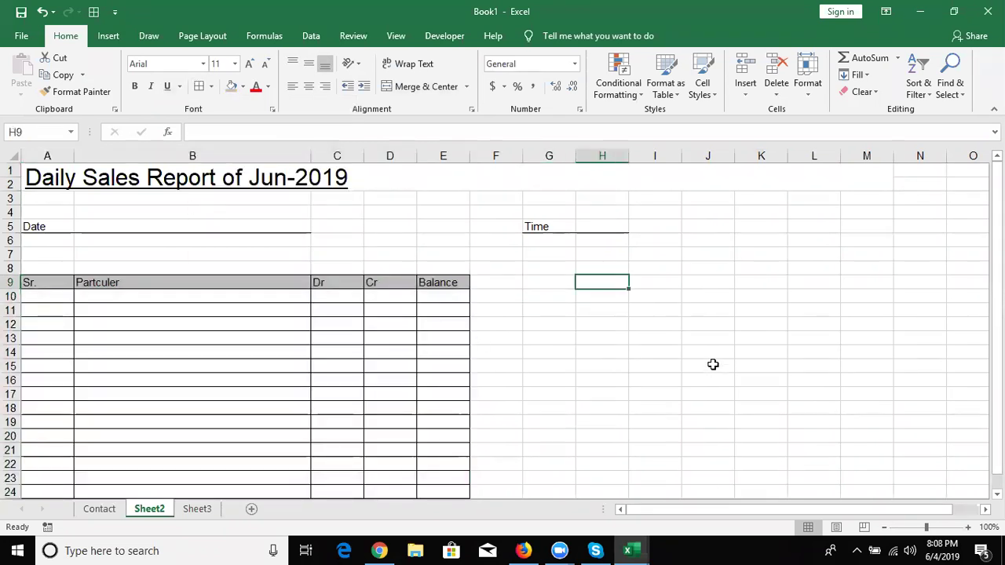
# Uncheck Gridlines View on the Page Layout tab to hide the sheet gridlines
pyautogui.click(198, 39)
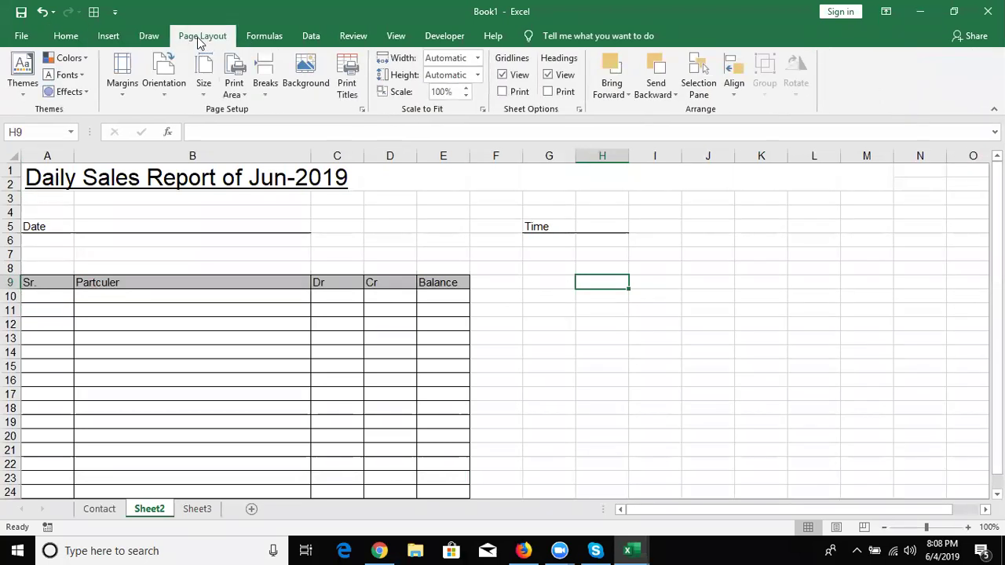
pyautogui.click(507, 76)
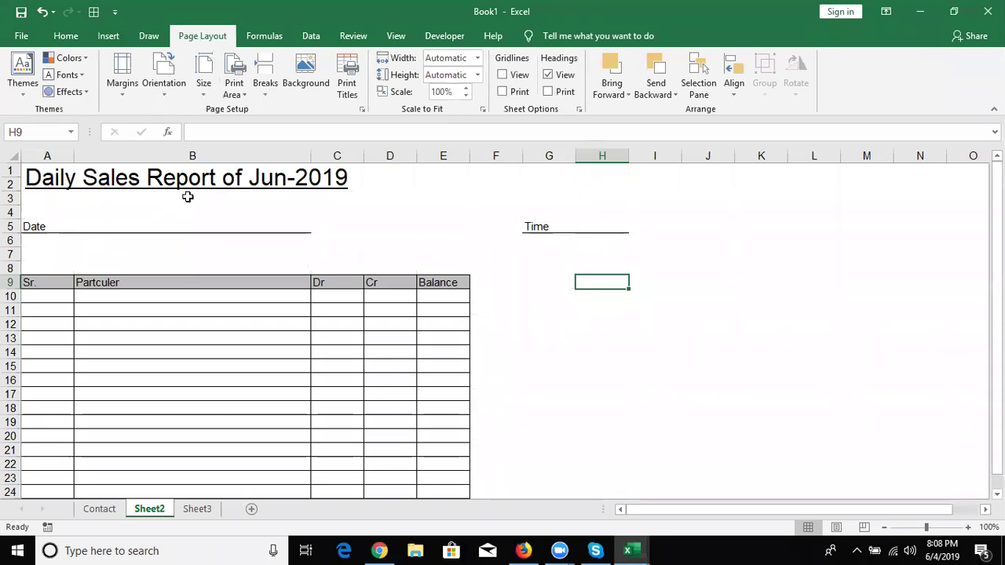
pyautogui.click(135, 225)
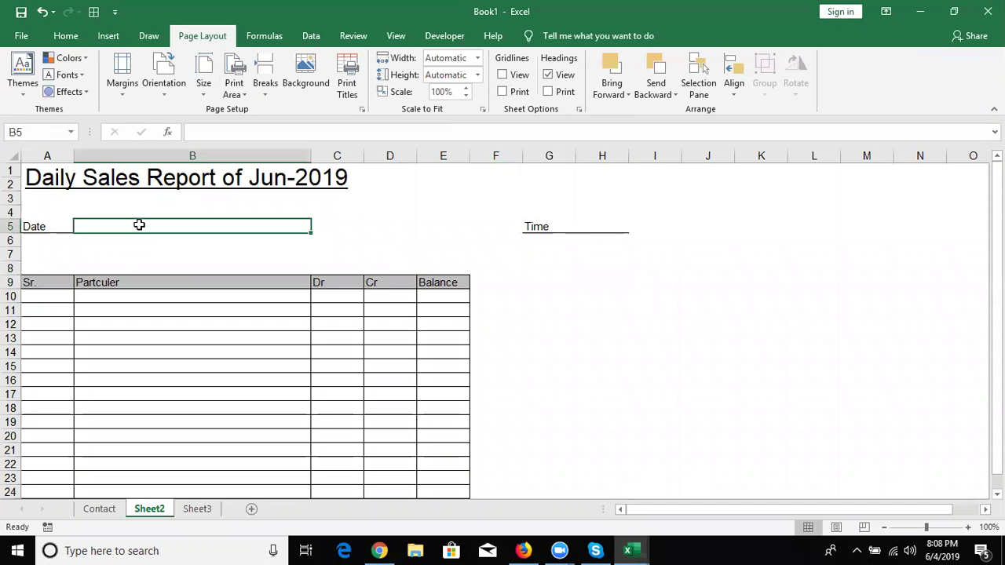
pyautogui.click(135, 264)
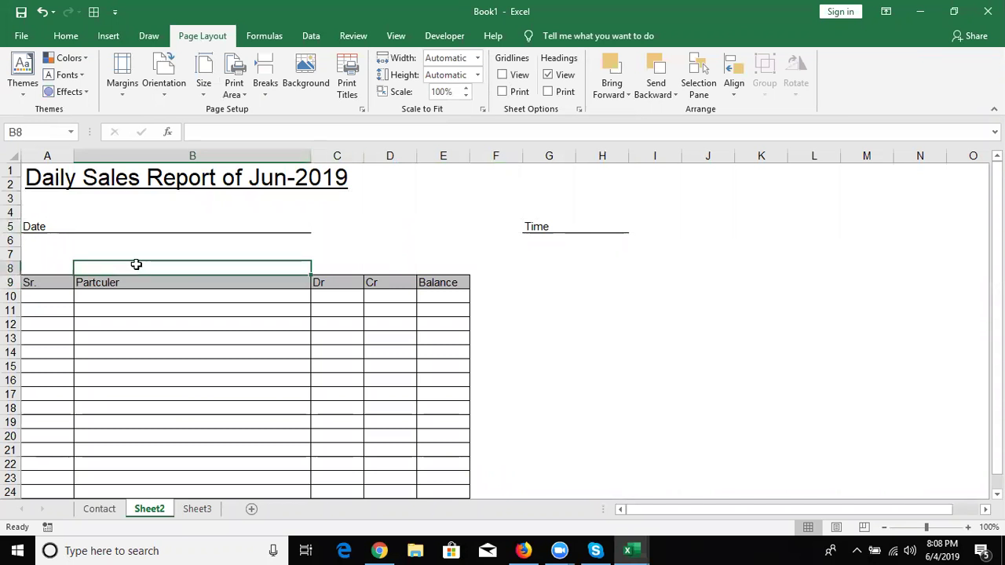
# Remove the border from the Date cell B5 using No Border
pyautogui.click(93, 224)
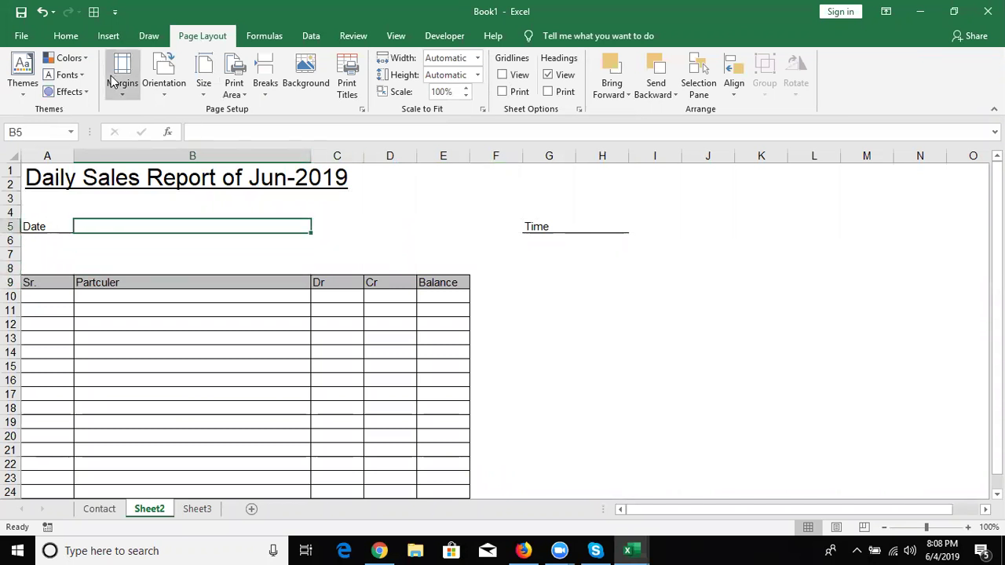
pyautogui.click(66, 37)
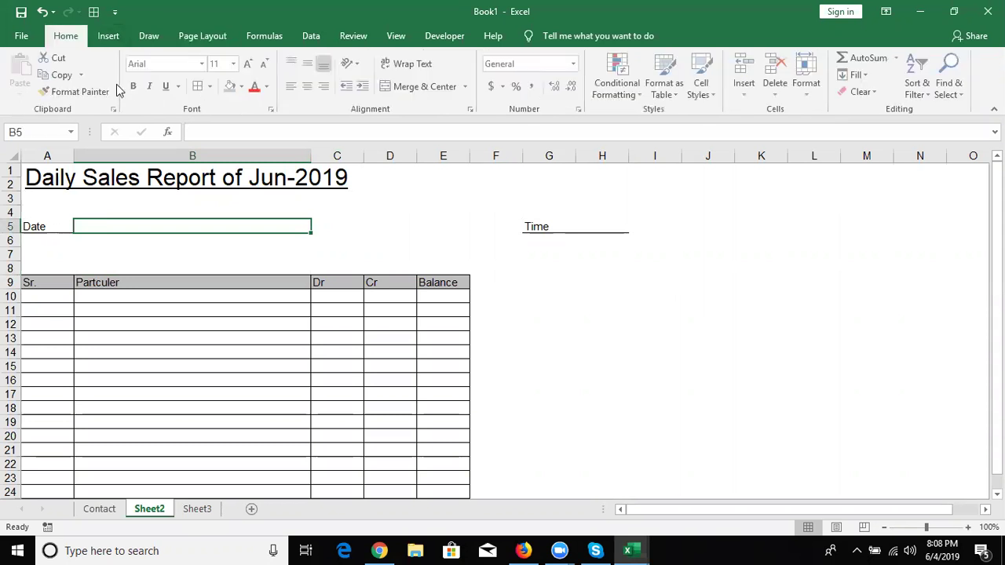
pyautogui.click(210, 86)
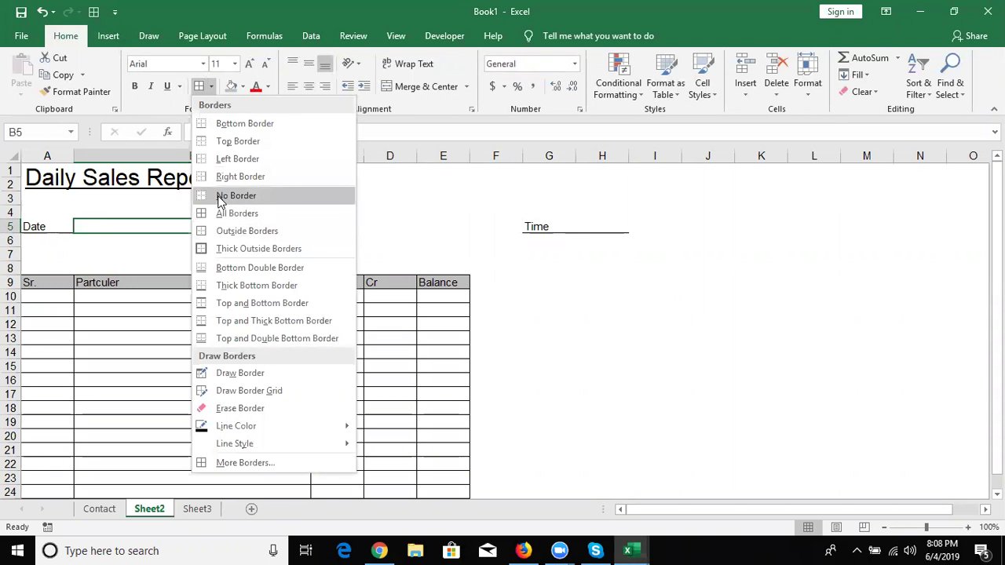
pyautogui.click(220, 196)
pyautogui.click(100, 251)
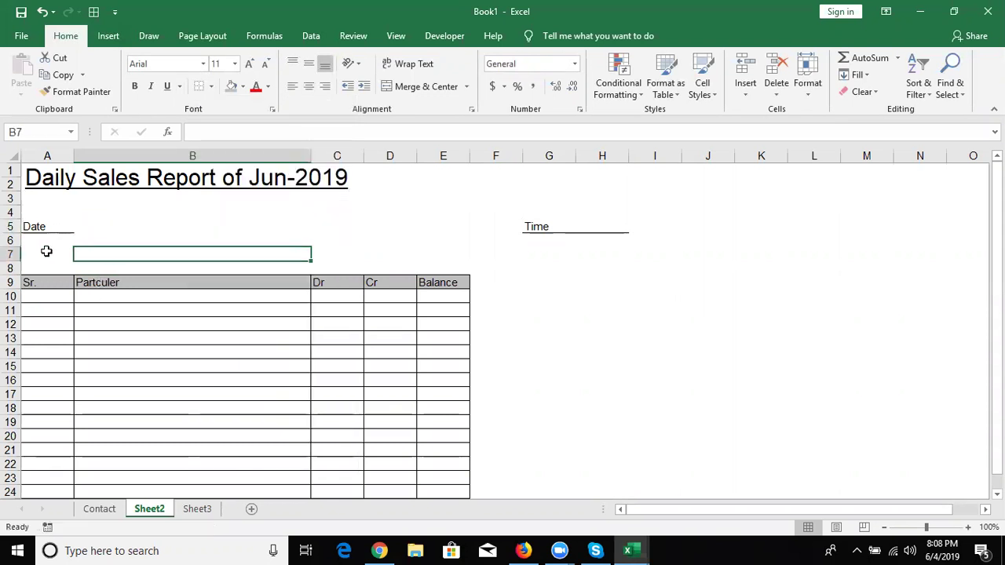
# Narrow column A and fill B5 with a shortened underscore line for the date
pyautogui.moveTo(74, 156); pyautogui.dragTo(49, 160)
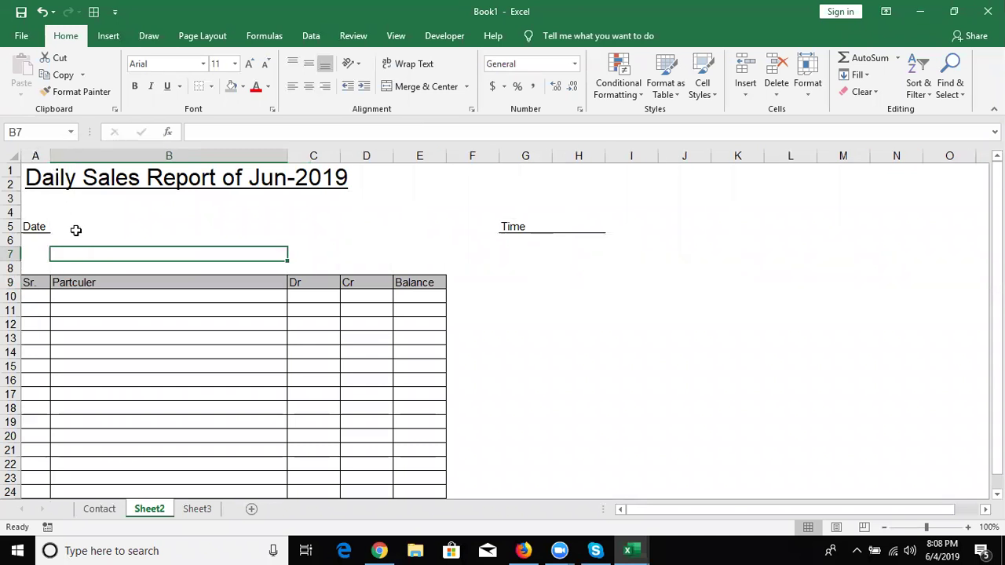
pyautogui.press('Down')
pyautogui.doubleClick(68, 226)
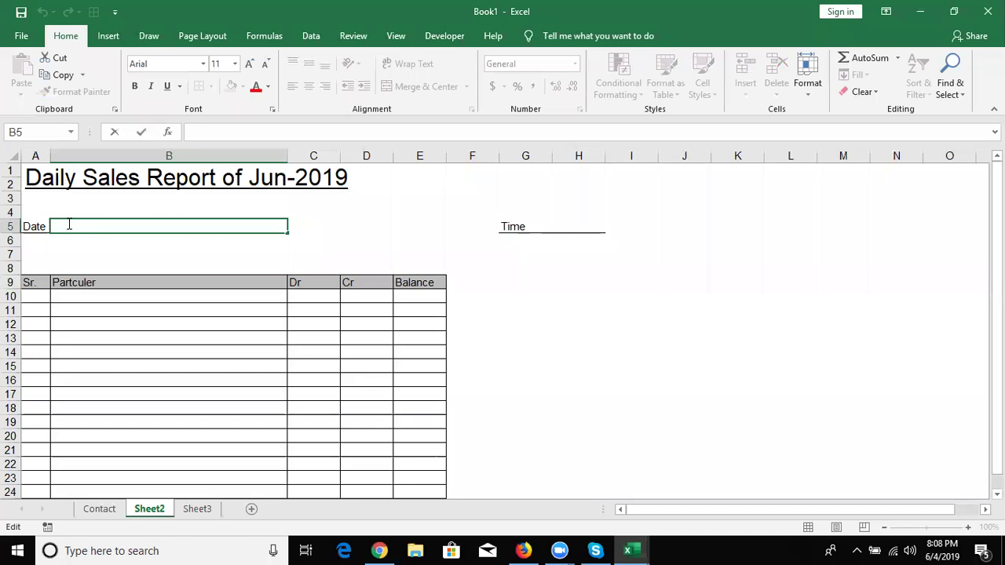
pyautogui.write('__________________')
pyautogui.press('BackSpace')
pyautogui.press('BackSpace')
pyautogui.press('BackSpace')
pyautogui.press('BackSpace')
pyautogui.press('BackSpace')
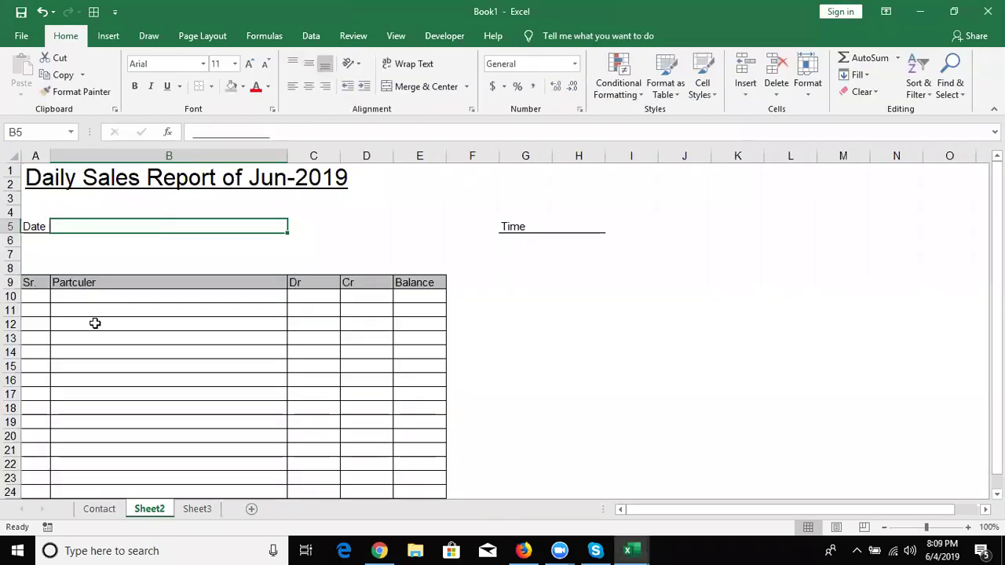
# Check column B, go to Sheet3, then bring the Data workbook window to the front
pyautogui.click(94, 322)
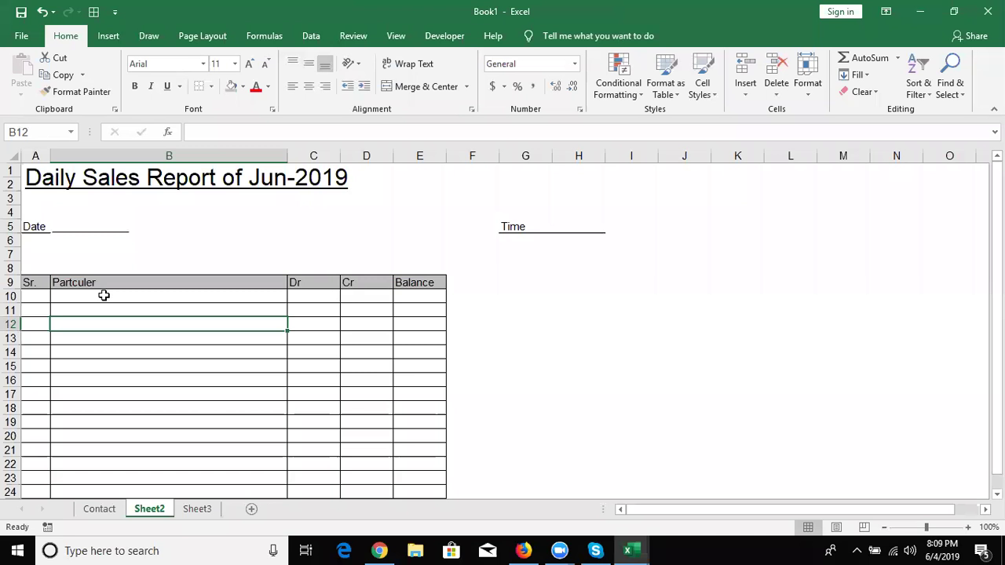
pyautogui.press('Down')
pyautogui.press('Down')
pyautogui.press('Down')
pyautogui.press('Down')
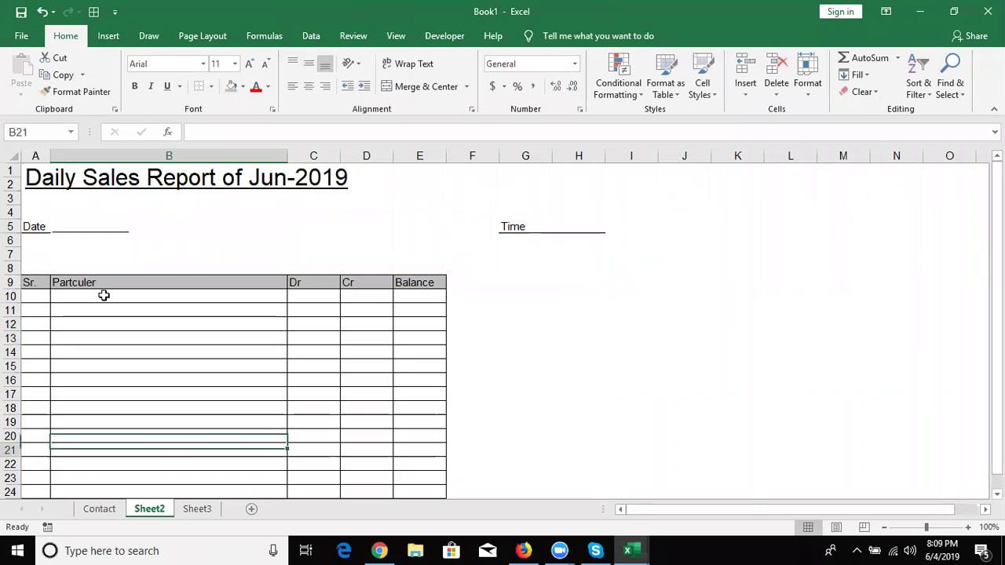
pyautogui.press('Down')
pyautogui.press('Down')
pyautogui.press('Down')
pyautogui.press('Up')
pyautogui.press('Up')
pyautogui.press('Up')
pyautogui.press('Up')
pyautogui.press('Up')
pyautogui.press('Up')
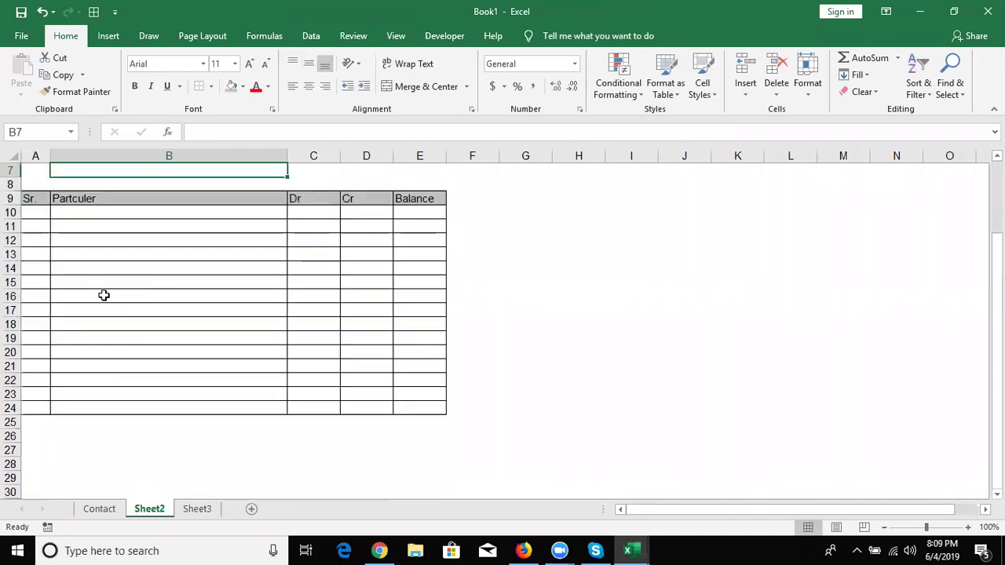
pyautogui.press('Up')
pyautogui.press('Up')
pyautogui.press('Up')
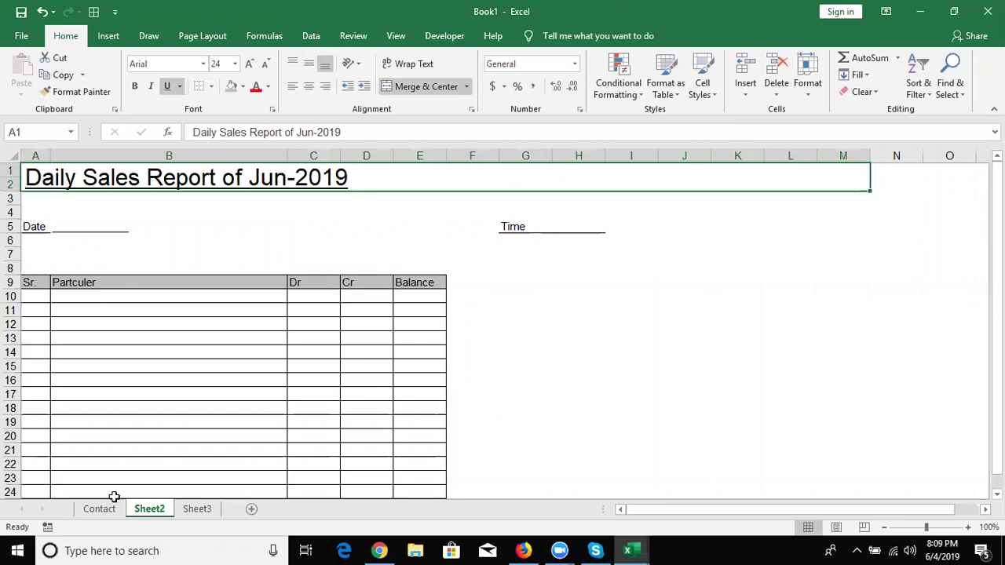
pyautogui.click(197, 509)
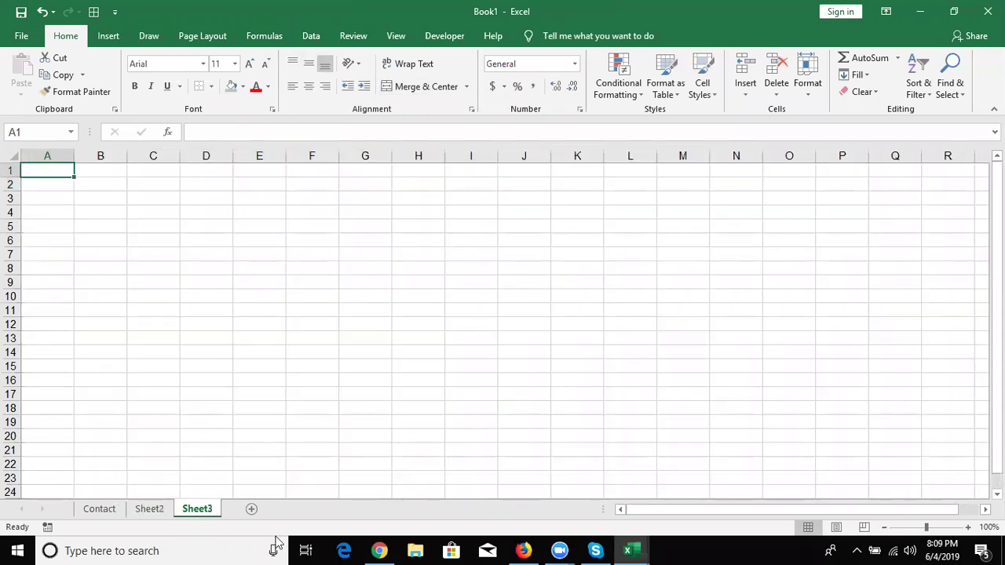
pyautogui.click(633, 549)
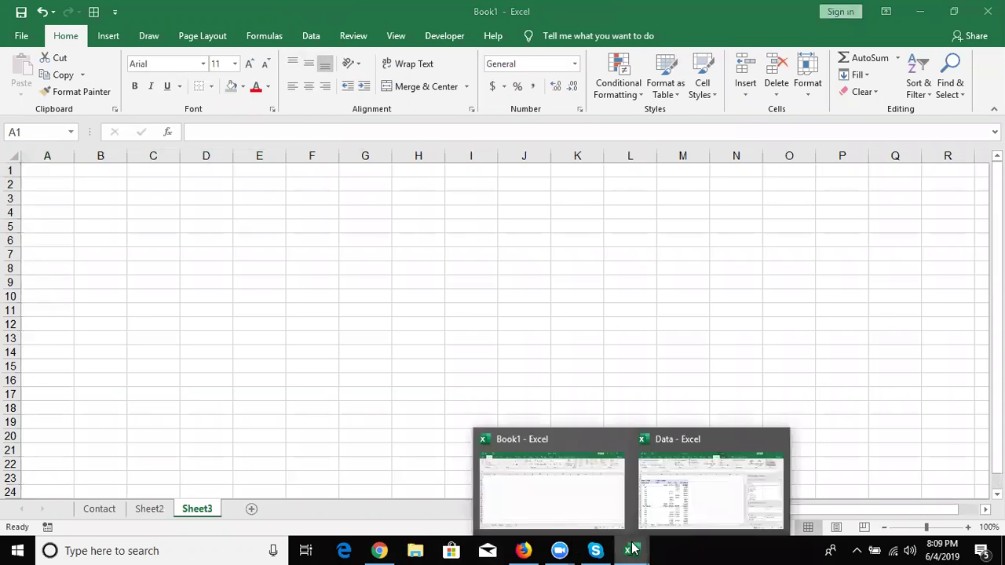
pyautogui.click(703, 521)
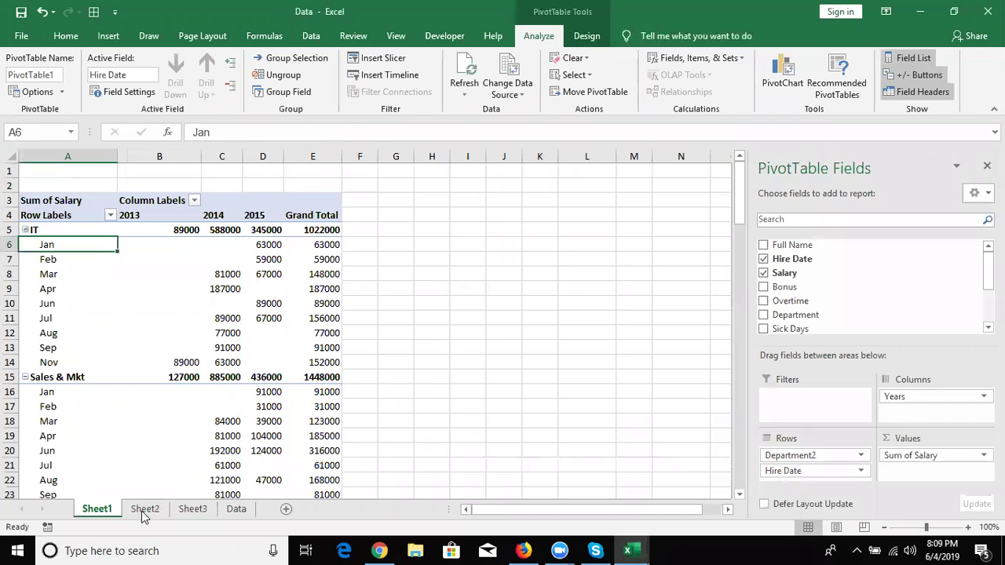
# Look through Sheet2 and Sheet3, then pick a cell inside the employee data on the Data sheet
pyautogui.click(144, 510)
pyautogui.click(202, 512)
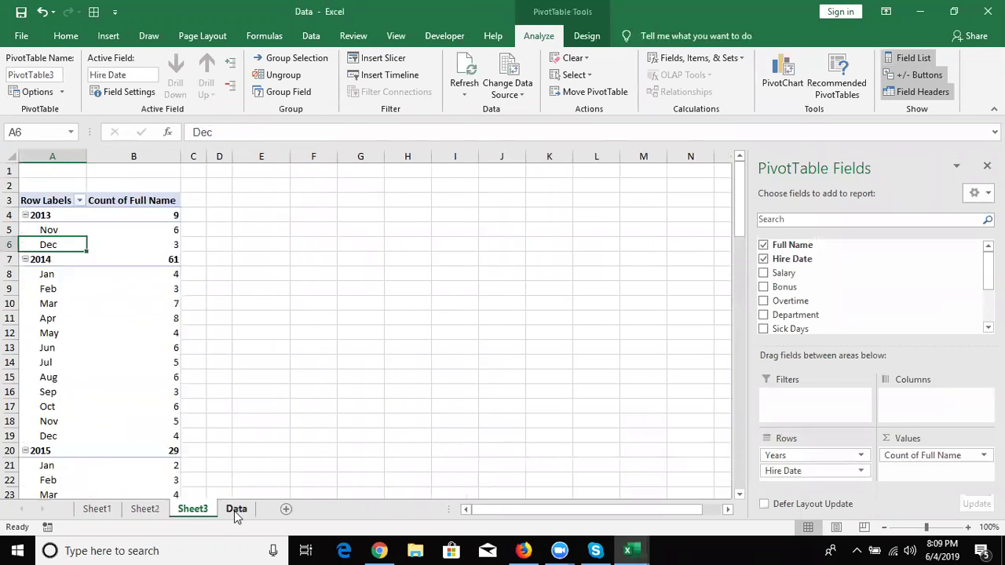
pyautogui.click(235, 510)
pyautogui.click(233, 322)
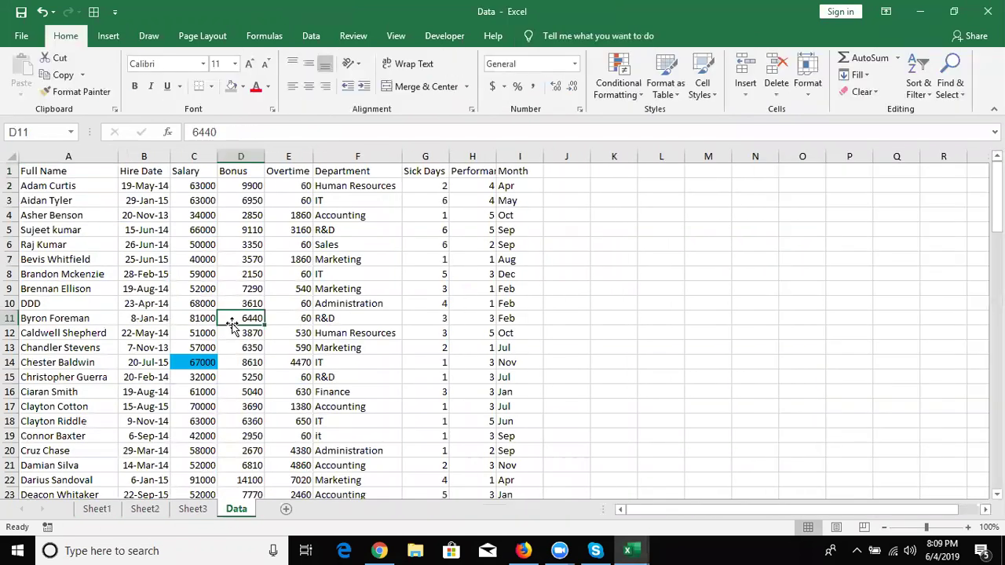
# Move to the header row and extend a keyboard selection across the headers and down to row 13
pyautogui.press('Up')
pyautogui.hotkey('ctrl', 'Up')
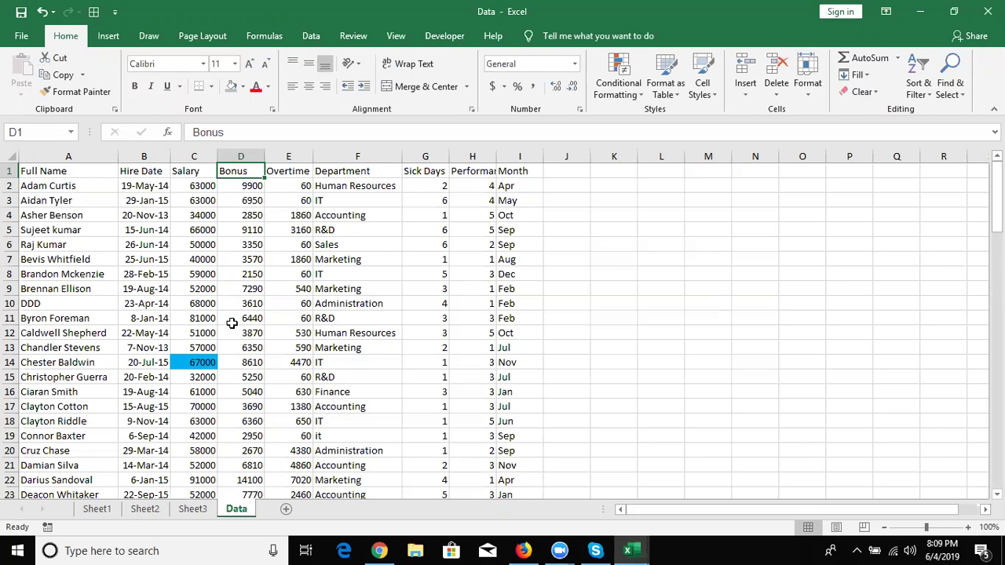
pyautogui.press('Left')
pyautogui.press('Left')
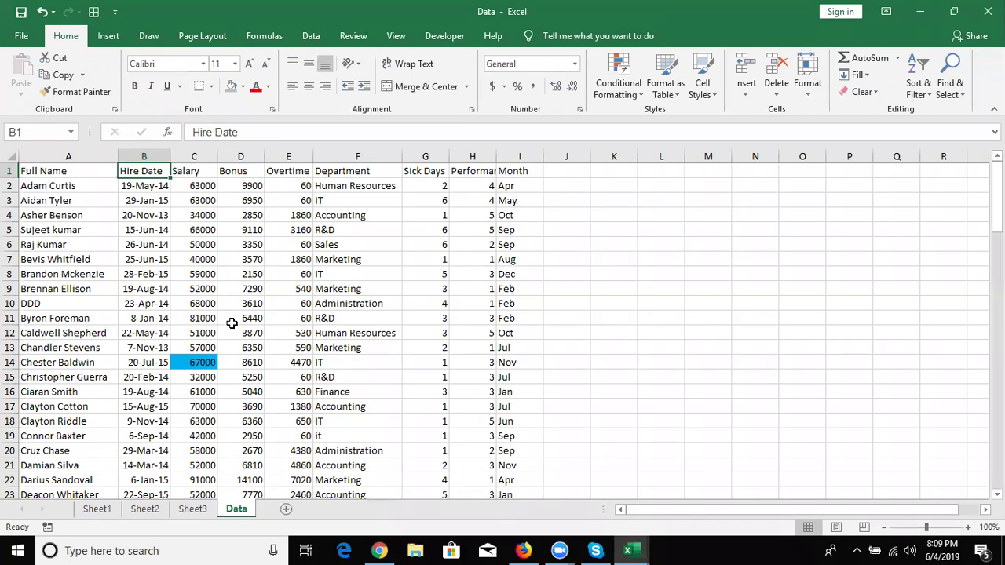
pyautogui.press('Left')
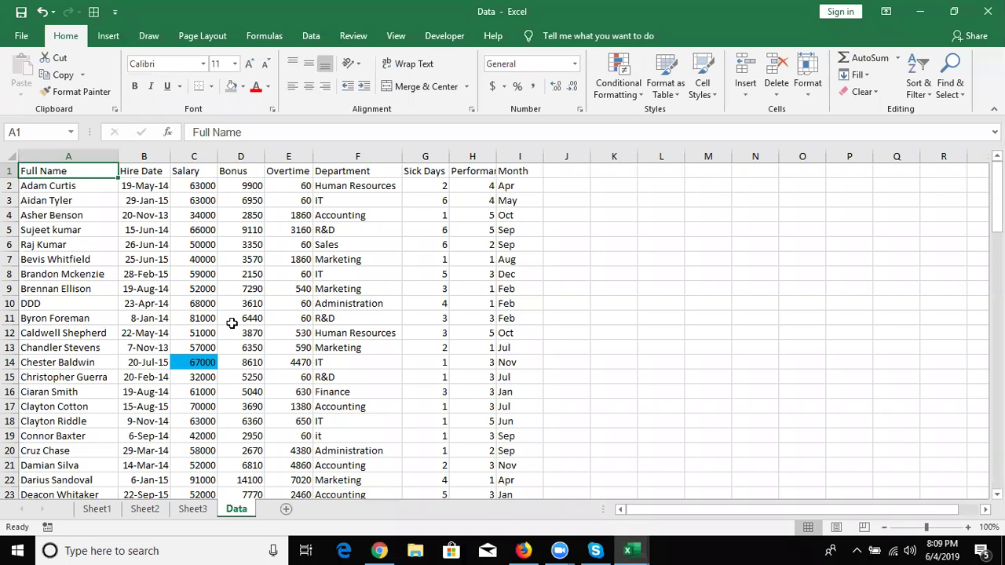
pyautogui.hotkey('shift', 'Right')
pyautogui.hotkey('shift', 'Right')
pyautogui.hotkey('shift', 'Right')
pyautogui.hotkey('shift', 'Right')
pyautogui.hotkey('shift', 'Right')
pyautogui.hotkey('shift', 'Right')
pyautogui.hotkey('shift', 'Right')
pyautogui.hotkey('shift', 'Right')
pyautogui.hotkey('shift', 'Down')
pyautogui.hotkey('shift', 'Down')
pyautogui.hotkey('shift', 'Down')
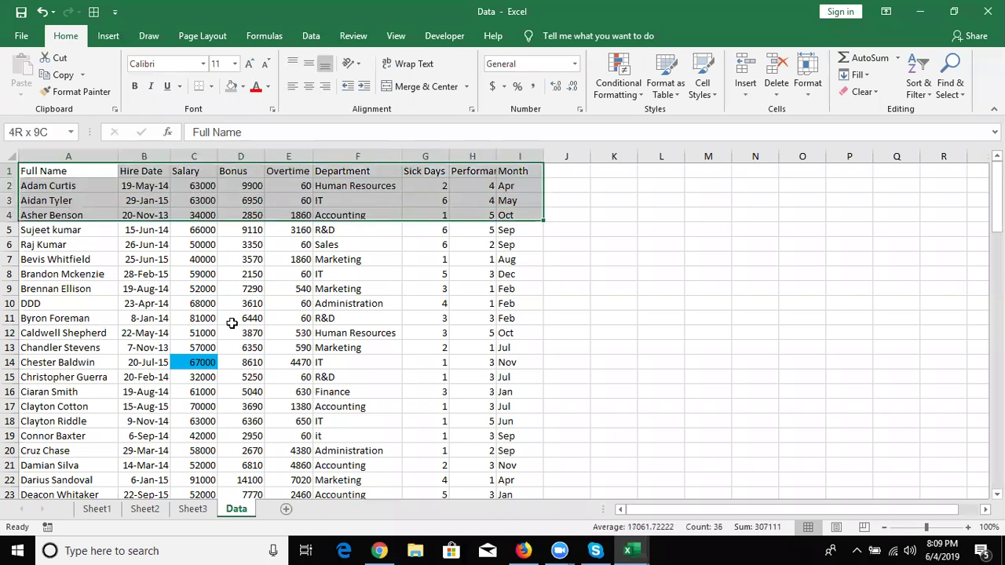
pyautogui.hotkey('shift', 'Down')
pyautogui.hotkey('shift', 'Down')
pyautogui.hotkey('shift', 'Down')
pyautogui.hotkey('shift', 'Down')
pyautogui.hotkey('shift', 'Down')
pyautogui.hotkey('shift', 'Down')
pyautogui.hotkey('shift', 'Down')
pyautogui.hotkey('shift', 'Down')
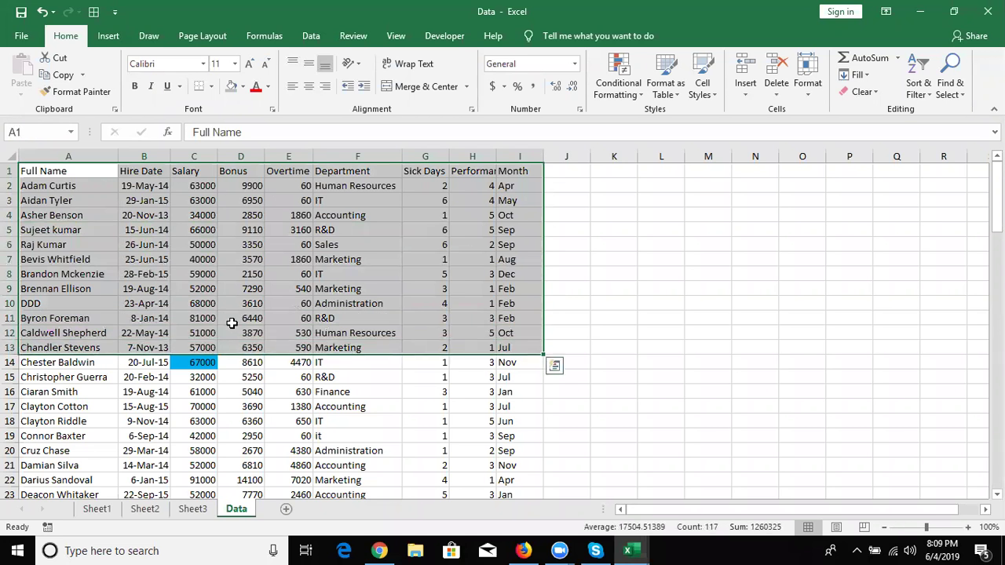
# Select the salary pivot table's row labels and counts on Sheet2
pyautogui.click(151, 510)
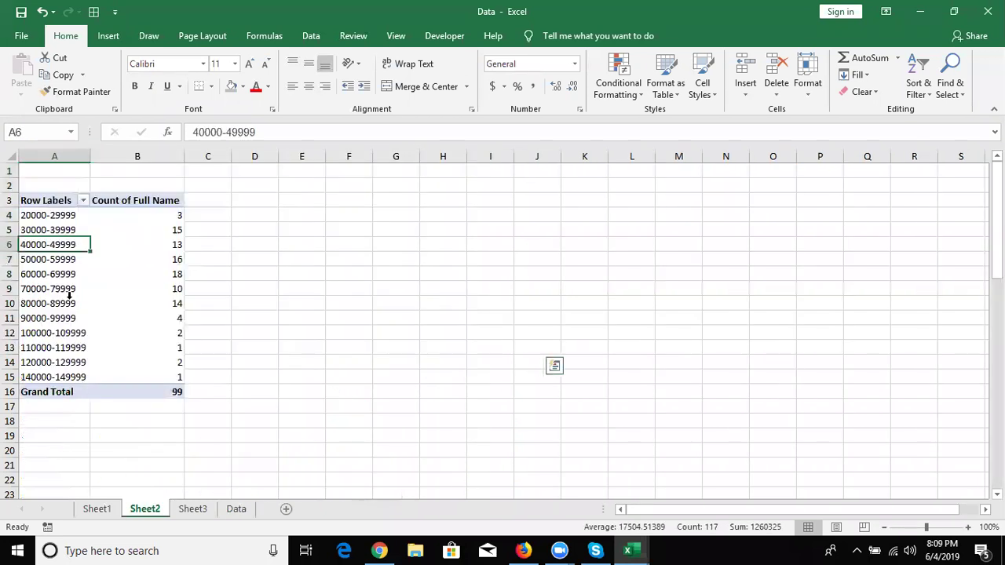
pyautogui.click(38, 214)
pyautogui.click(36, 206)
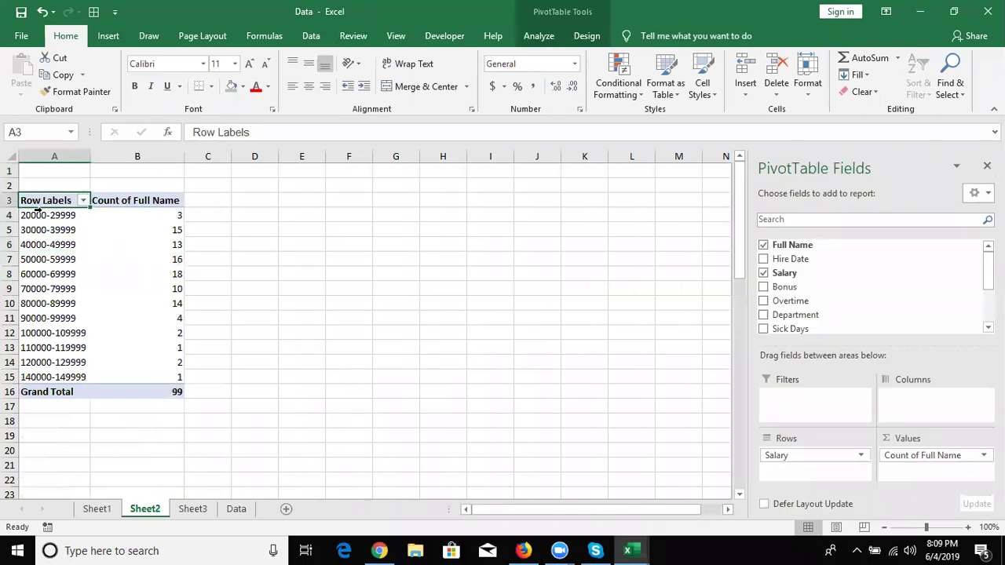
pyautogui.hotkey('shift', 'Right')
pyautogui.hotkey('shift', 'Down')
pyautogui.hotkey('shift', 'Down')
pyautogui.hotkey('shift', 'Down')
pyautogui.hotkey('shift', 'Down')
pyautogui.hotkey('shift', 'Down')
pyautogui.hotkey('shift', 'Down')
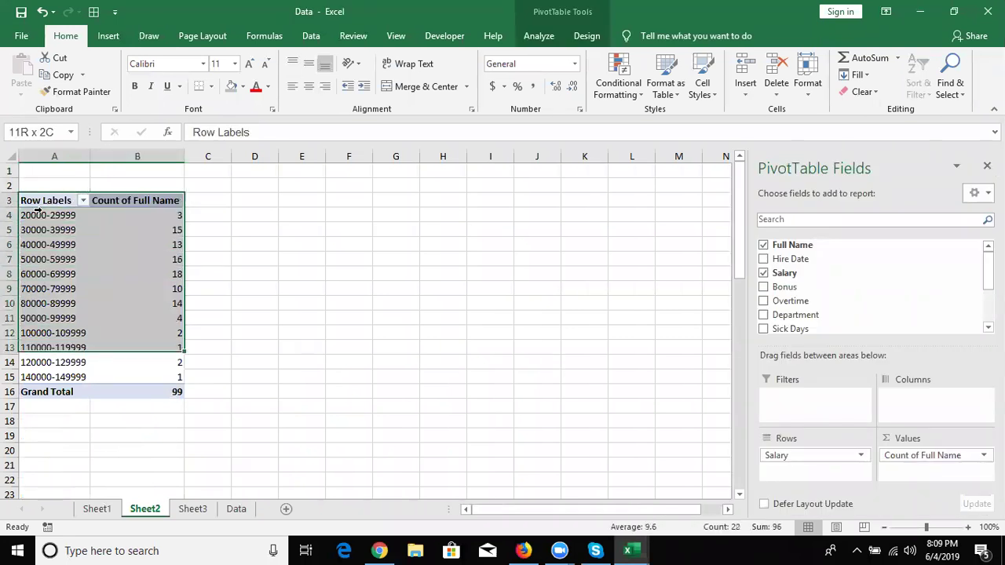
pyautogui.hotkey('shift', 'Down')
pyautogui.hotkey('shift', 'Down')
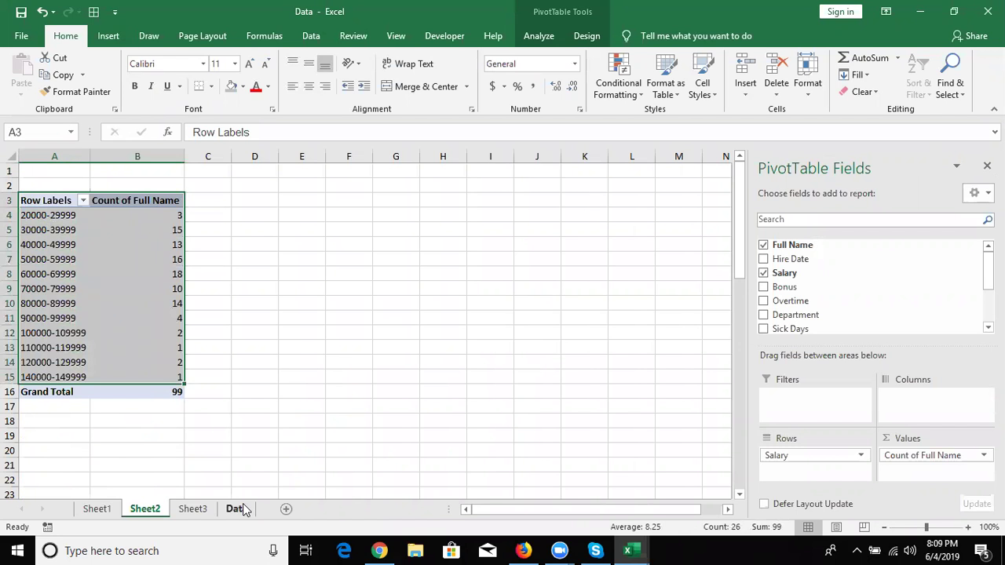
# On the Data sheet, select A1:I100 using Ctrl+Shift+Right and Ctrl+Shift+Down
pyautogui.click(236, 509)
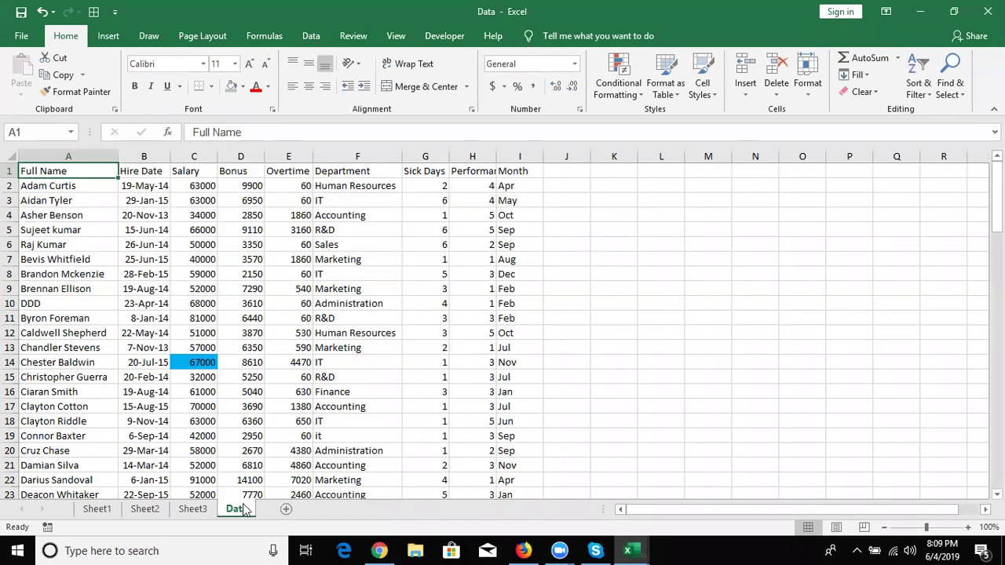
pyautogui.hotkey('ctrl', 'shift', 'Right')
pyautogui.hotkey('ctrl', 'shift', 'Down')
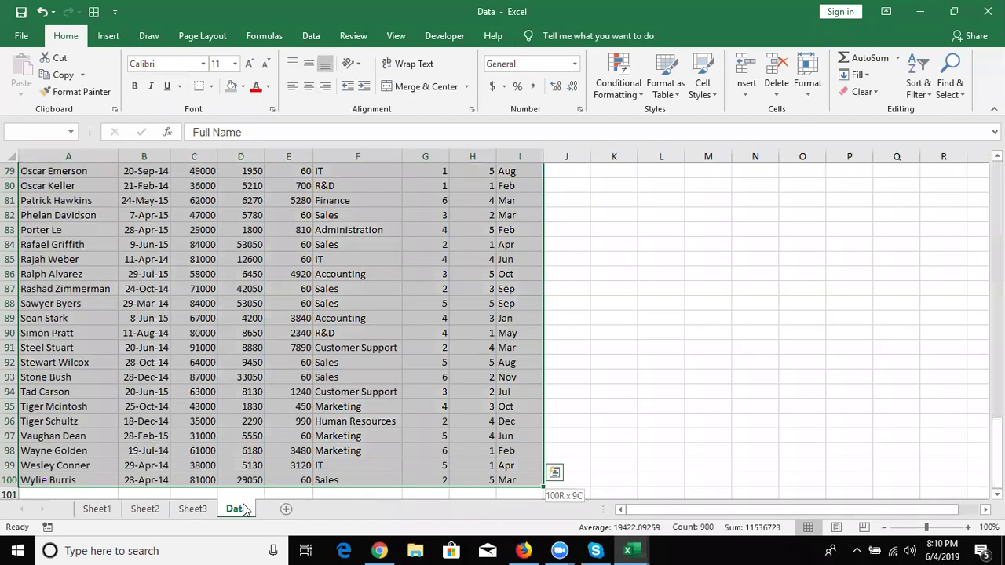
pyautogui.hotkey('ctrl', 'Home')
pyautogui.press('Down')
pyautogui.press('Down')
pyautogui.press('Up')
pyautogui.press('Up')
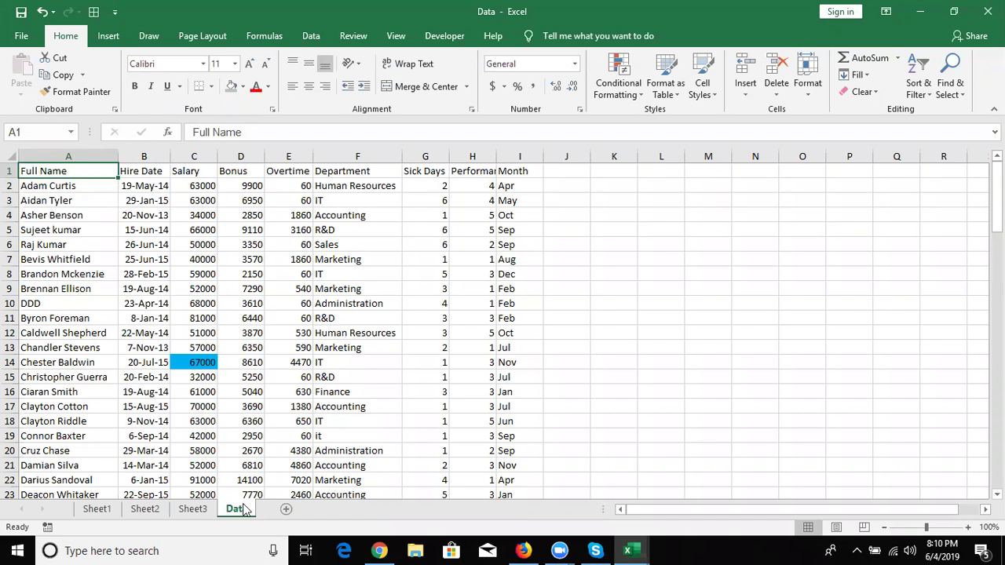
pyautogui.hotkey('ctrl', 'shift', 'Right')
pyautogui.hotkey('ctrl', 'shift', 'Down')
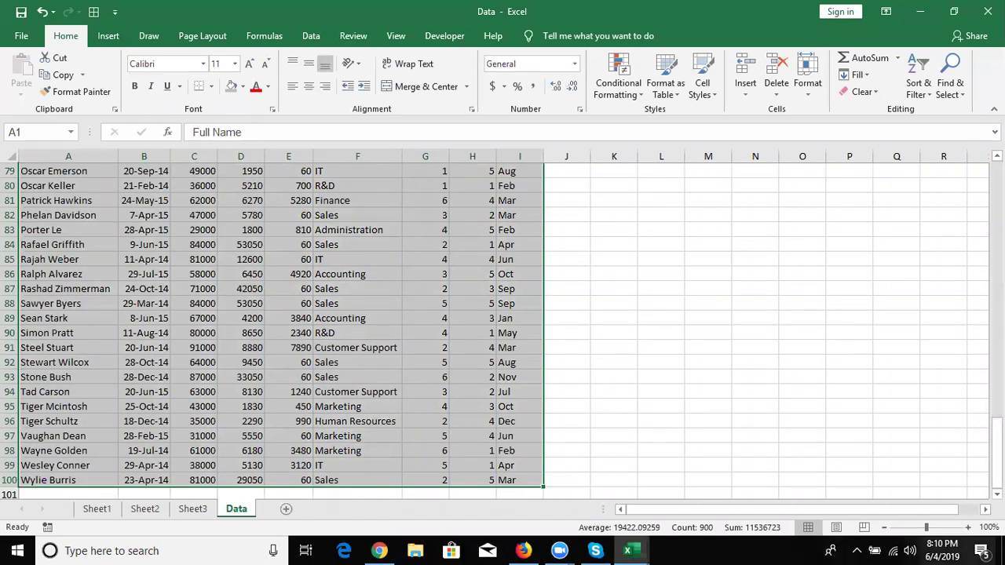
pyautogui.moveTo(996, 447); pyautogui.dragTo(974, 98)
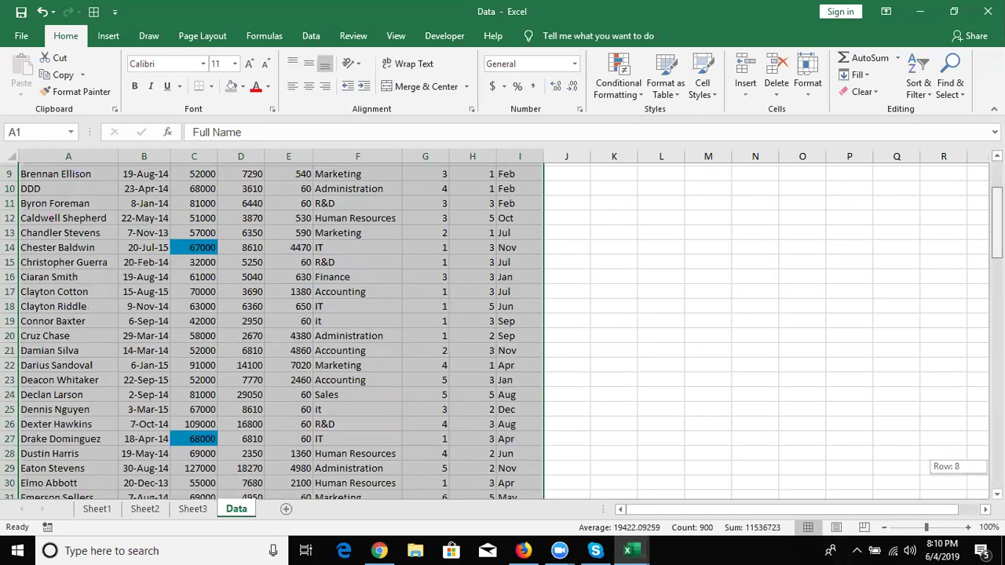
# Select the table's current region through Go To Special, then release it by clicking E11 and A11
pyautogui.click(955, 88)
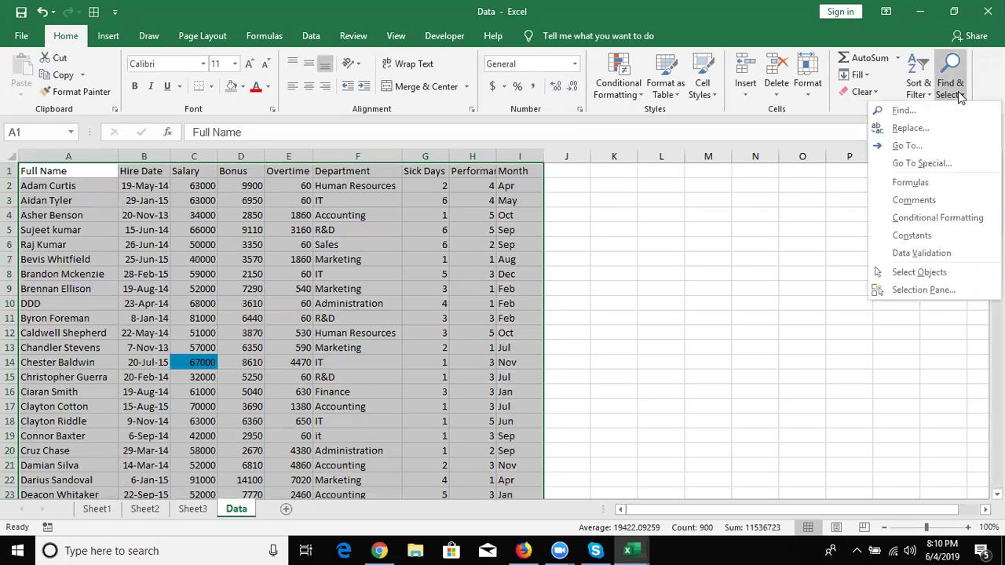
pyautogui.click(926, 164)
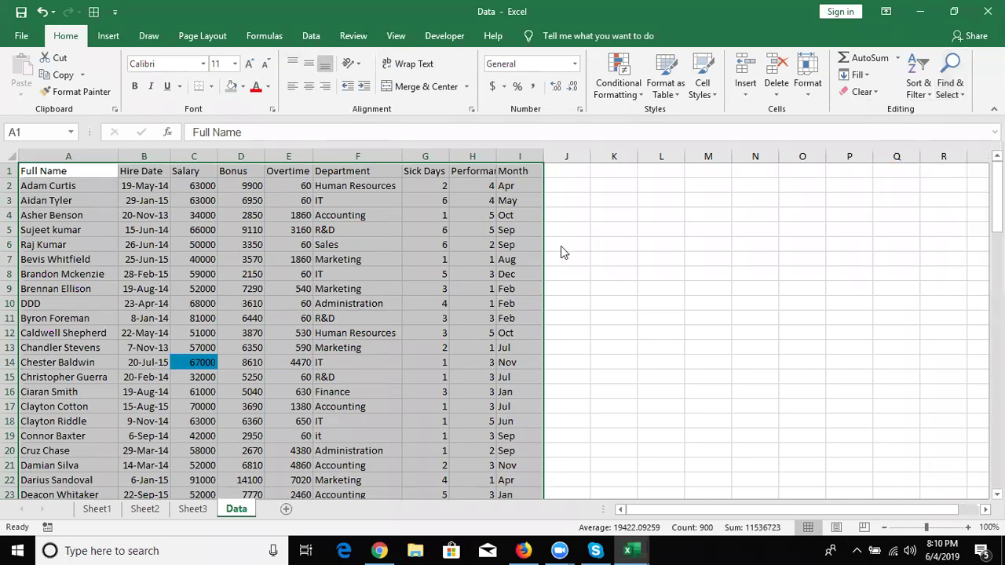
pyautogui.click(371, 321)
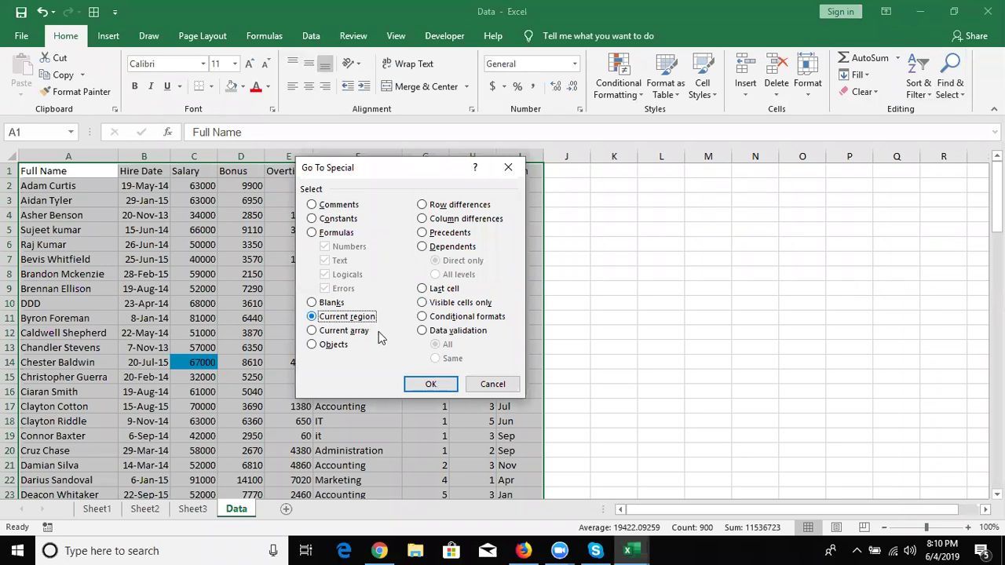
pyautogui.click(417, 389)
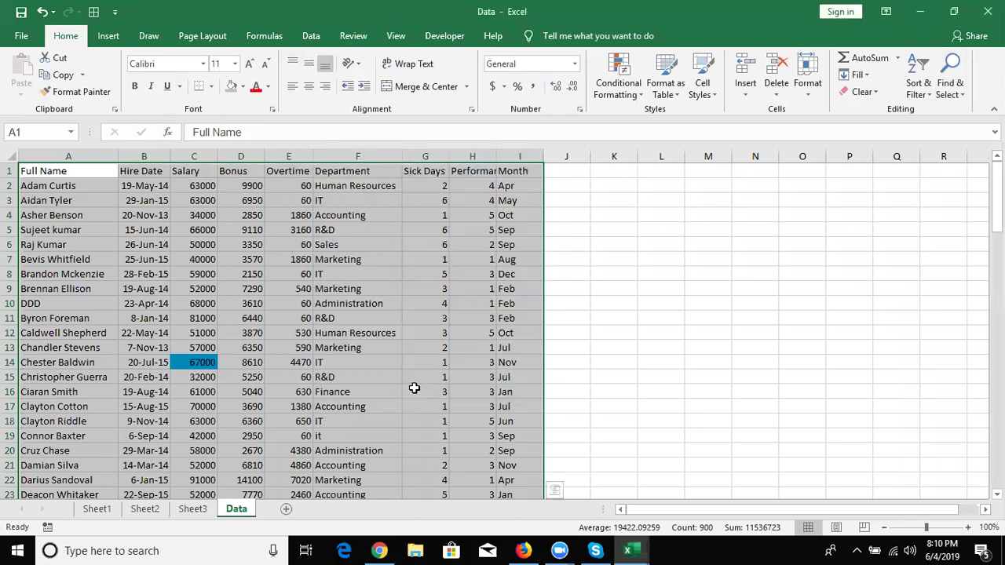
pyautogui.click(303, 318)
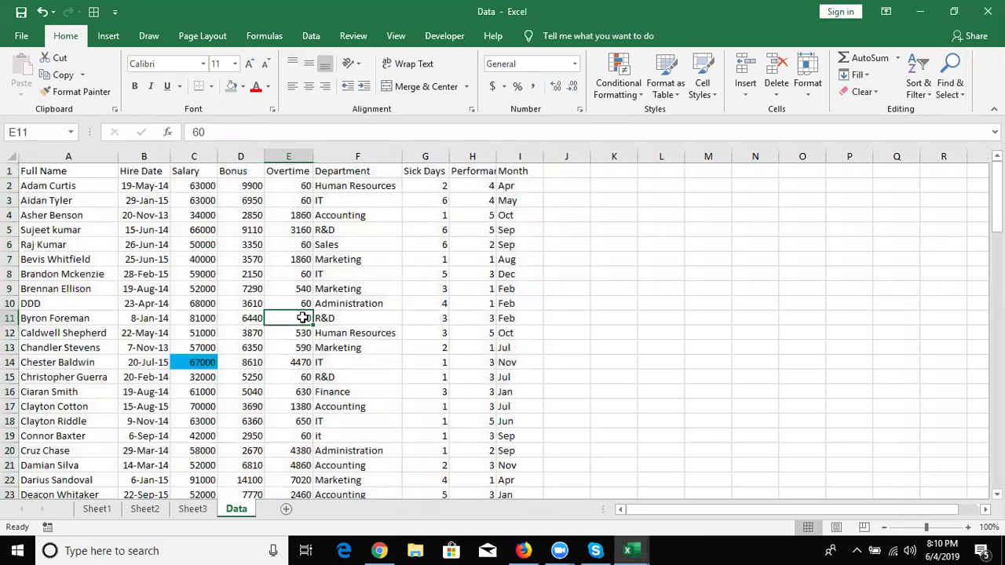
pyautogui.click(66, 318)
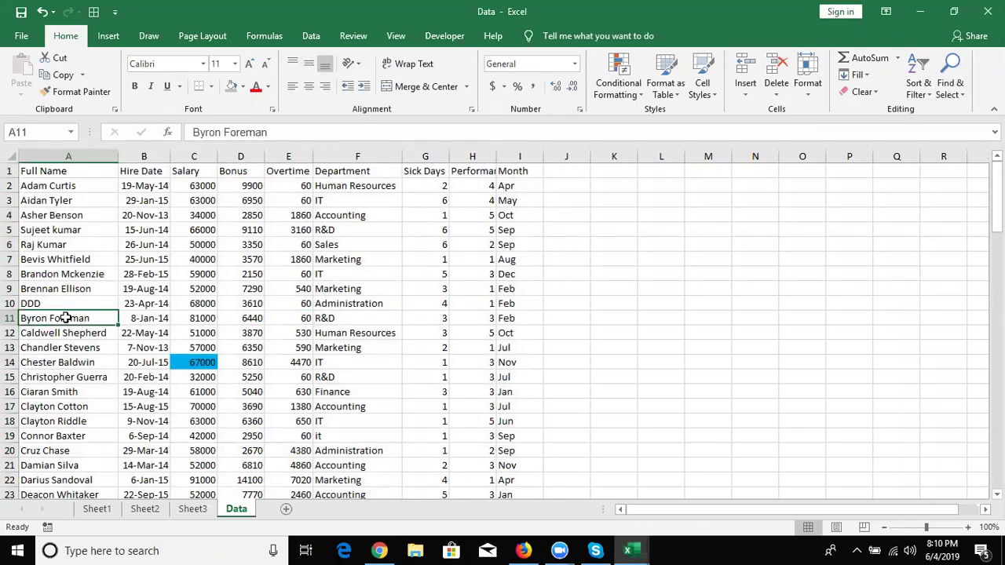
# Insert a blank row at row 10, then check that Ctrl+A selects only the records above it
pyautogui.click(63, 303)
pyautogui.hotkey('shift', 'space')
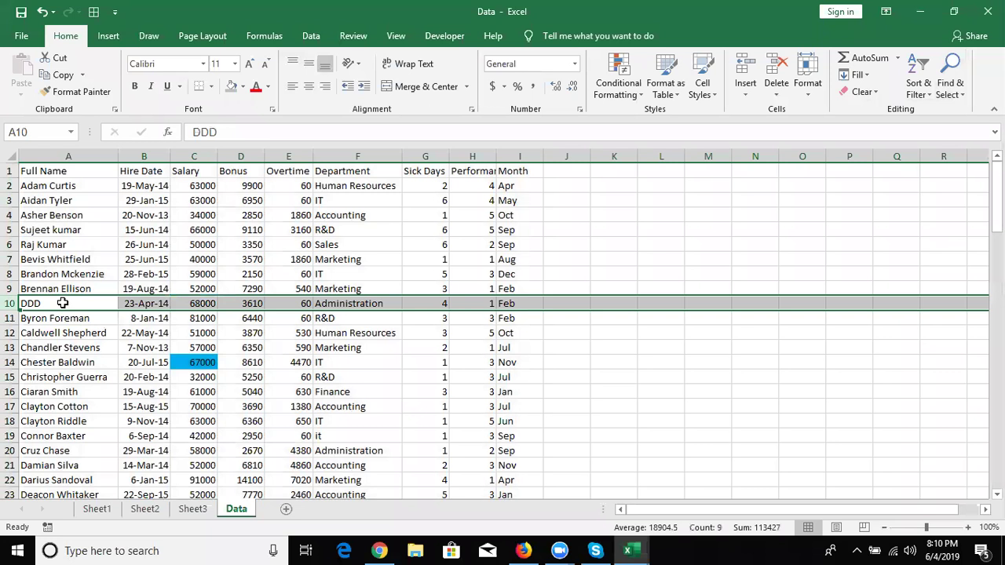
pyautogui.hotkey('ctrl', '+')
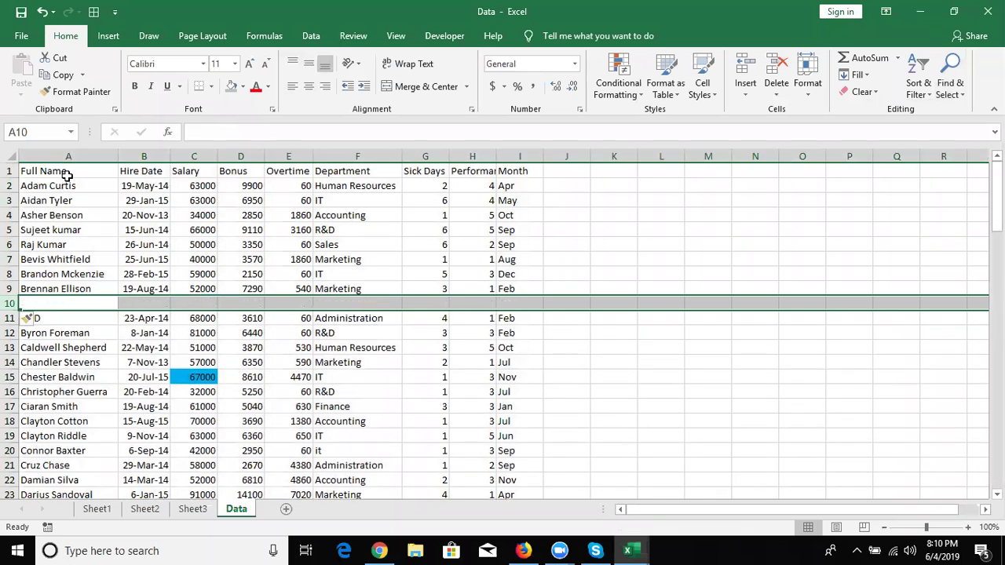
pyautogui.click(65, 173)
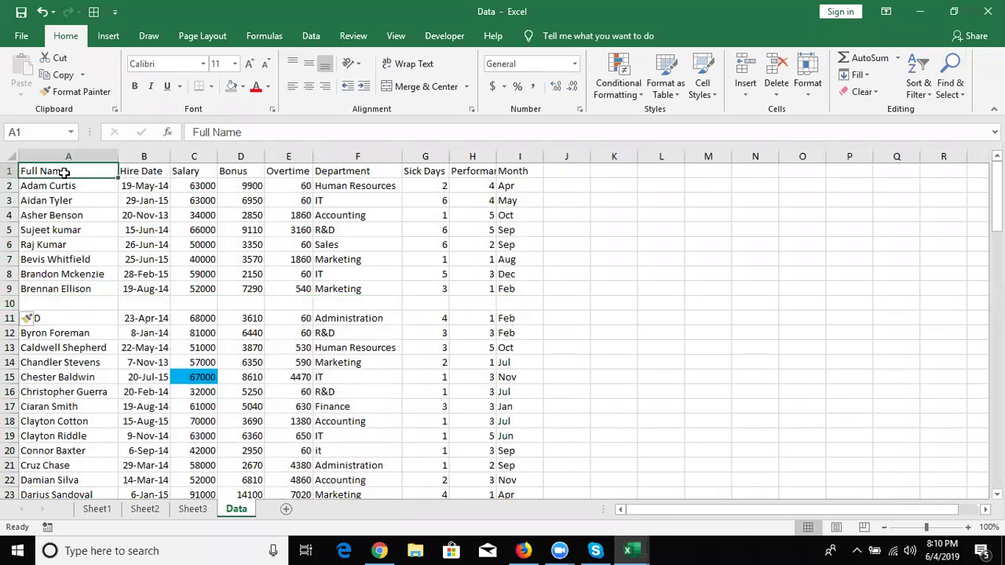
pyautogui.hotkey('ctrl', 'a')
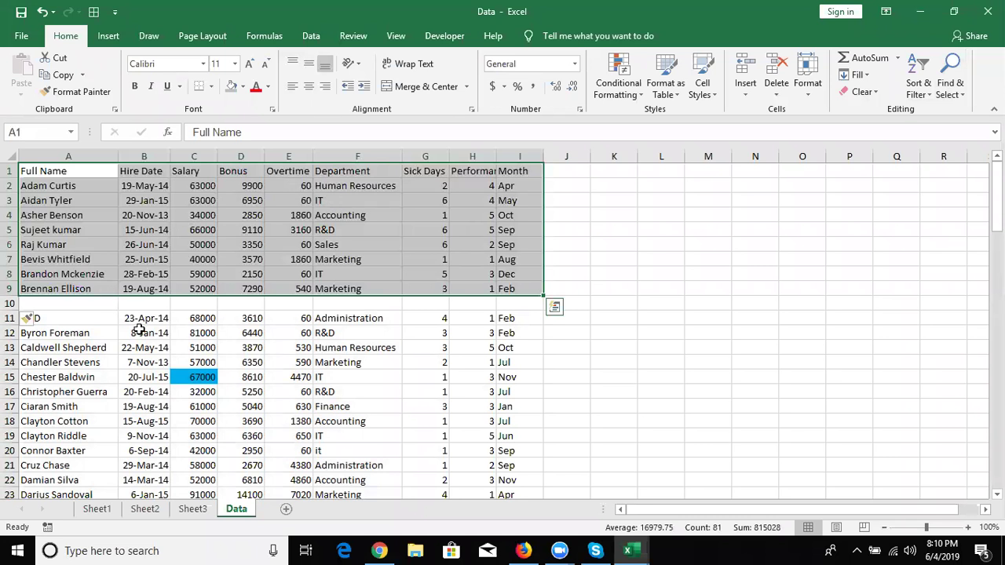
pyautogui.click(166, 334)
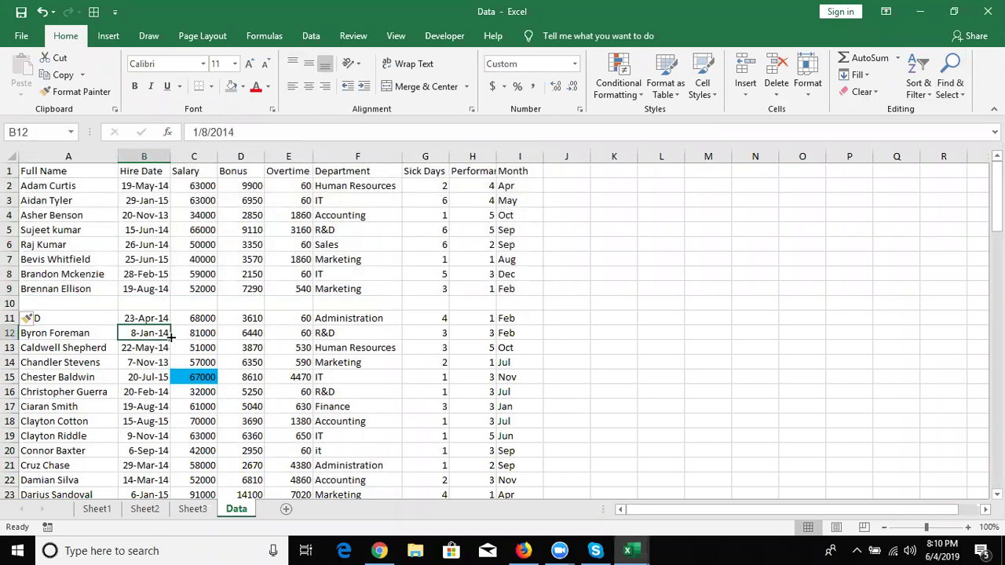
# Select the whole employee table across the gap, then delete the empty row 10
pyautogui.click(81, 177)
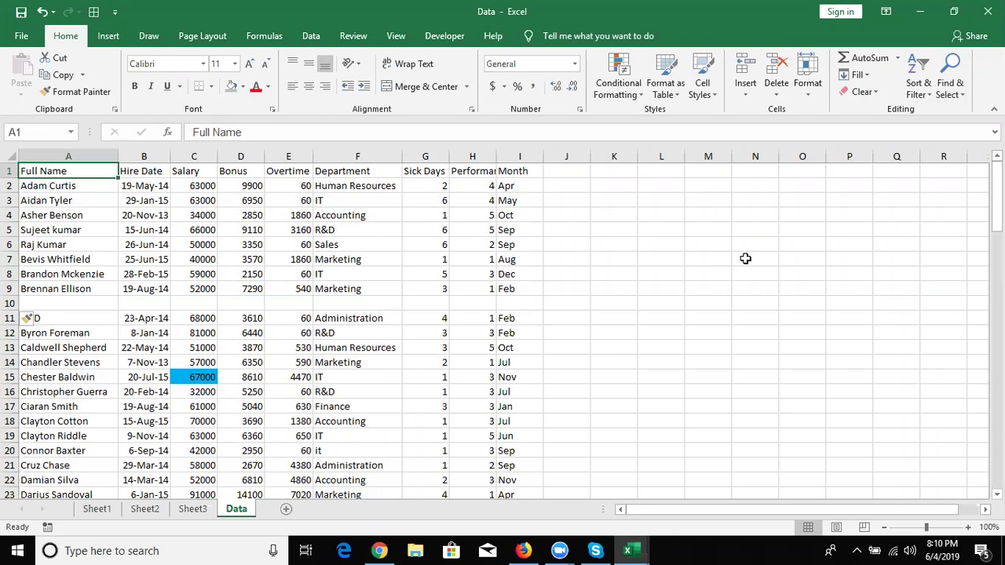
pyautogui.moveTo(997, 214); pyautogui.dragTo(997, 404)
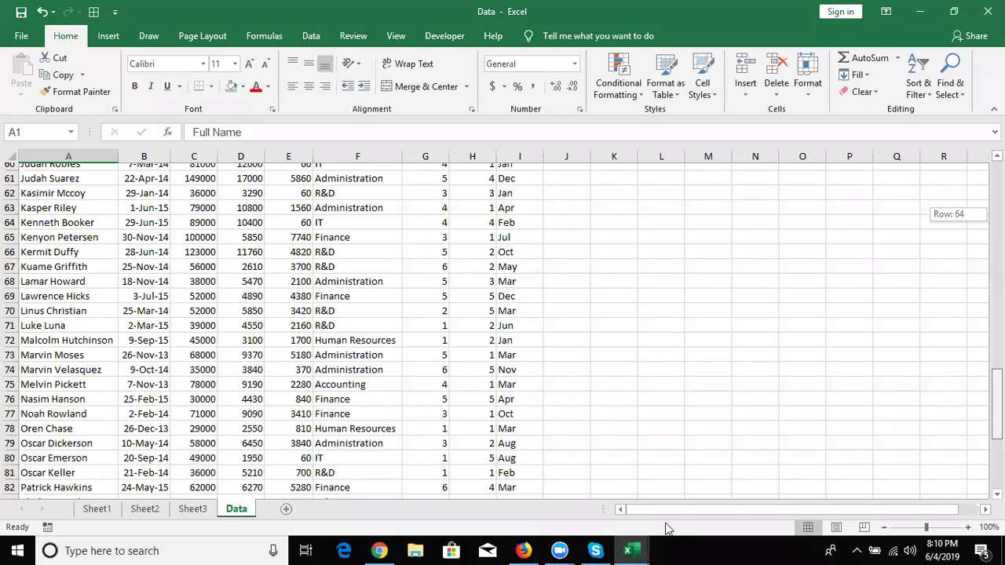
pyautogui.scroll(-7, 514, 481)
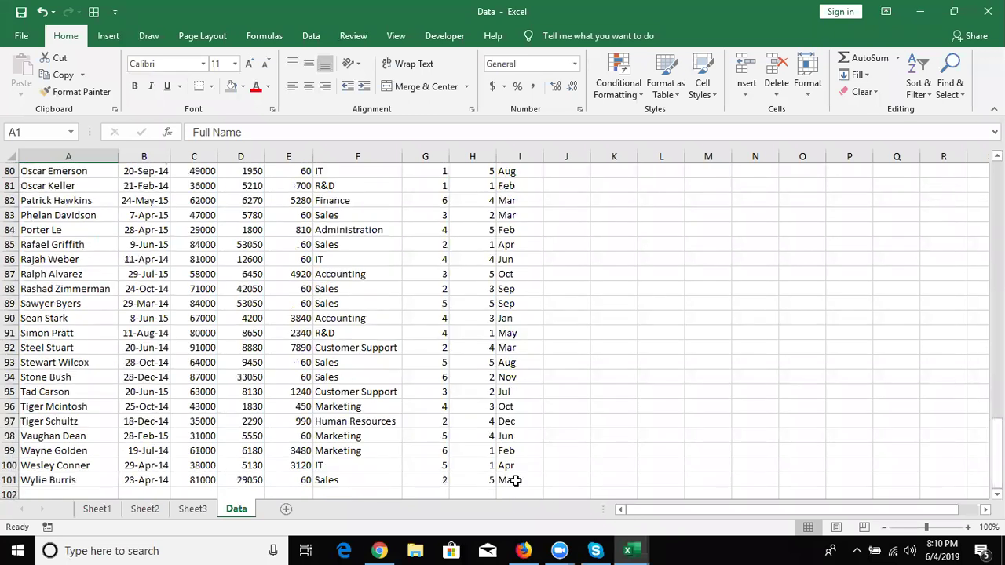
pyautogui.keyDown('shift'); pyautogui.click(514, 481); pyautogui.keyUp('shift')
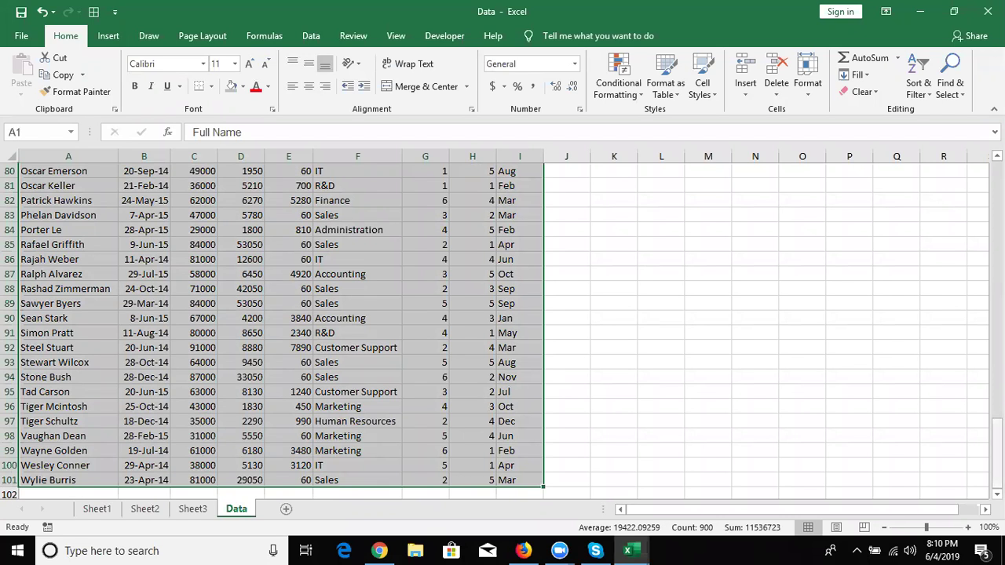
pyautogui.scroll(13, 26, 301)
pyautogui.scroll(11, 26, 301)
pyautogui.scroll(1, 26, 301)
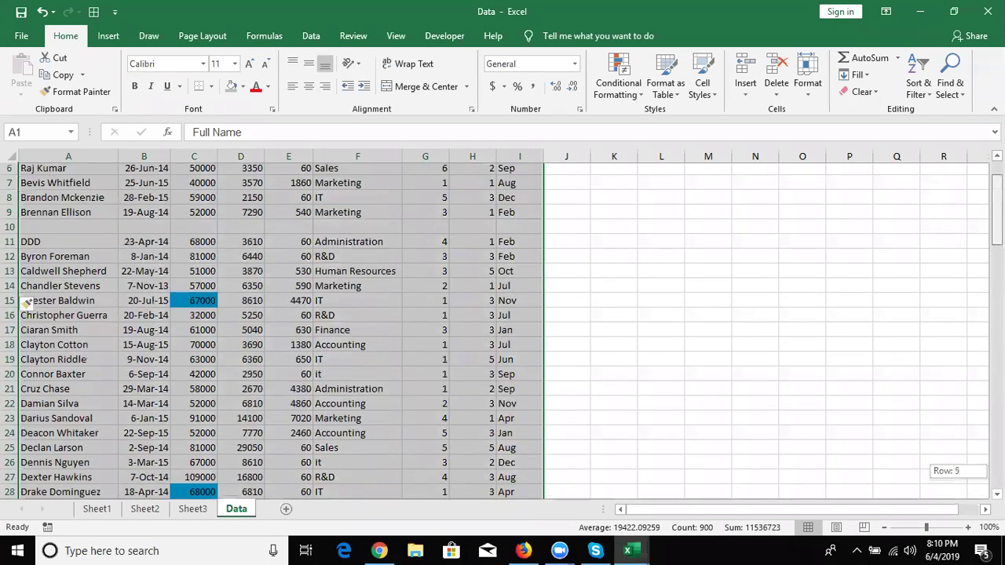
pyautogui.scroll(2, 26, 300)
pyautogui.click(430, 289)
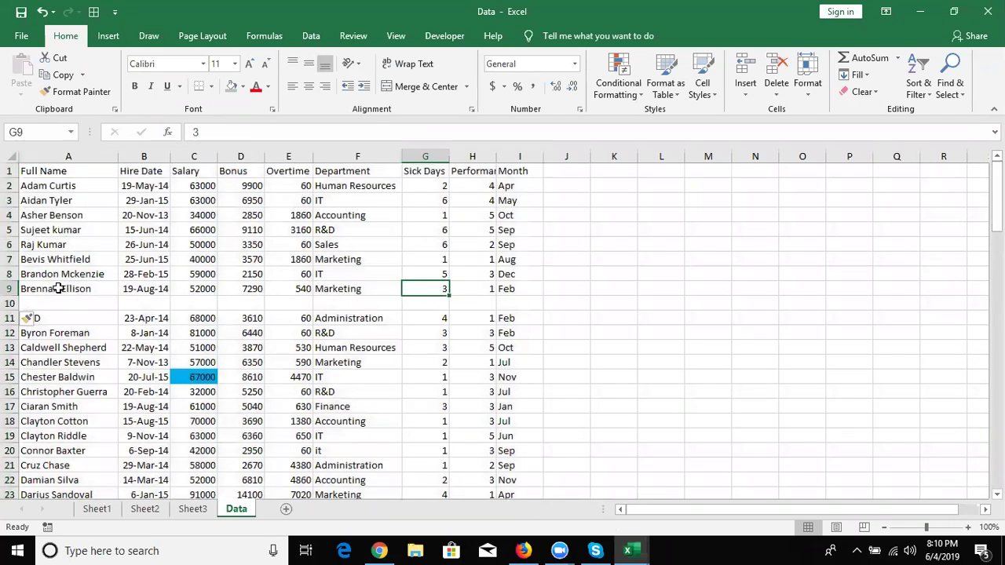
pyautogui.click(10, 303)
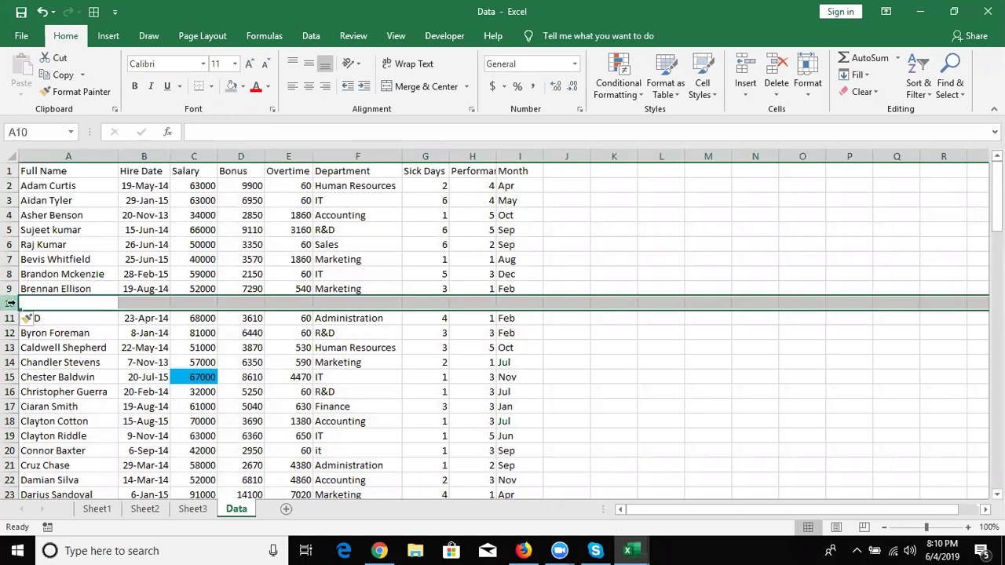
pyautogui.hotkey('ctrl', '-')
# Enter the letter 'a' in cells J4, K2 and L4
pyautogui.click(545, 219)
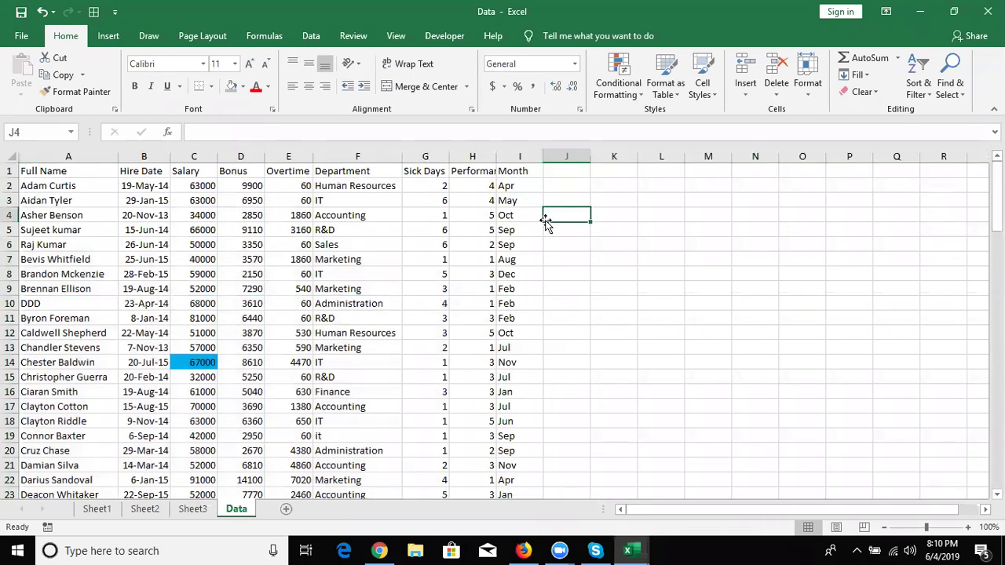
pyautogui.write('a')
pyautogui.doubleClick(614, 190)
pyautogui.write('a')
pyautogui.click(646, 218)
pyautogui.write('a')
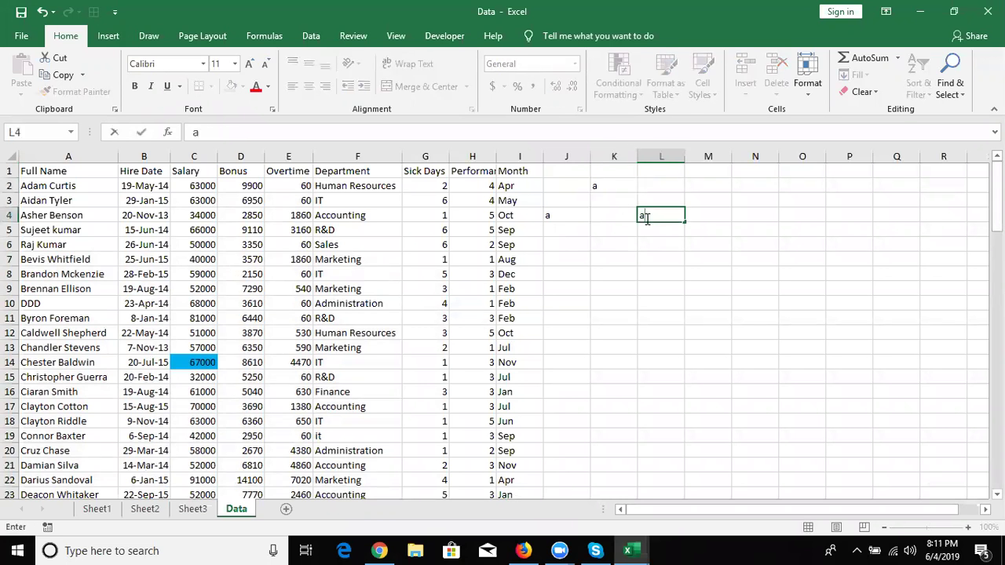
# Select the current region around E5 with Ctrl+A, which now reaches column L
pyautogui.click(303, 225)
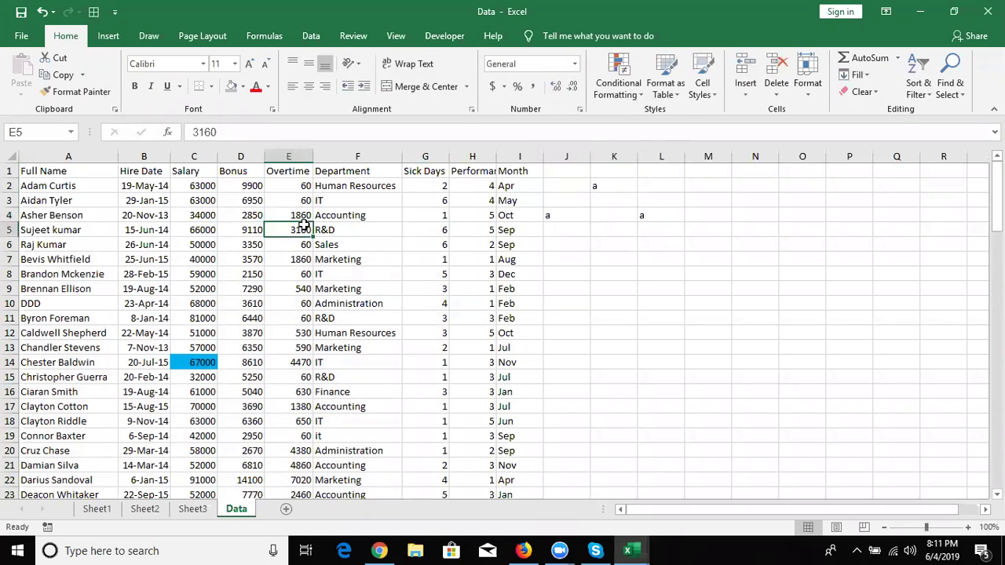
pyautogui.hotkey('ctrl', 'a')
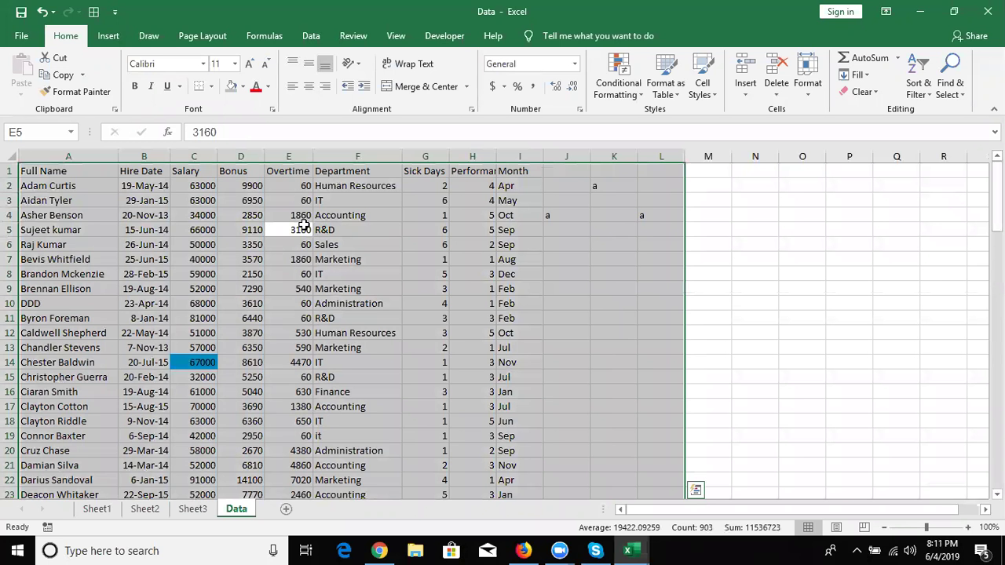
pyautogui.hotkey('ctrl', 'a')
# Jump with Ctrl+arrows to Month, the last record and the sheet bottom, then select headers A1:I1
pyautogui.click(344, 213)
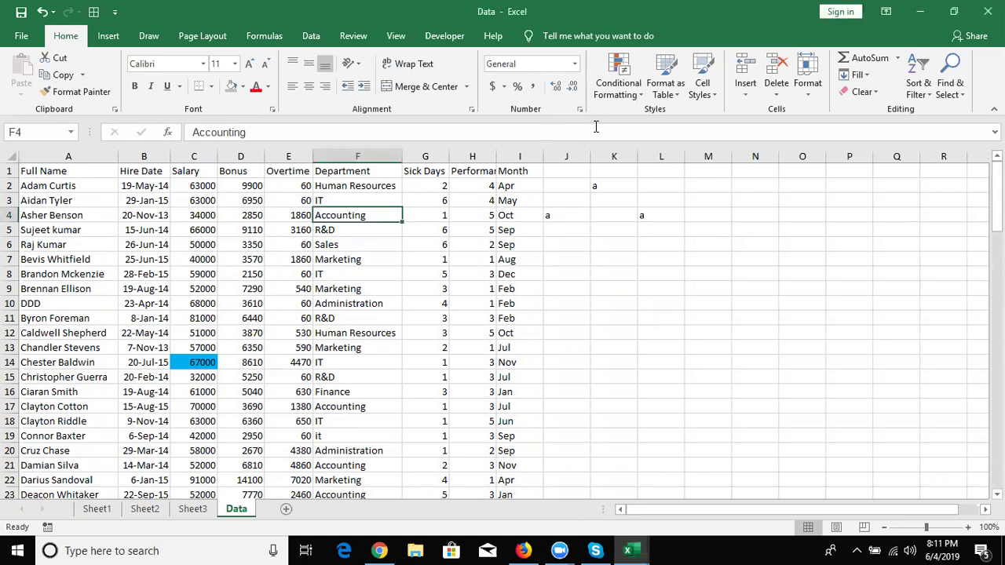
pyautogui.click(71, 173)
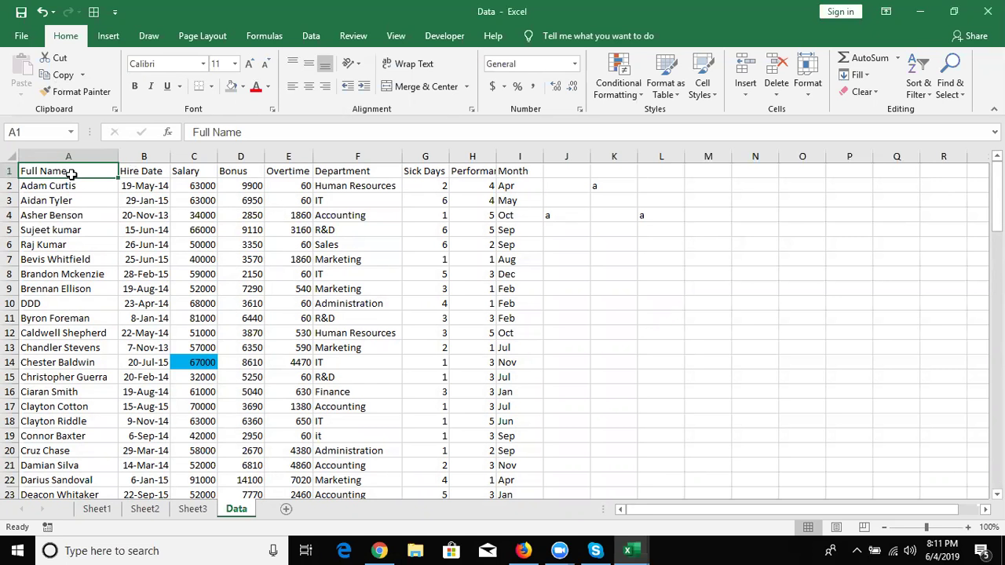
pyautogui.hotkey('ctrl', 'Right')
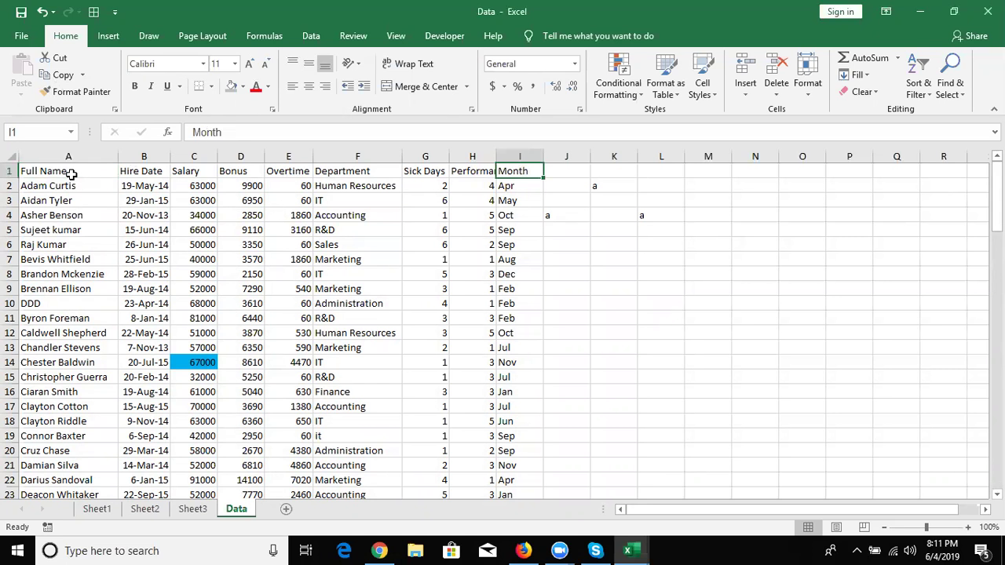
pyautogui.hotkey('ctrl', 'Down')
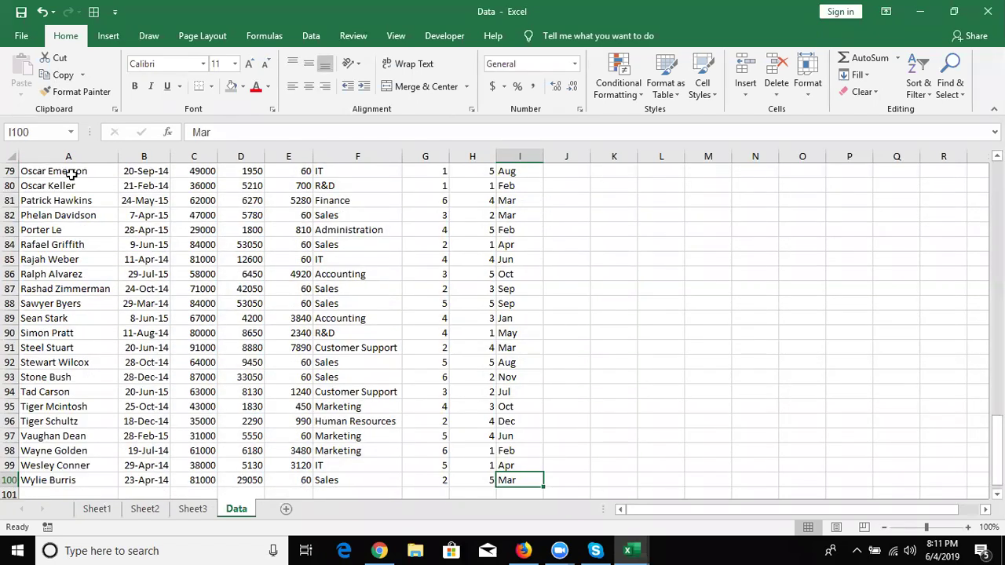
pyautogui.press('Down')
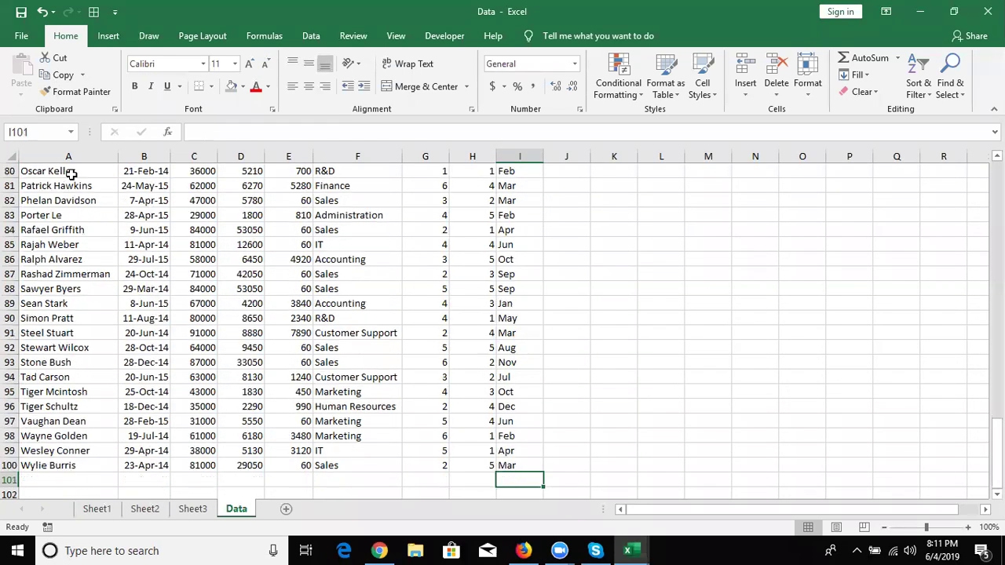
pyautogui.hotkey('ctrl', 'Down')
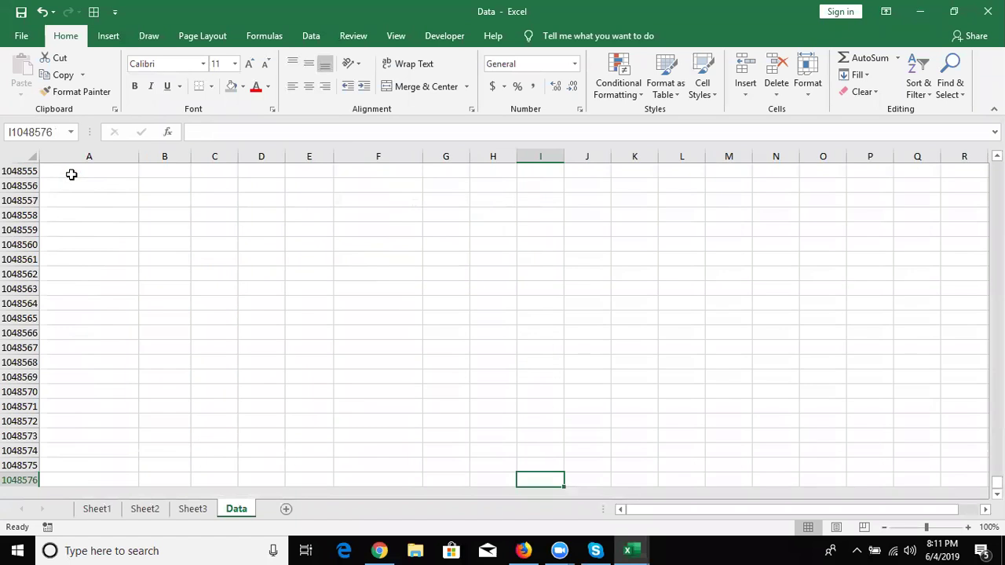
pyautogui.hotkey('ctrl', 'Up')
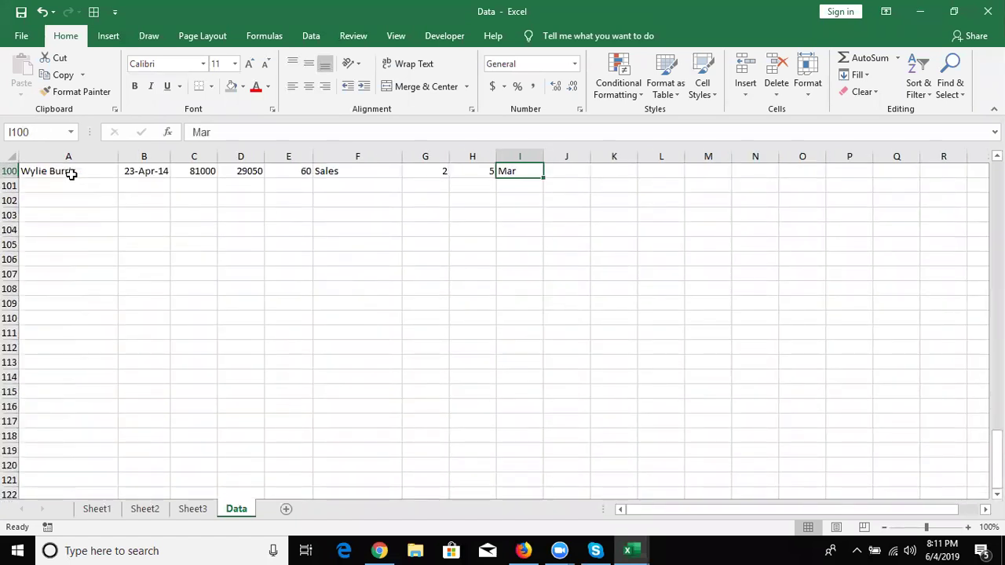
pyautogui.hotkey('ctrl', 'Up')
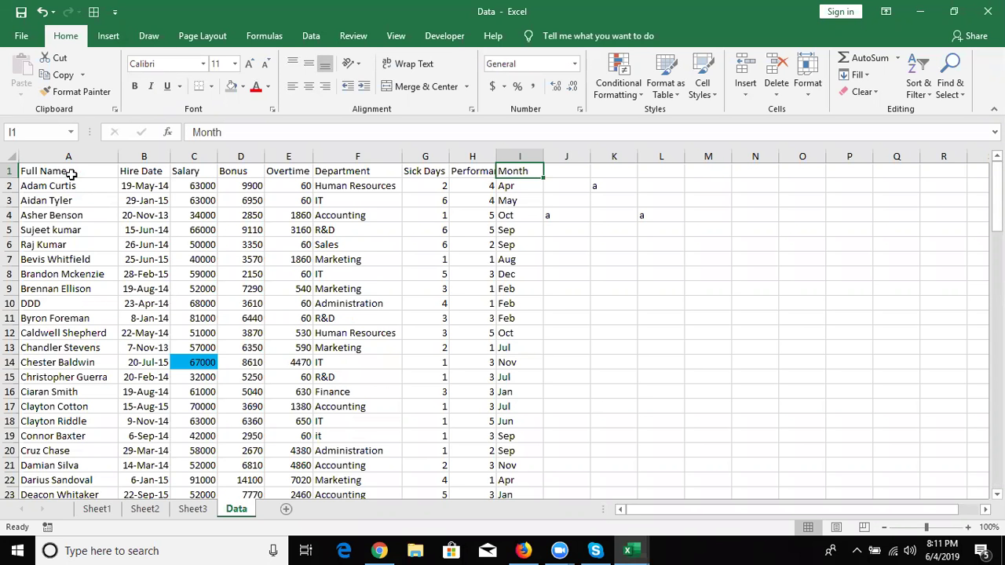
pyautogui.hotkey('ctrl', 'Left')
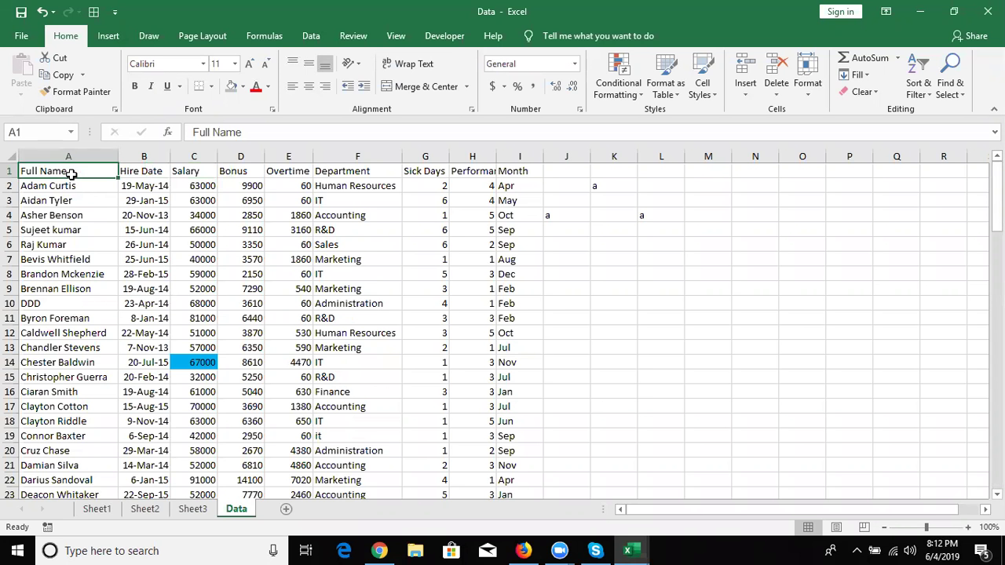
pyautogui.hotkey('ctrl', 'shift', 'Right')
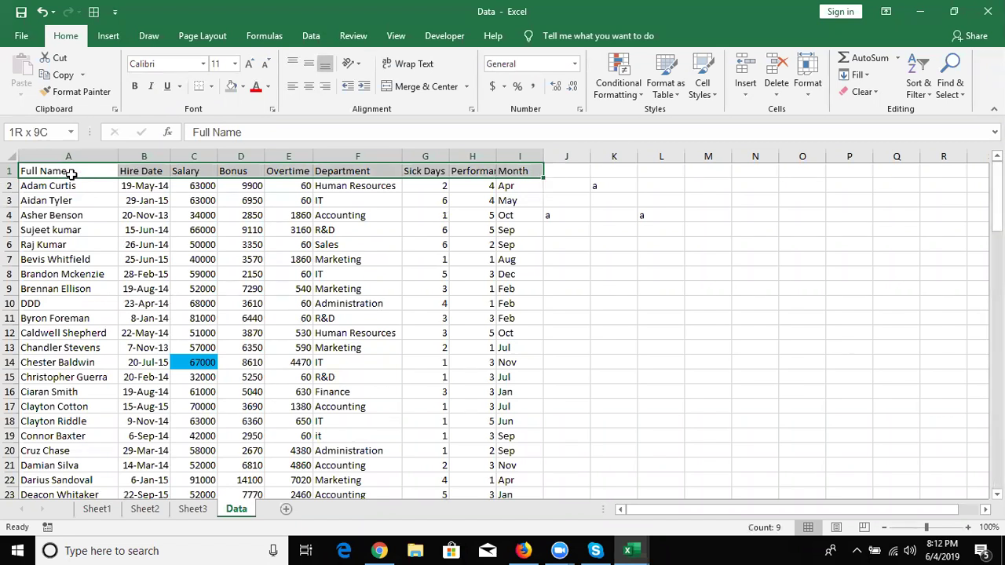
# Extend the header selection down to row 100, then reselect A1:I100 starting from A1
pyautogui.hotkey('ctrl', 'shift', 'Down')
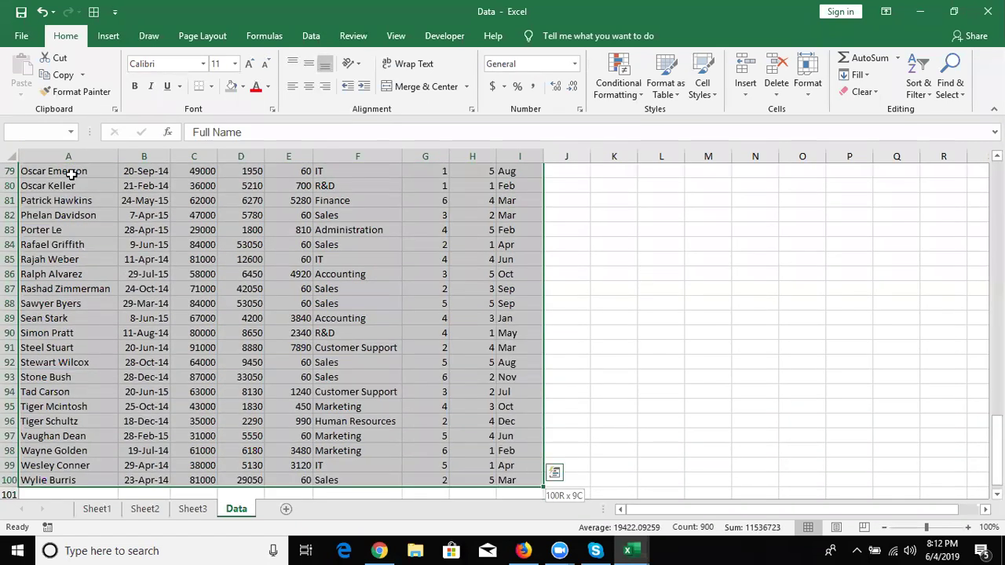
pyautogui.hotkey('ctrl', 'Home')
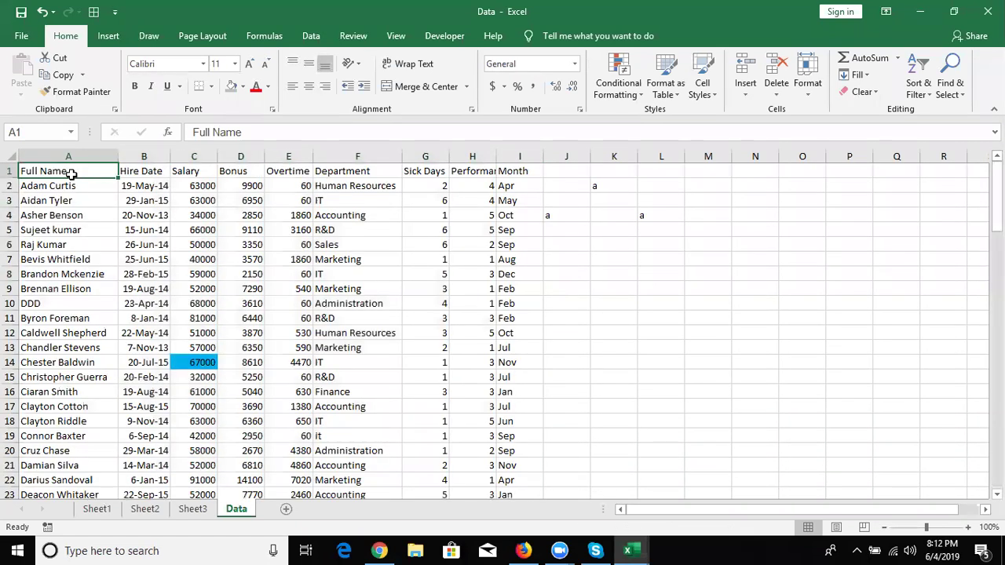
pyautogui.hotkey('ctrl', 'shift', 'Right')
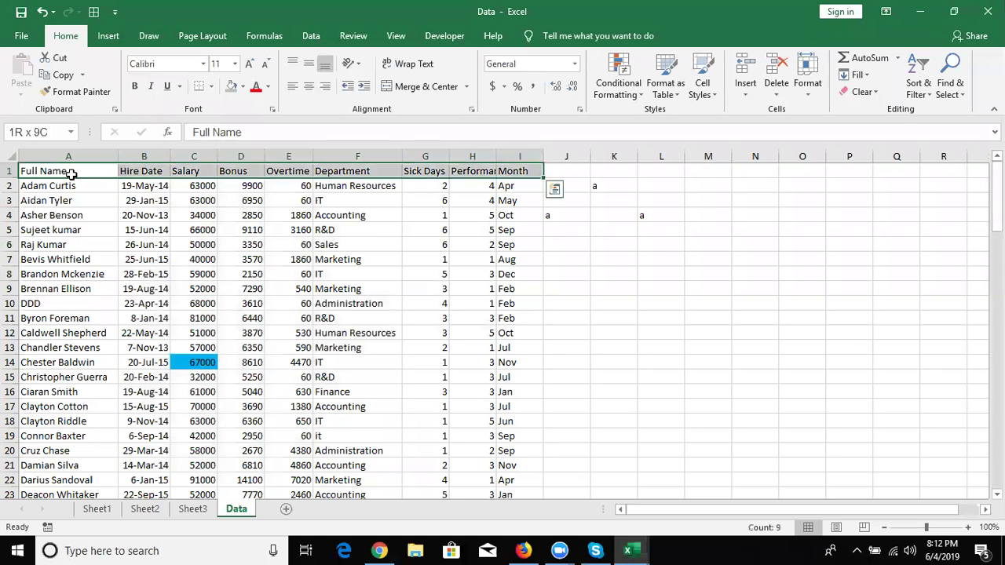
pyautogui.hotkey('ctrl', 'shift', 'Down')
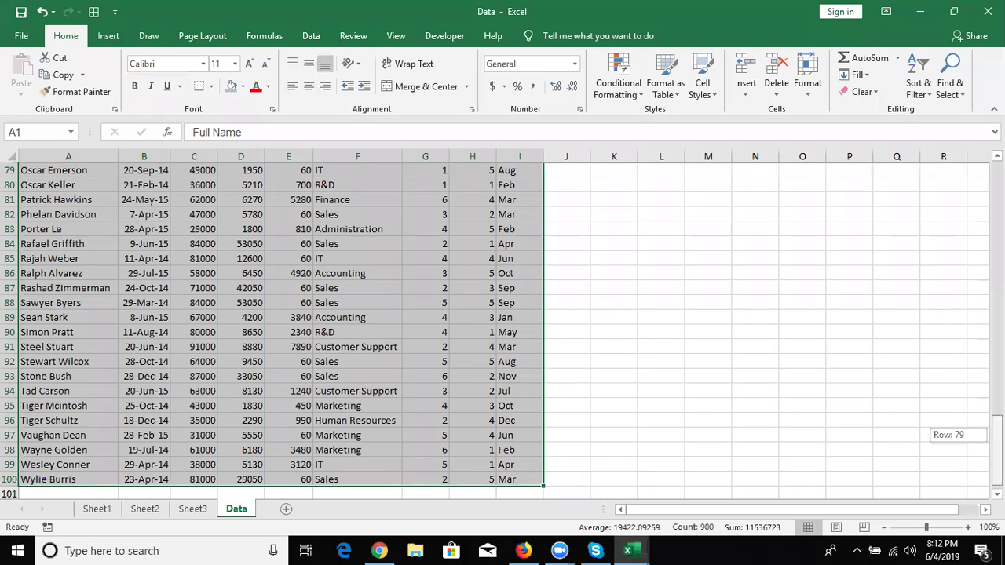
pyautogui.moveTo(997, 440); pyautogui.dragTo(997, 196)
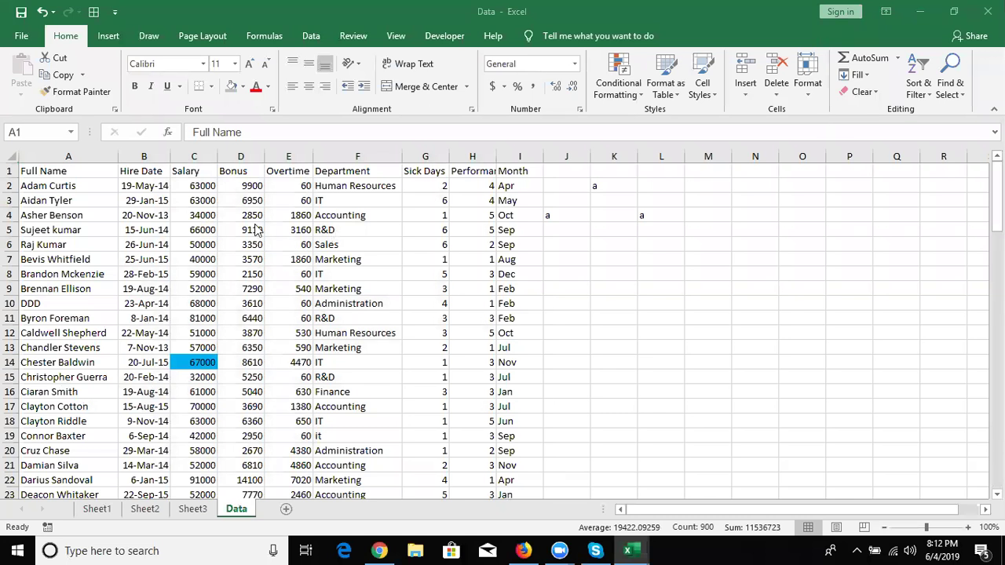
# Ctrl-select the scattered cells A2, C2, E2, G2, I4, G5 and F5
pyautogui.hotkey('ctrl', 'a')
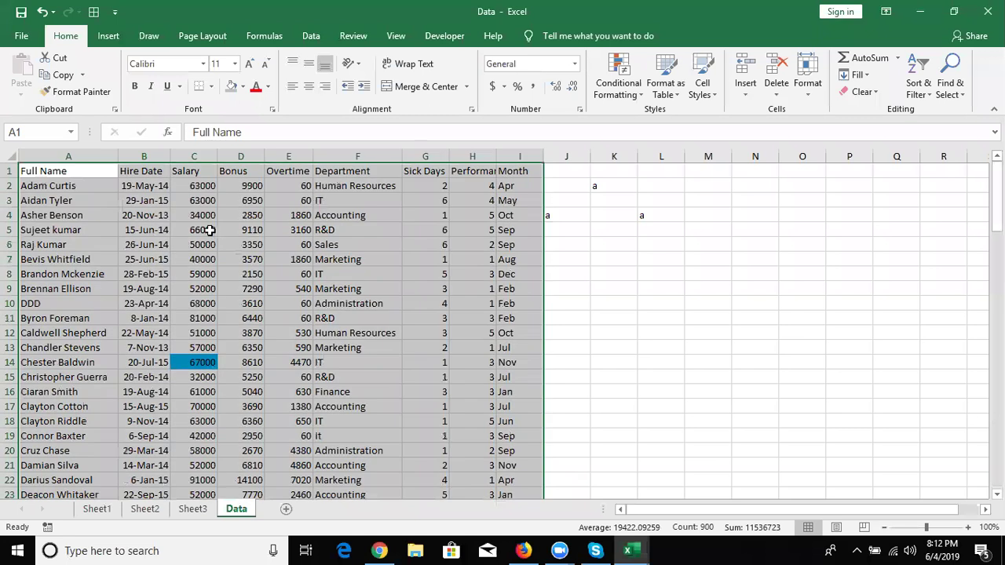
pyautogui.click(209, 229)
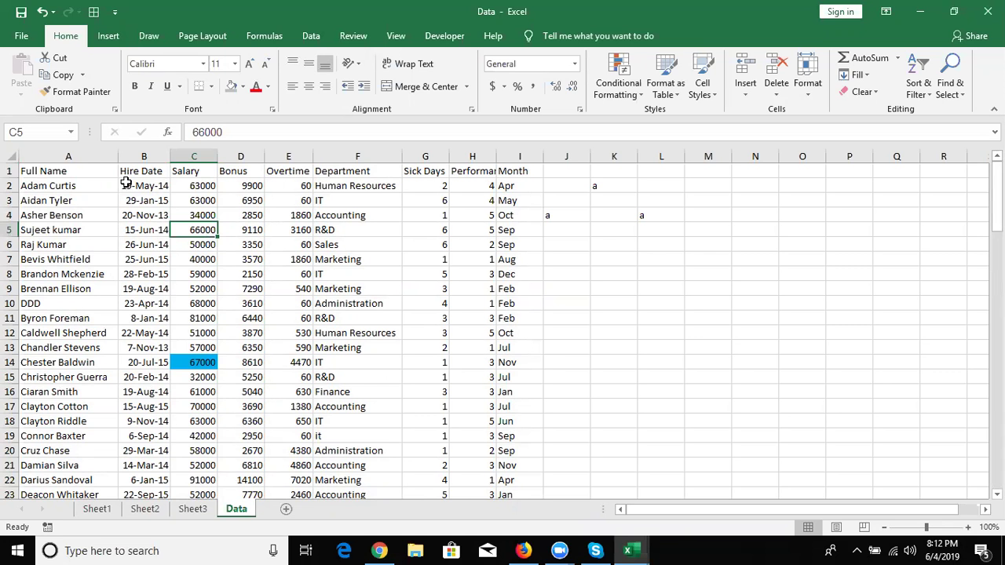
pyautogui.click(107, 186)
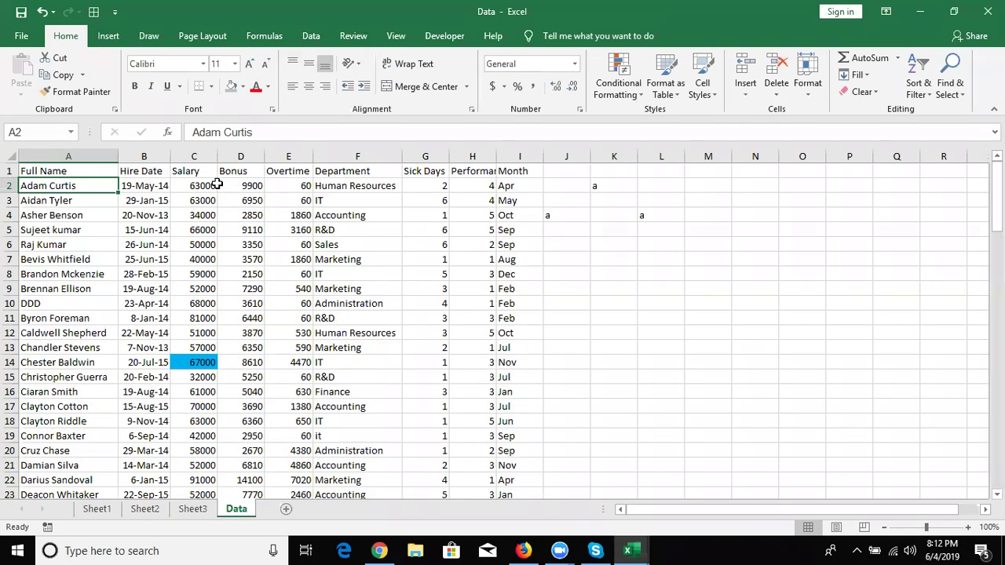
pyautogui.keyDown('ctrl'); pyautogui.click(217, 186); pyautogui.keyUp('ctrl')
pyautogui.keyDown('ctrl'); pyautogui.click(308, 188); pyautogui.keyUp('ctrl')
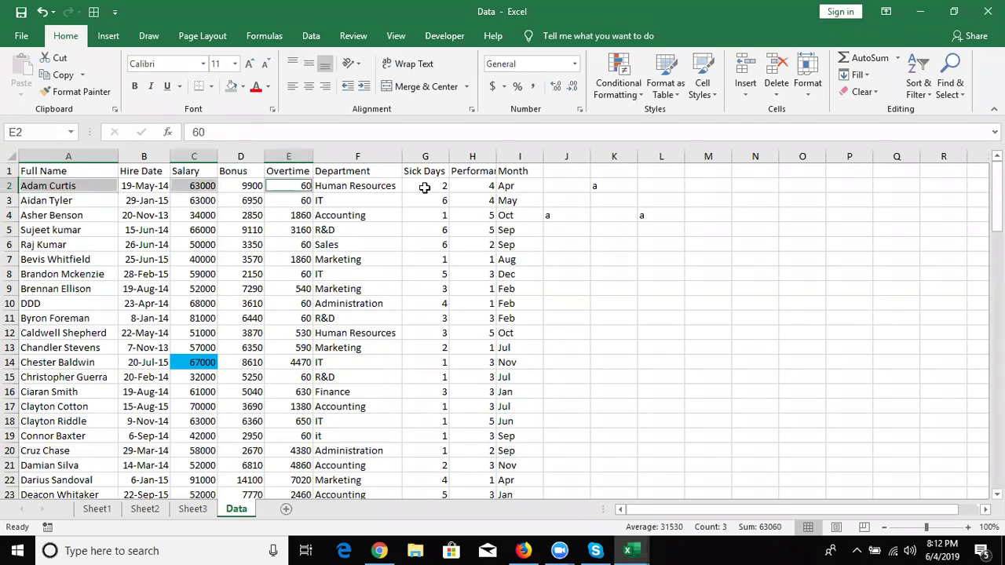
pyautogui.keyDown('ctrl'); pyautogui.click(424, 186); pyautogui.keyUp('ctrl')
pyautogui.keyDown('ctrl'); pyautogui.click(502, 218); pyautogui.keyUp('ctrl')
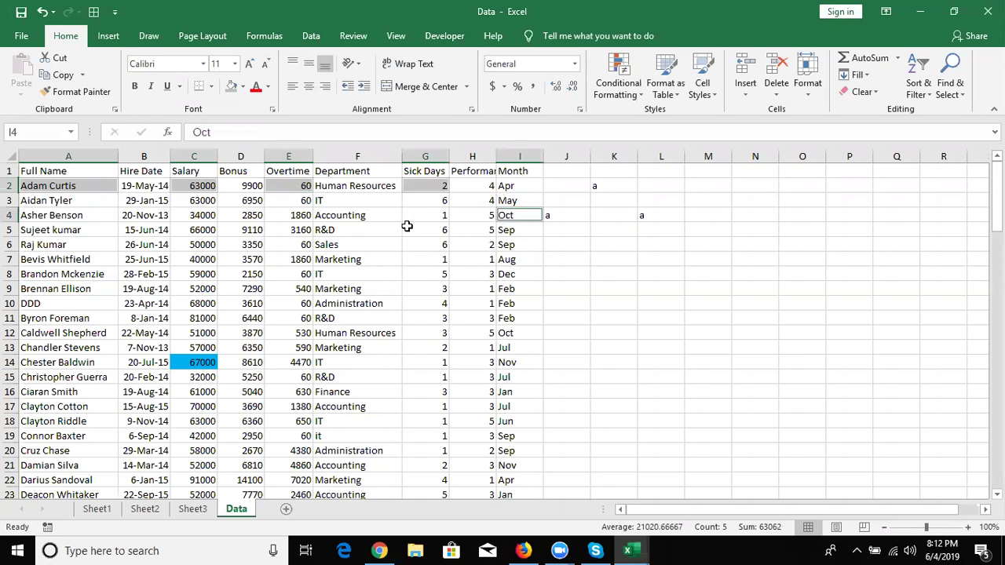
pyautogui.keyDown('ctrl'); pyautogui.click(406, 228); pyautogui.keyUp('ctrl')
pyautogui.keyDown('ctrl'); pyautogui.click(369, 227); pyautogui.keyUp('ctrl')
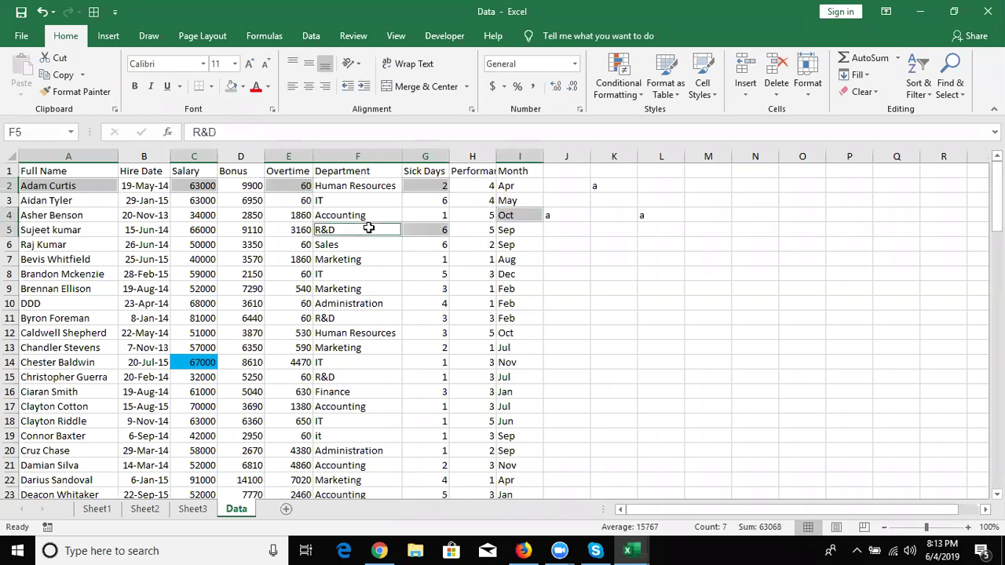
# Fill the selected cells grey, then undo the shading
pyautogui.click(232, 88)
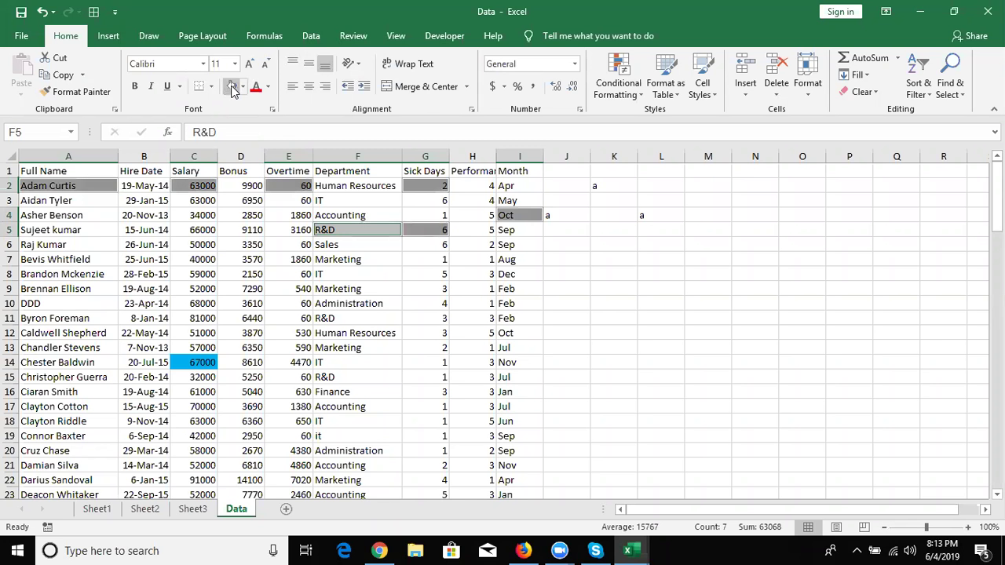
pyautogui.click(320, 364)
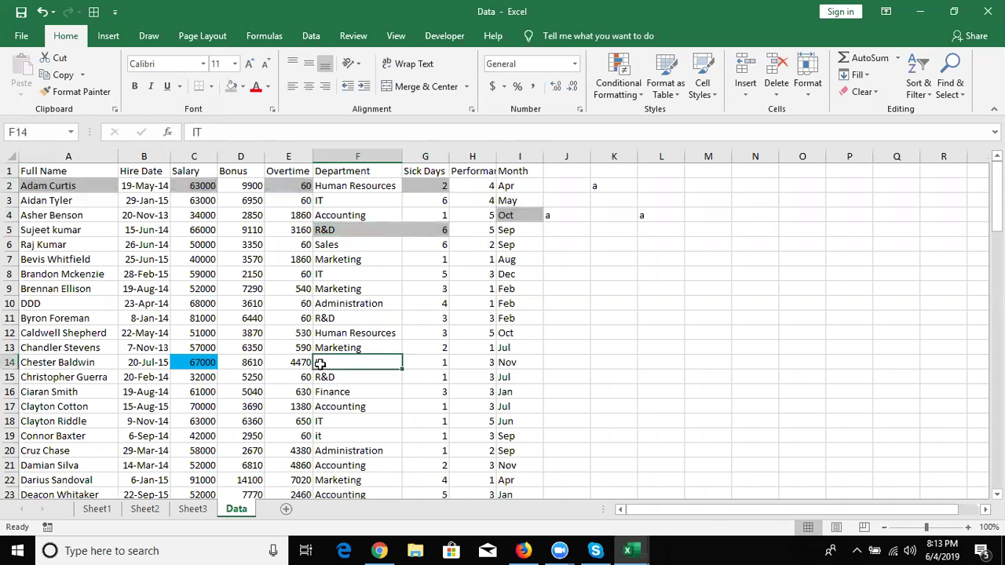
pyautogui.hotkey('ctrl', 'z')
pyautogui.hotkey('ctrl', 'z')
pyautogui.hotkey('ctrl', 'z')
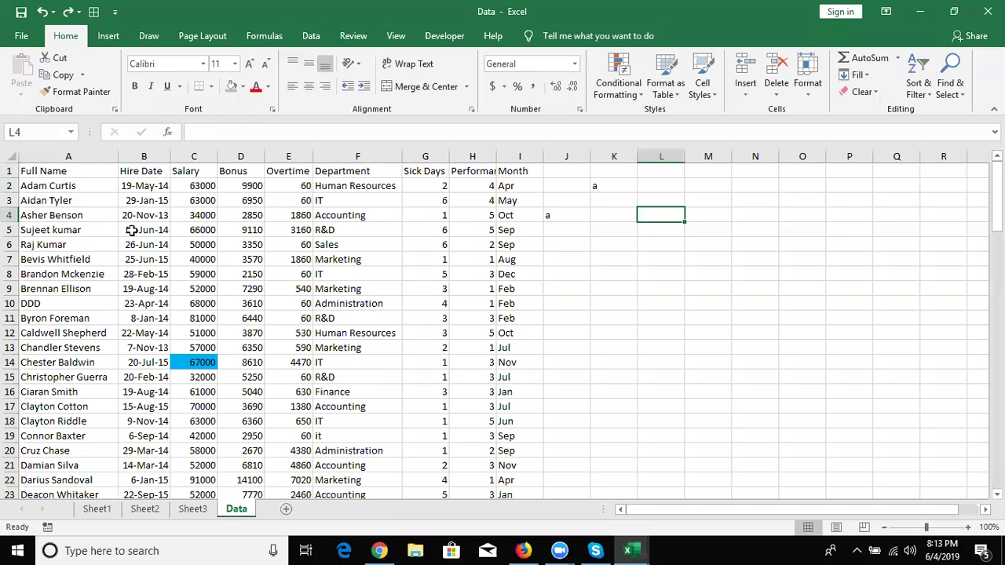
pyautogui.click(36, 185)
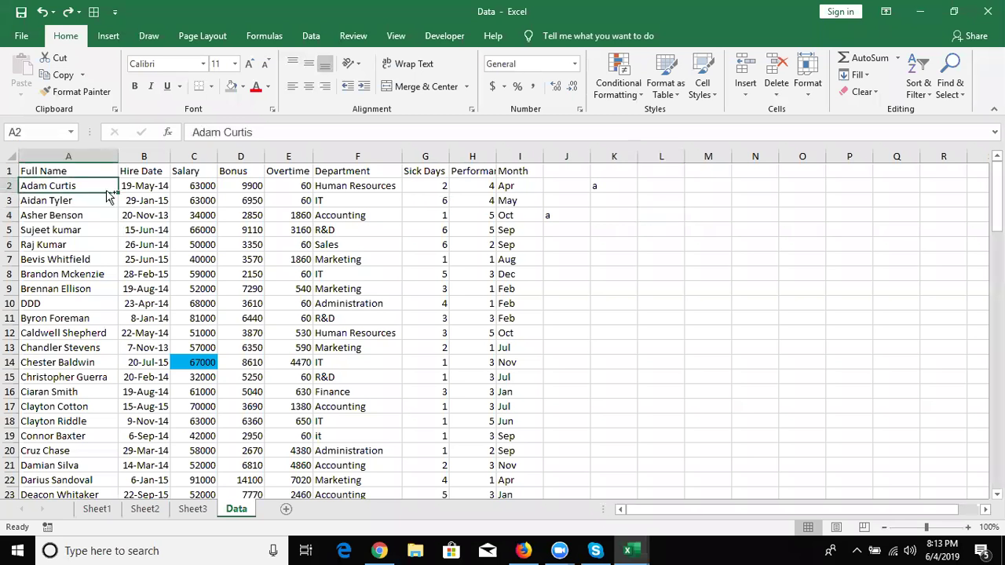
pyautogui.keyDown('ctrl'); pyautogui.click(197, 182); pyautogui.keyUp('ctrl')
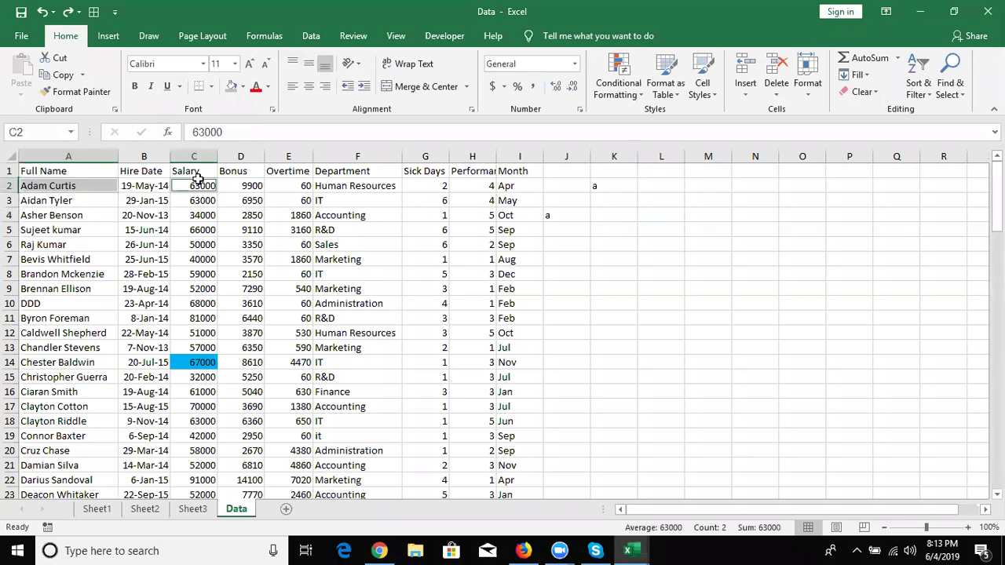
pyautogui.keyDown('ctrl'); pyautogui.click(349, 185); pyautogui.keyUp('ctrl')
pyautogui.keyDown('ctrl'); pyautogui.click(512, 186); pyautogui.keyUp('ctrl')
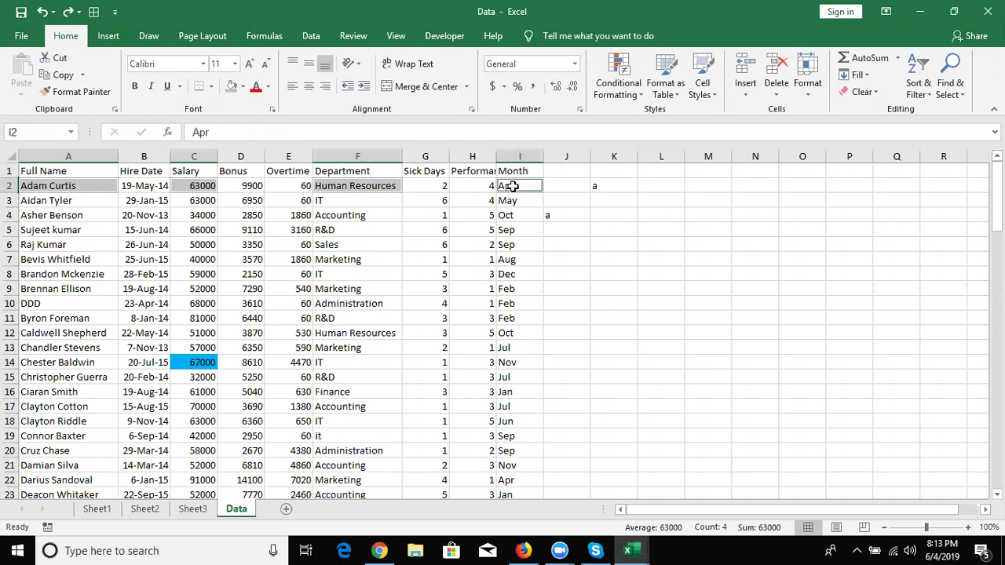
pyautogui.hotkey('ctrl', 'c')
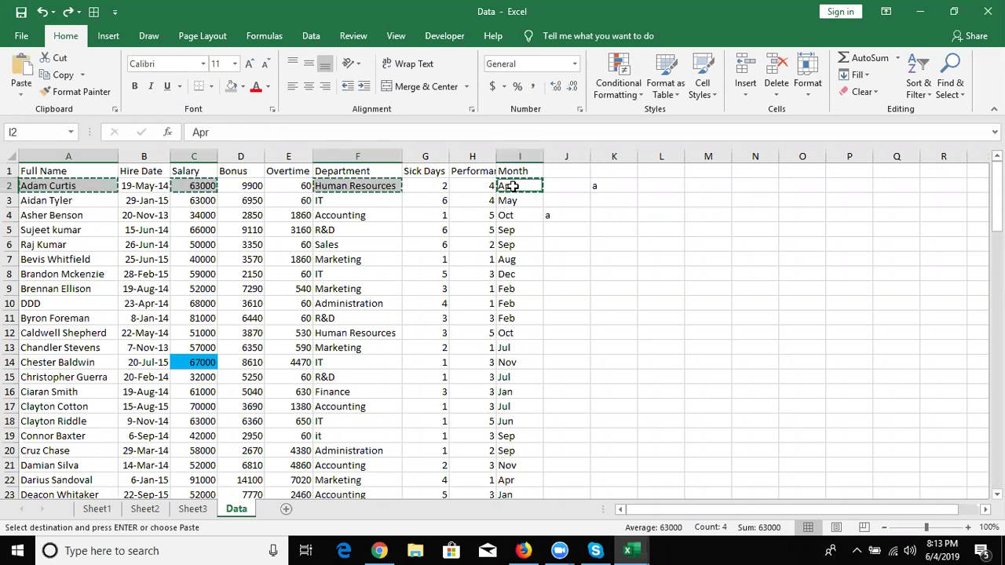
pyautogui.keyDown('ctrl'); pyautogui.click(86, 213); pyautogui.keyUp('ctrl')
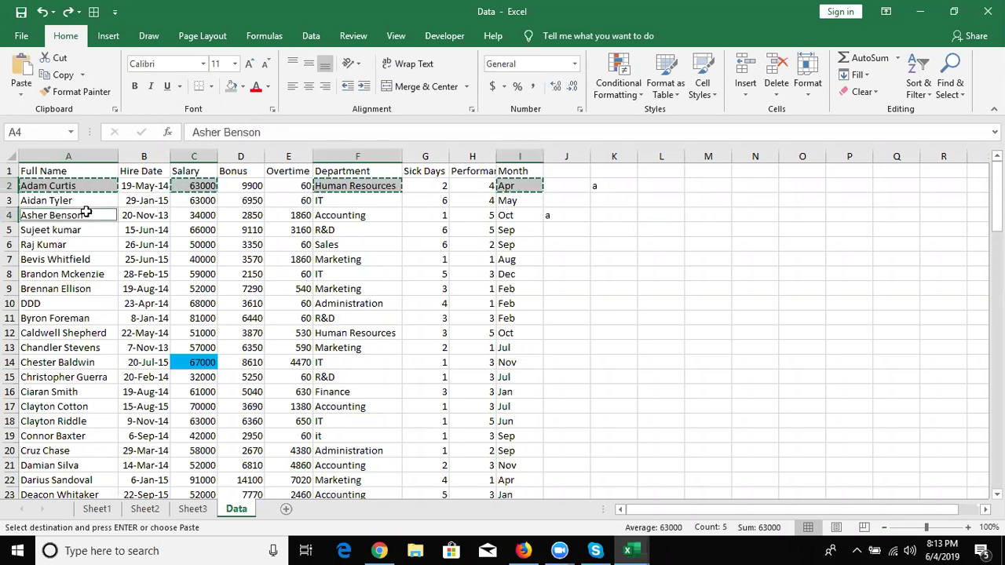
pyautogui.keyDown('ctrl'); pyautogui.click(207, 214); pyautogui.keyUp('ctrl')
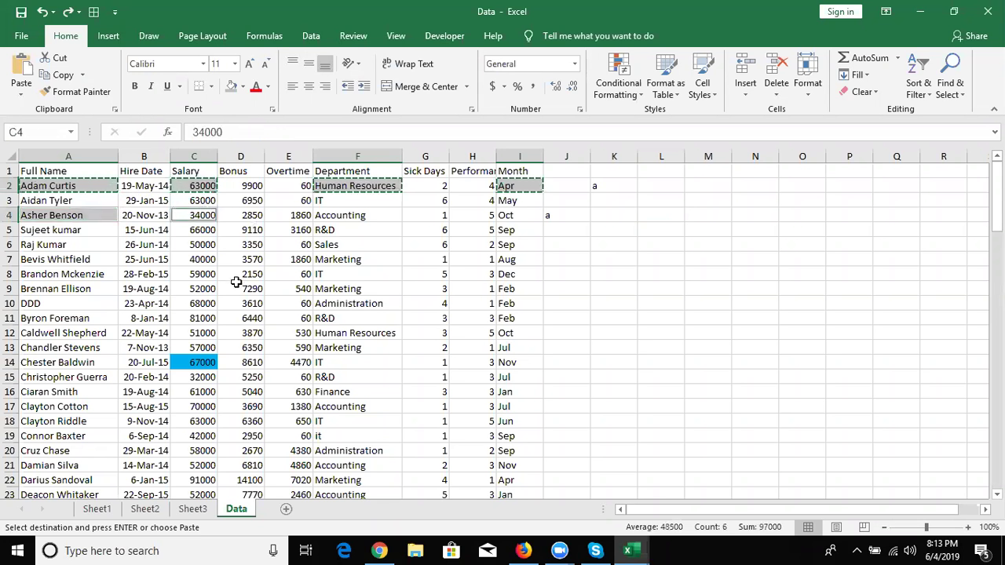
pyautogui.hotkey('ctrl', 'v')
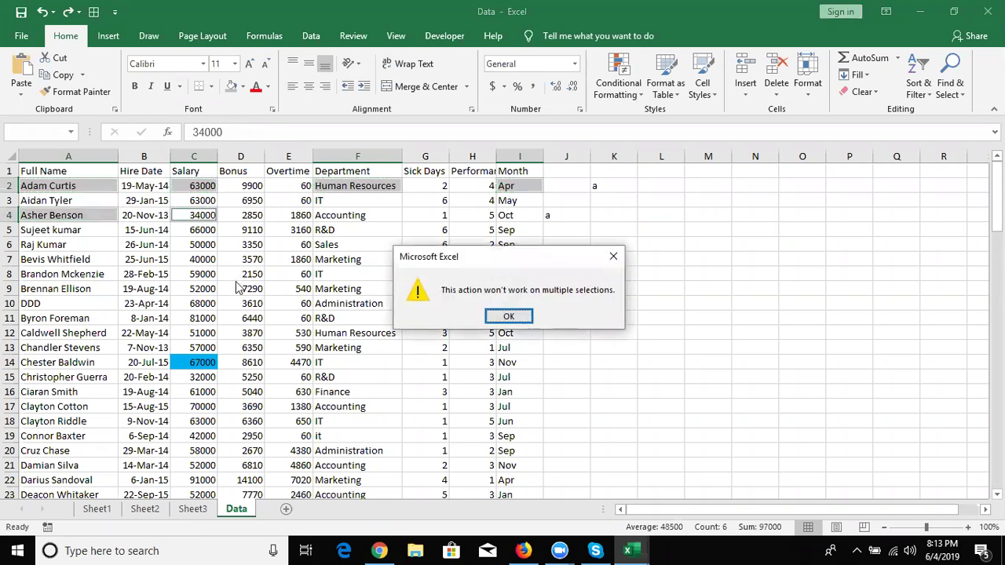
pyautogui.press('Return')
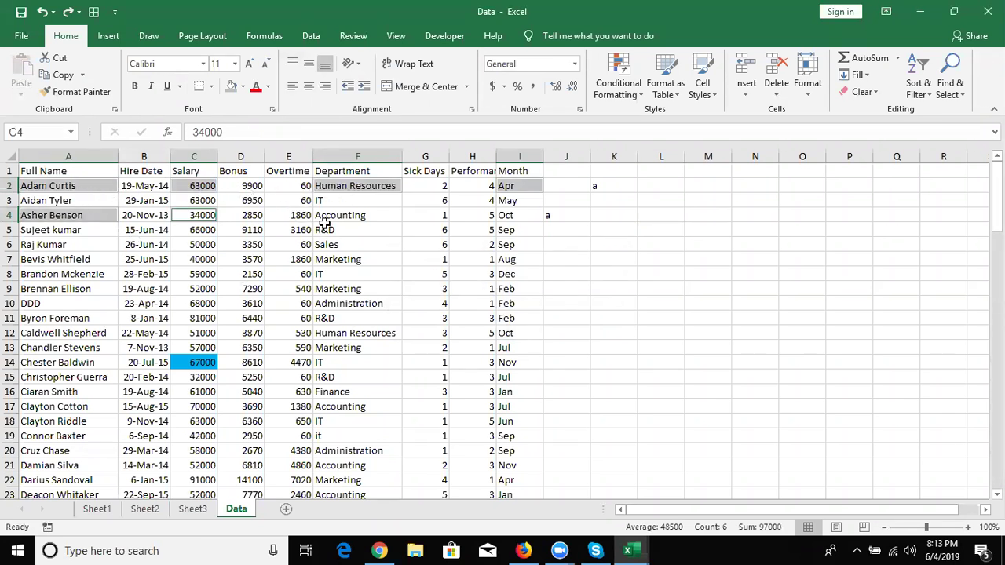
pyautogui.keyDown('ctrl'); pyautogui.click(344, 247); pyautogui.keyUp('ctrl')
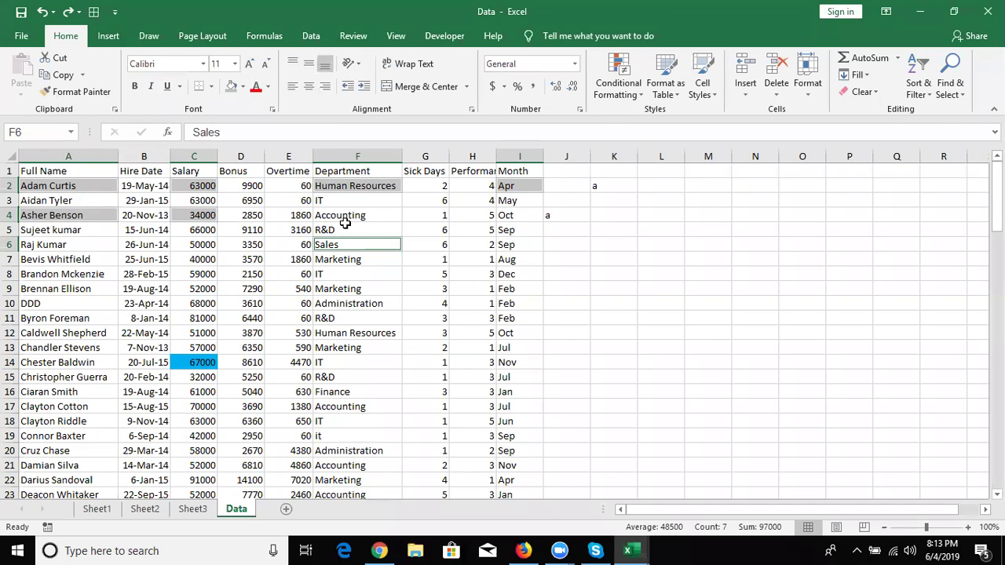
pyautogui.keyDown('ctrl'); pyautogui.click(347, 219); pyautogui.keyUp('ctrl')
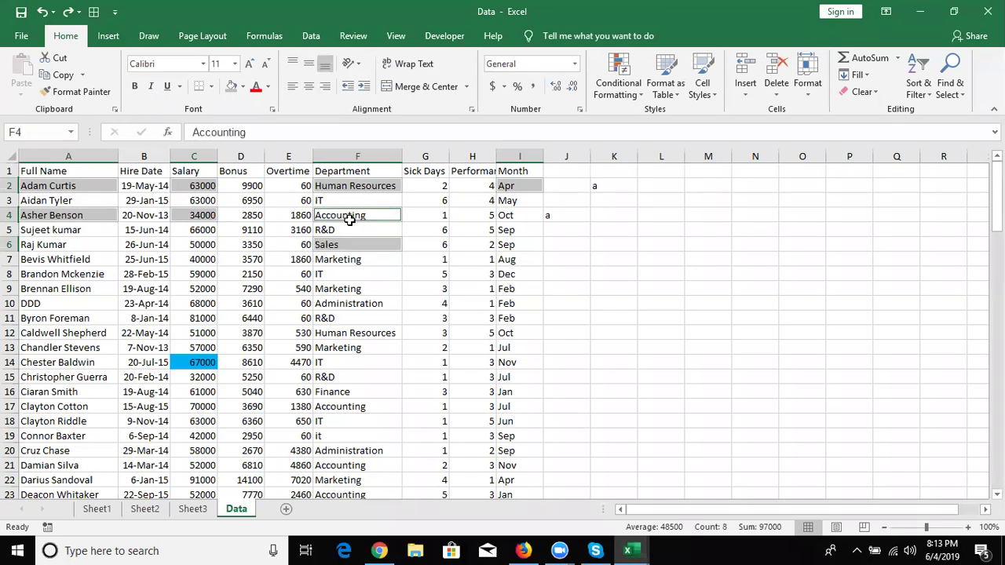
pyautogui.click(481, 259)
pyautogui.click(61, 185)
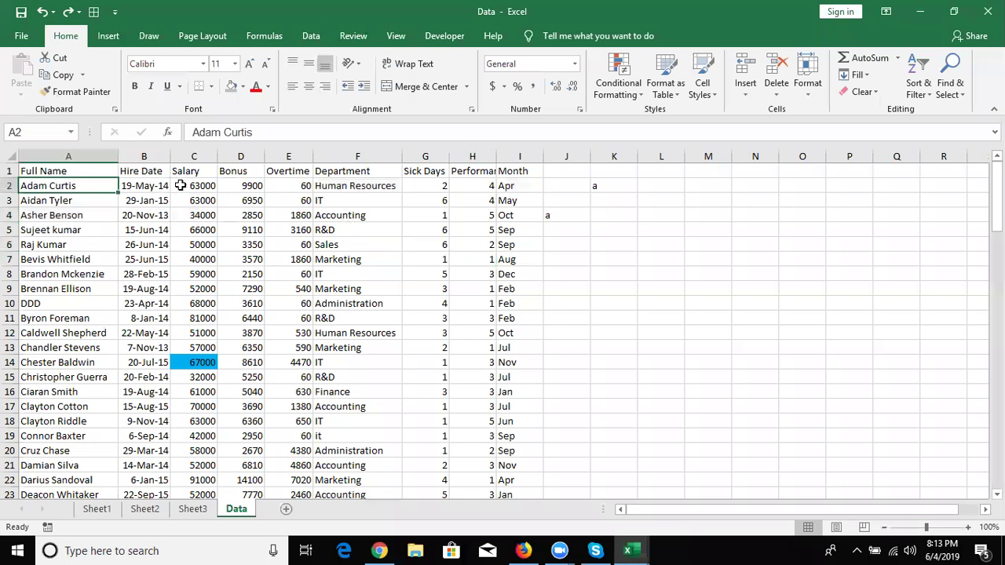
pyautogui.keyDown('ctrl'); pyautogui.click(194, 185); pyautogui.keyUp('ctrl')
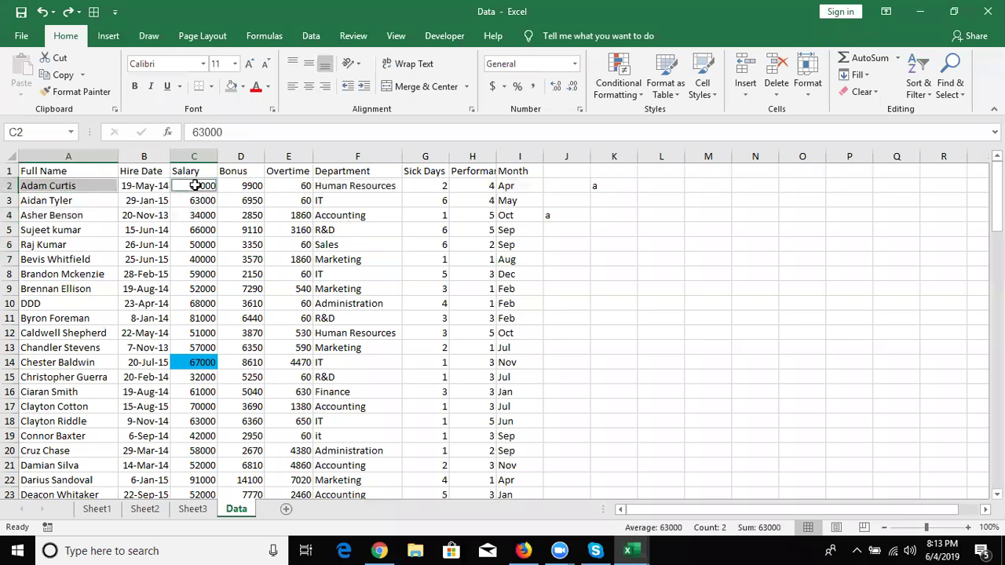
pyautogui.keyDown('ctrl'); pyautogui.click(45, 214); pyautogui.keyUp('ctrl')
pyautogui.keyDown('ctrl'); pyautogui.click(202, 215); pyautogui.keyUp('ctrl')
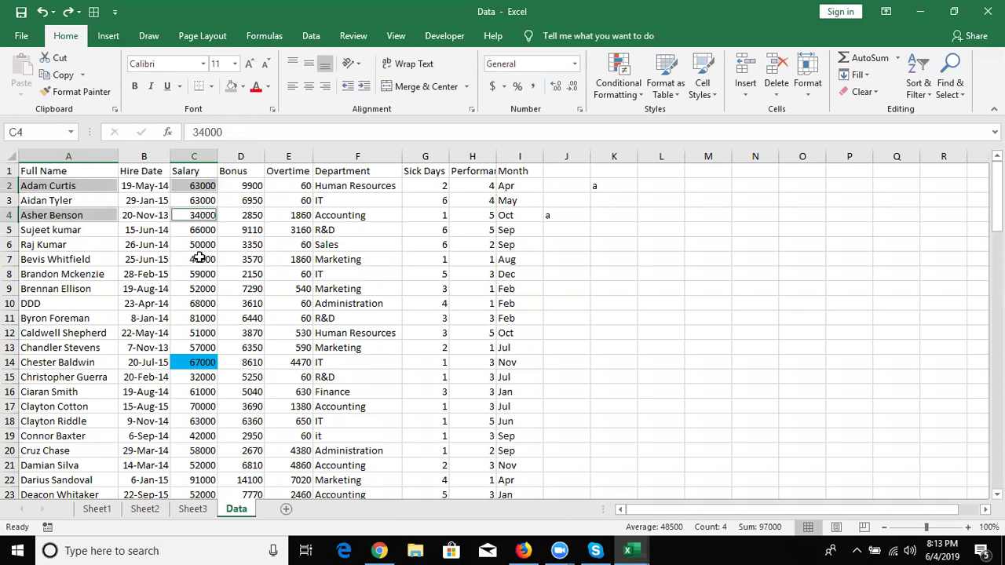
pyautogui.hotkey('ctrl', 'c')
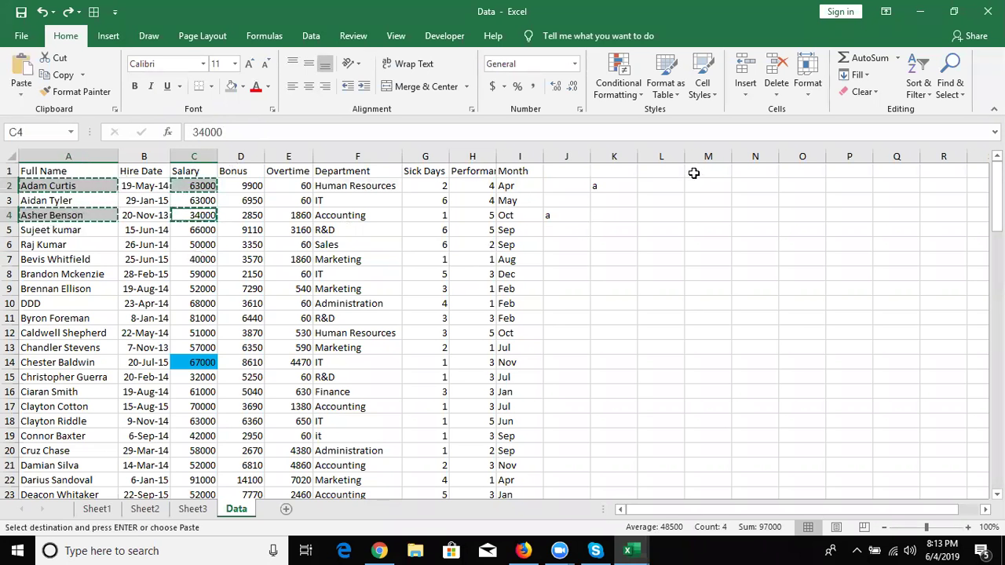
pyautogui.click(694, 173)
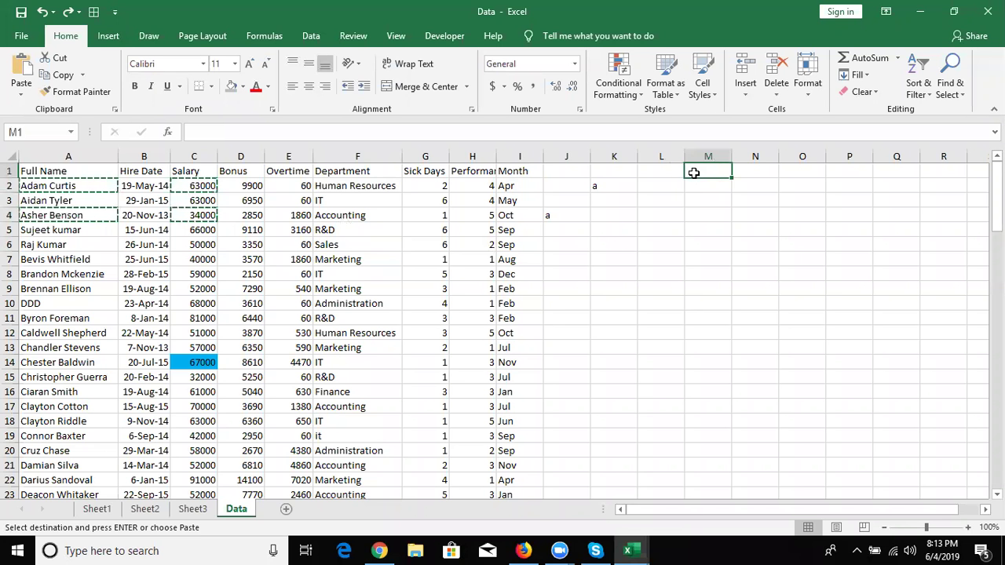
pyautogui.hotkey('ctrl', 'v')
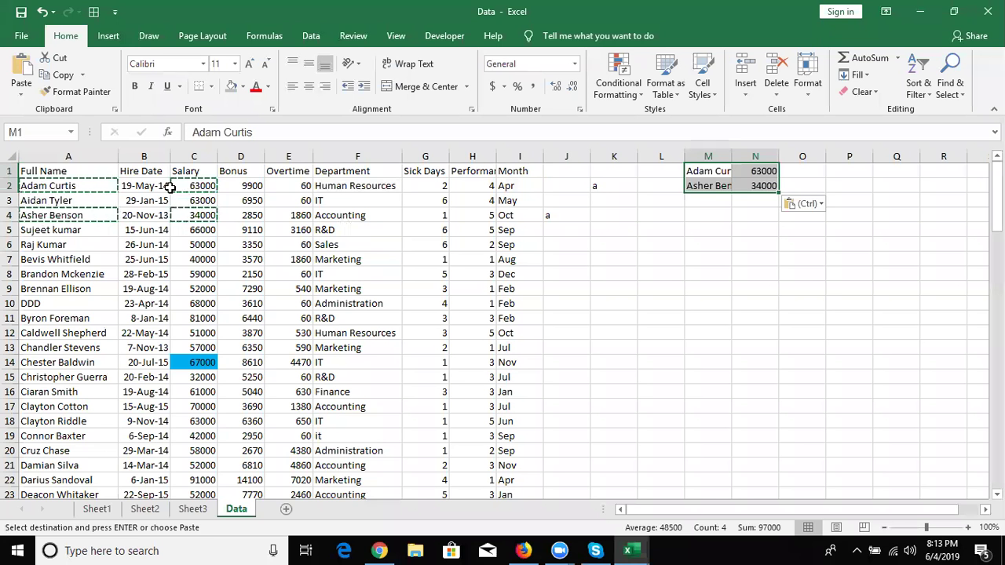
pyautogui.press('Delete')
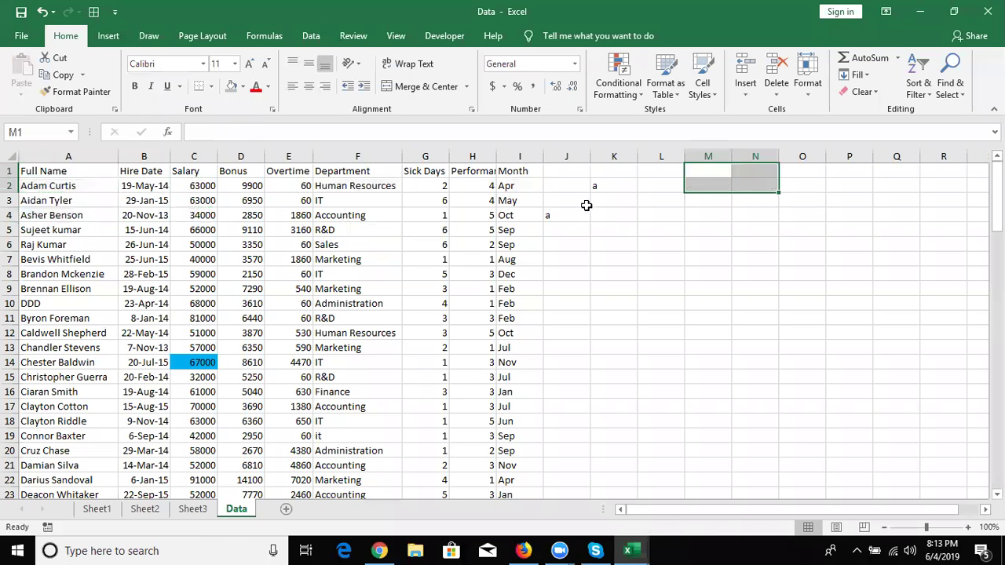
pyautogui.click(455, 289)
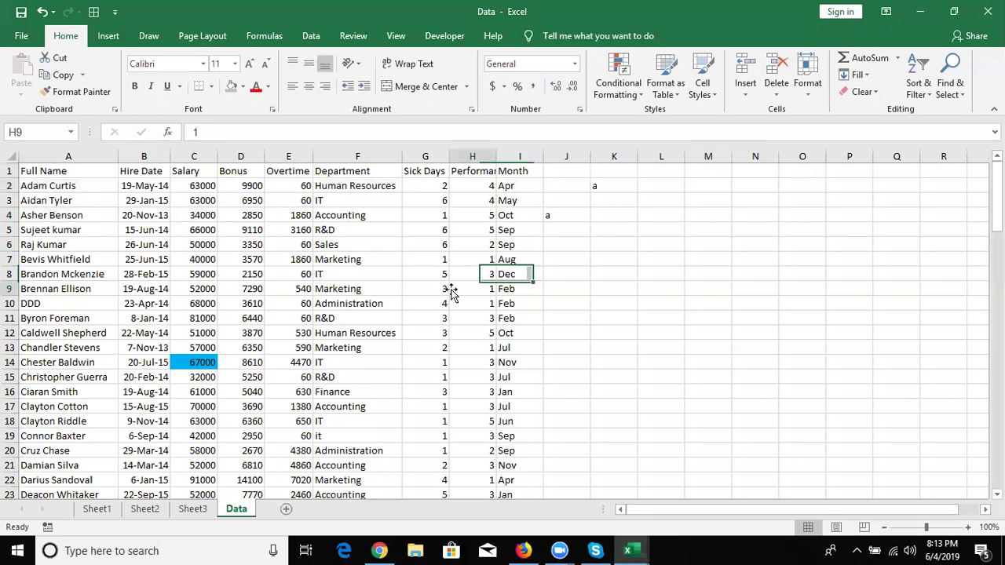
pyautogui.click(184, 242)
pyautogui.click(61, 201)
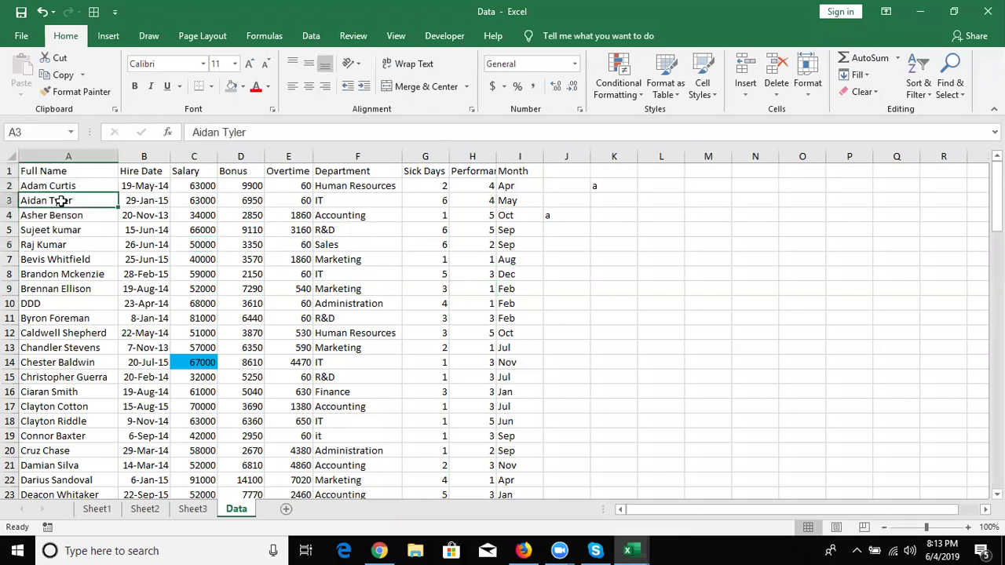
pyautogui.moveTo(149, 200); pyautogui.dragTo(298, 200)
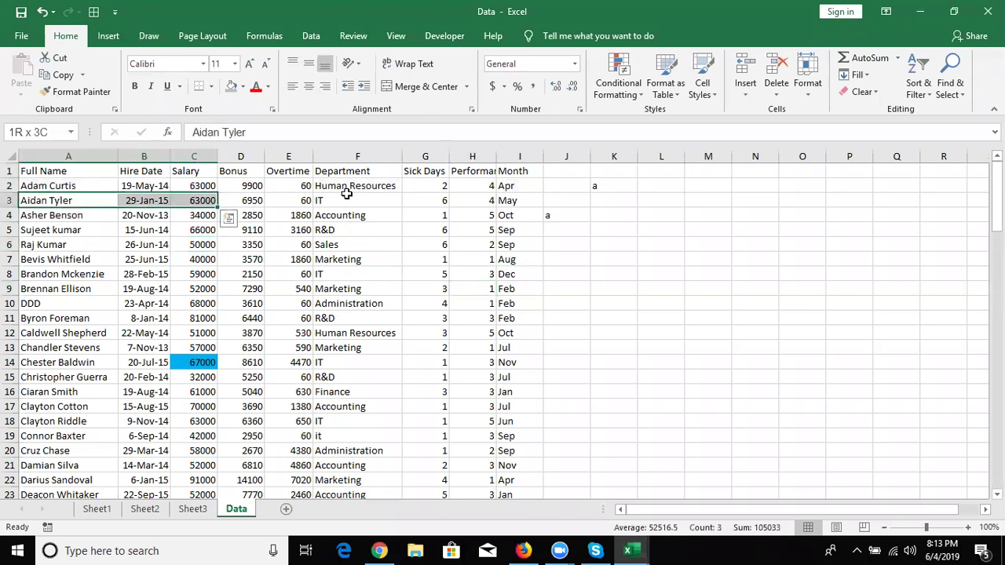
pyautogui.click(348, 198)
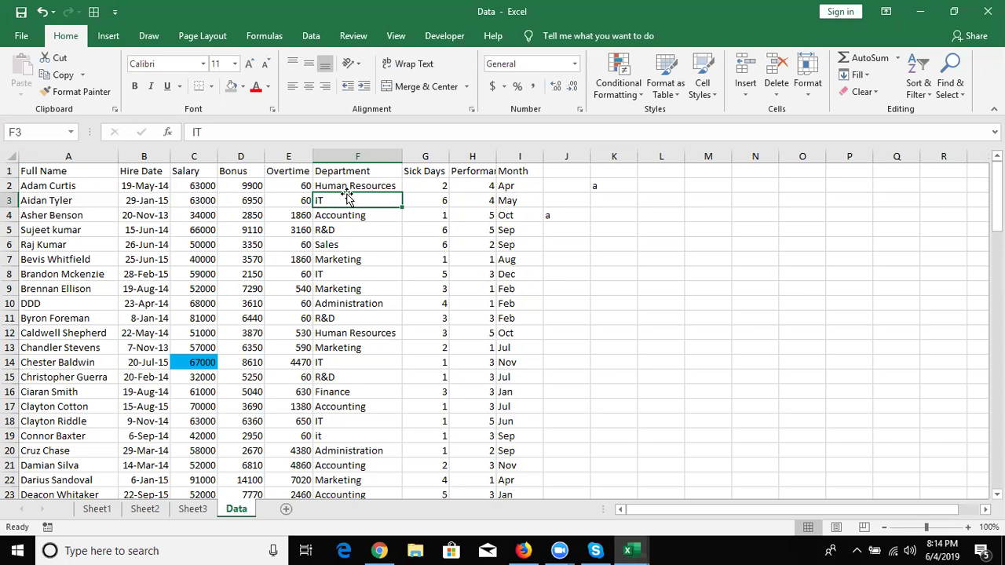
pyautogui.click(107, 189)
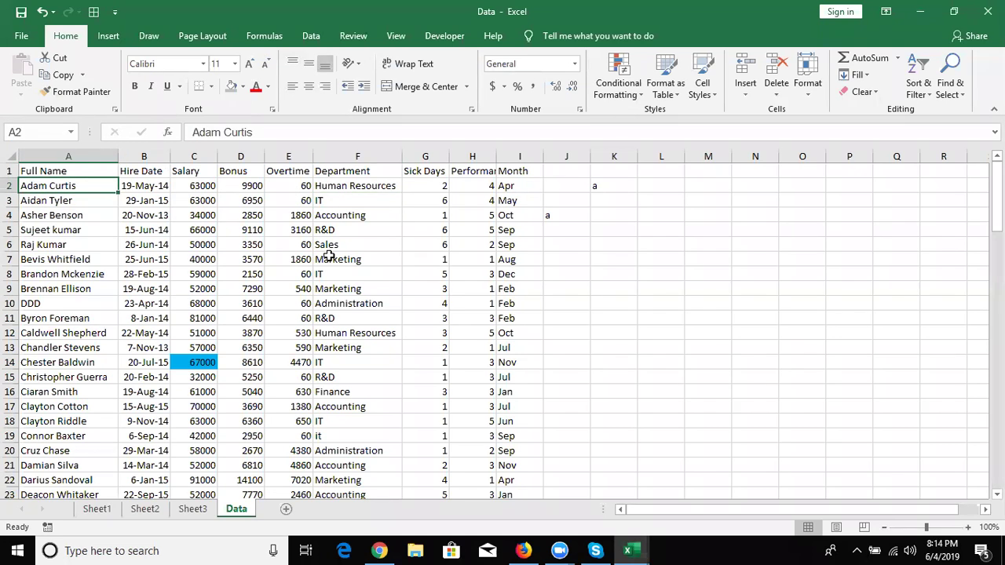
pyautogui.click(248, 303)
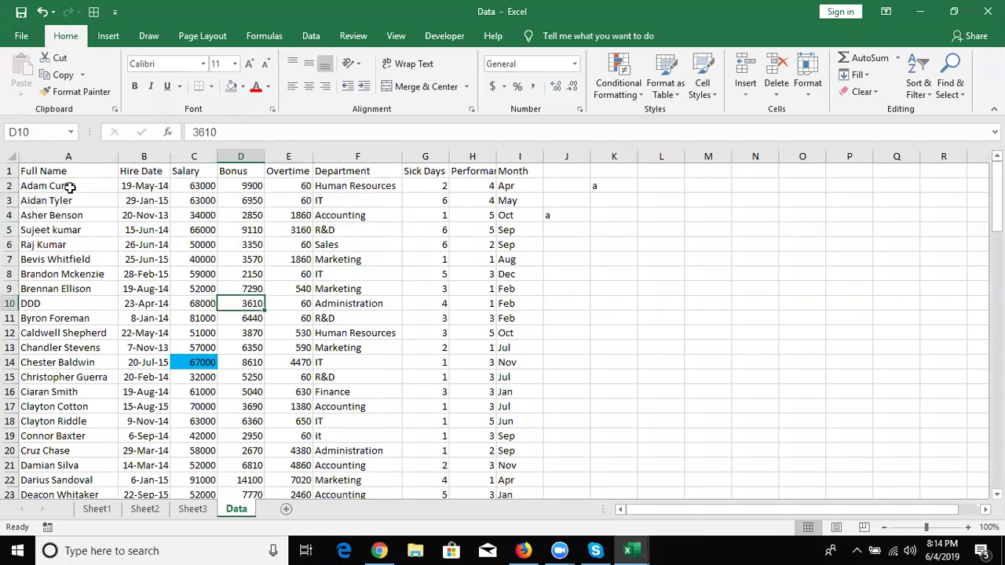
pyautogui.moveTo(70, 187); pyautogui.dragTo(444, 250)
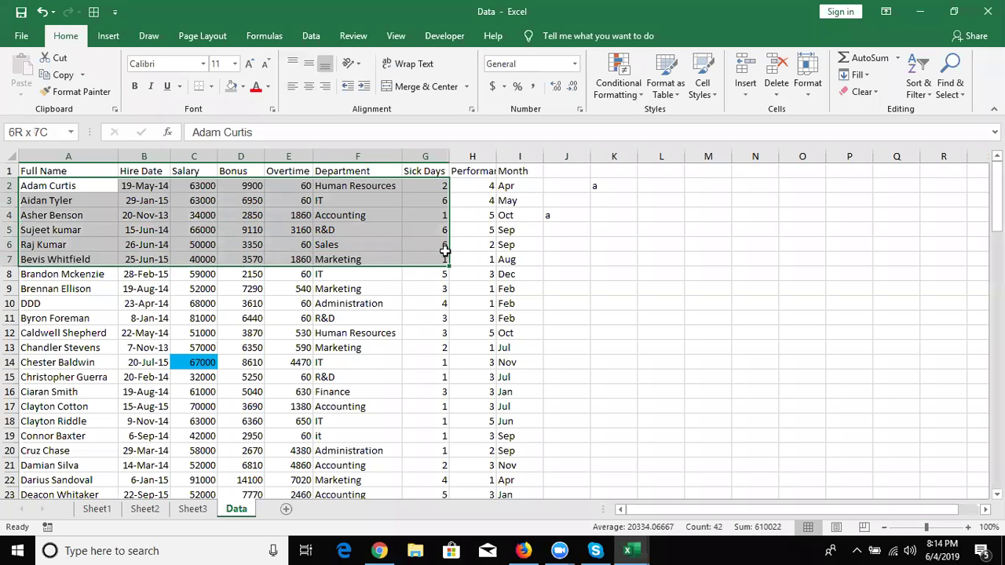
pyautogui.click(231, 88)
pyautogui.hotkey('ctrl', 'z')
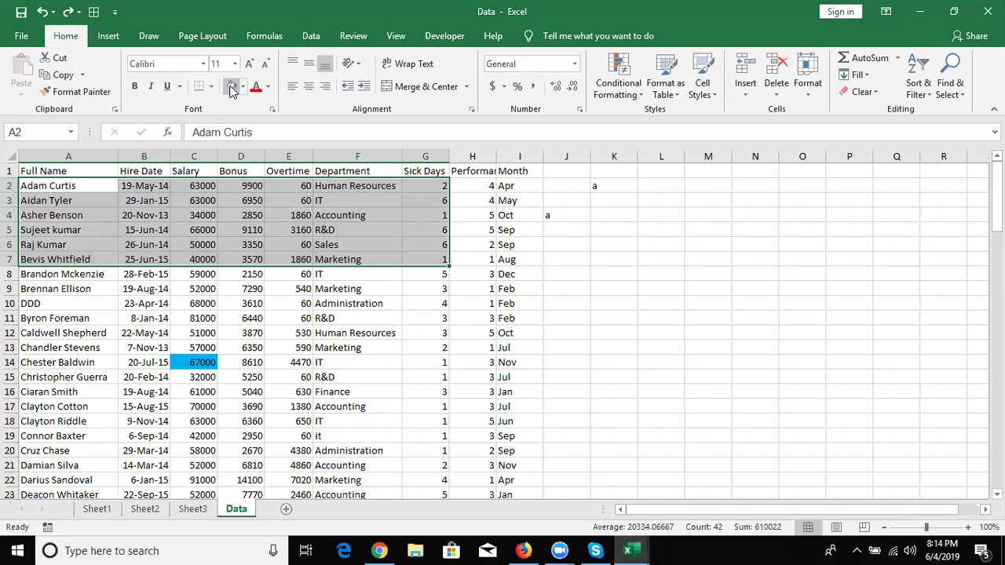
pyautogui.hotkey('ctrl', 'Home')
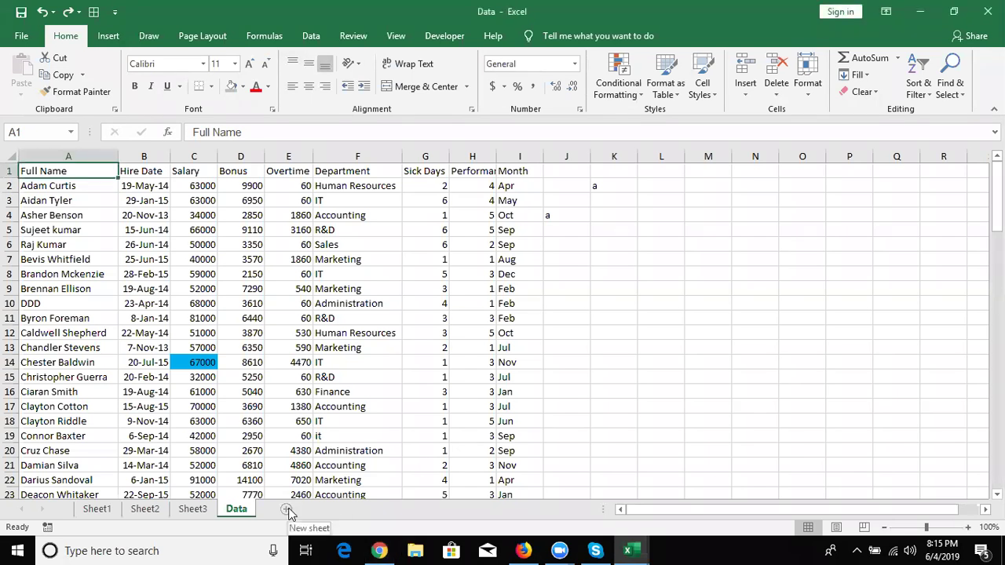
# Add a new sheet and enter headers Name, Qty and MRP in A1:C1
pyautogui.click(288, 510)
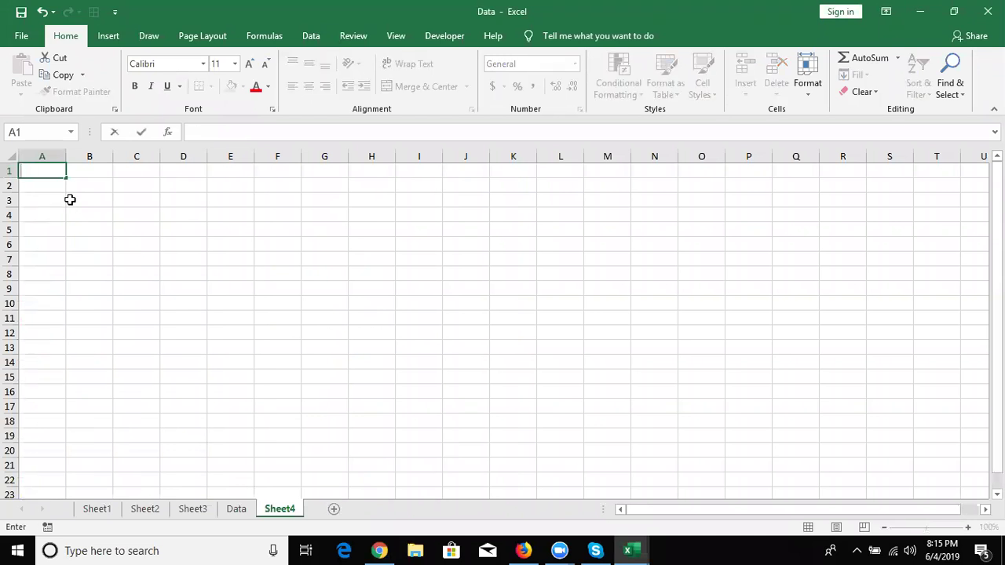
pyautogui.write('Name')
pyautogui.press('Tab')
pyautogui.write('Qty')
pyautogui.press('Tab')
pyautogui.write('Amt')
pyautogui.press('Tab')
pyautogui.press('Left')
pyautogui.press('Left')
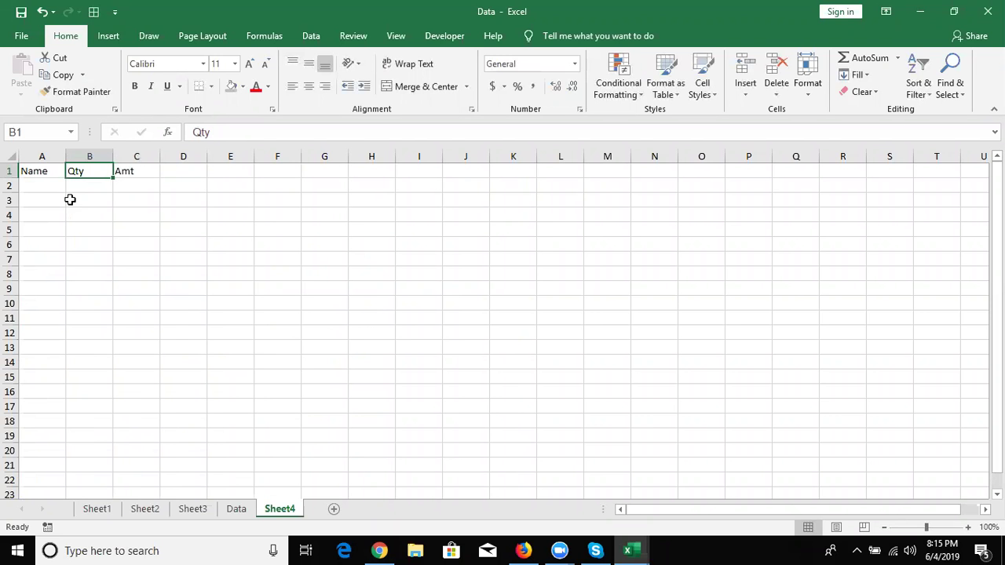
pyautogui.press('Right')
pyautogui.write('MR')
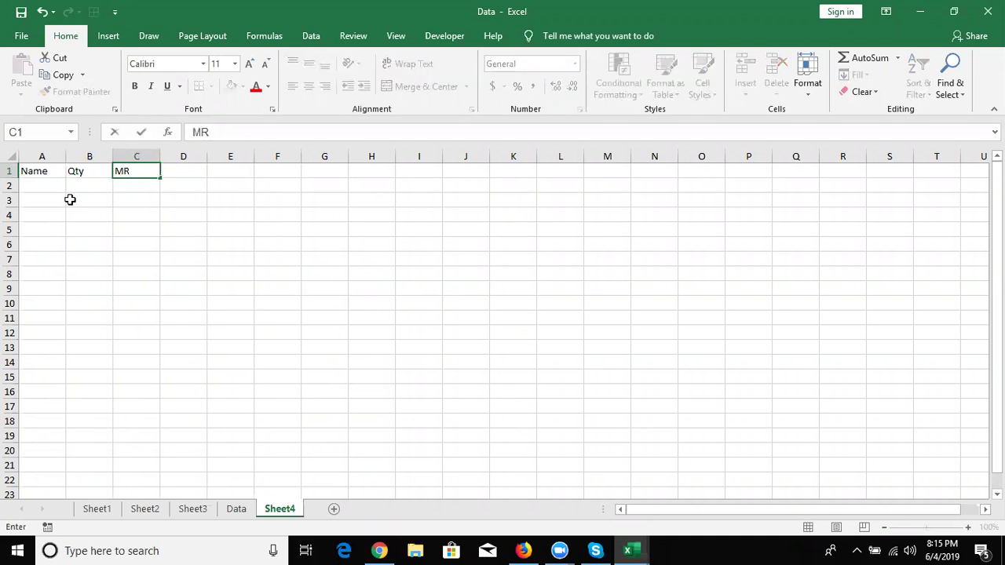
pyautogui.write('P')
pyautogui.press('Tab')
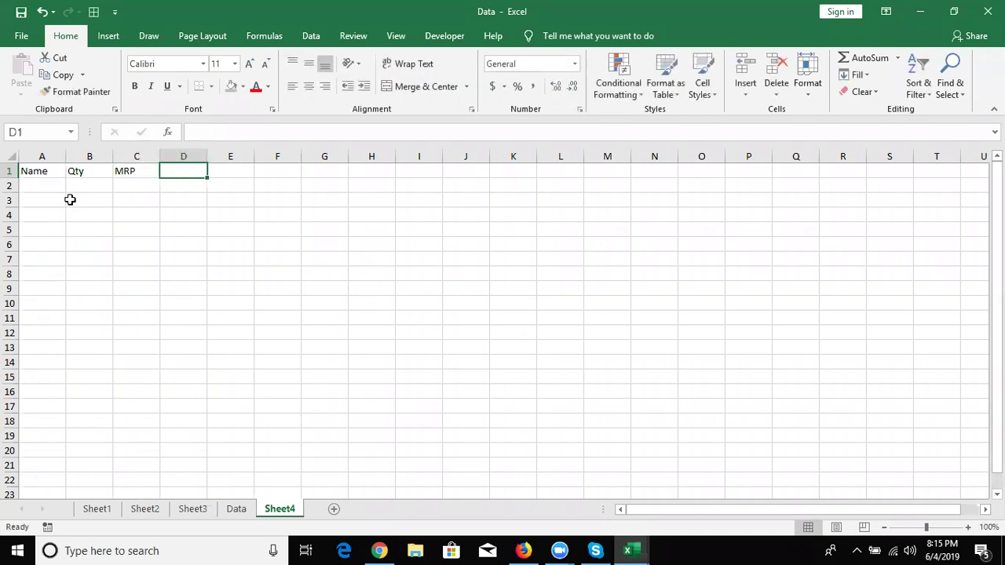
# Enter the remaining headers Amt, Com, GST and Total in D1:G1
pyautogui.write('Amt')
pyautogui.press('BackSpace')
pyautogui.press('BackSpace')
pyautogui.press('BackSpace')
pyautogui.write('Amt')
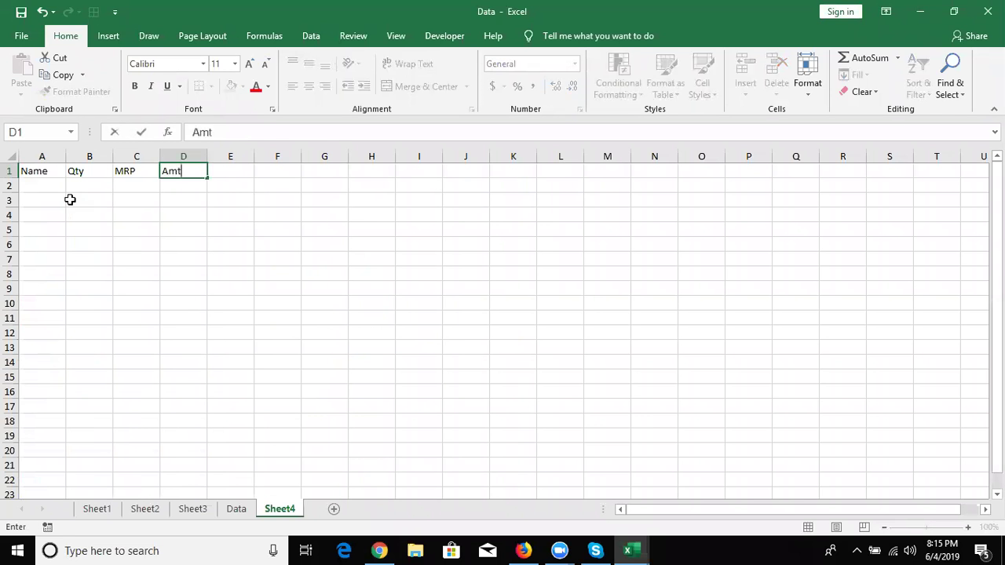
pyautogui.press('Tab')
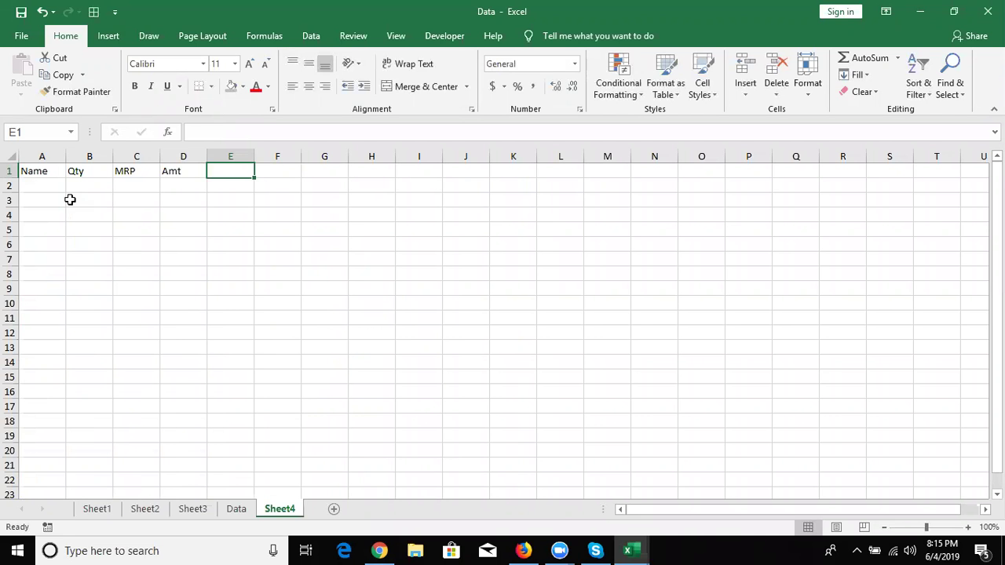
pyautogui.write('Com')
pyautogui.press('Tab')
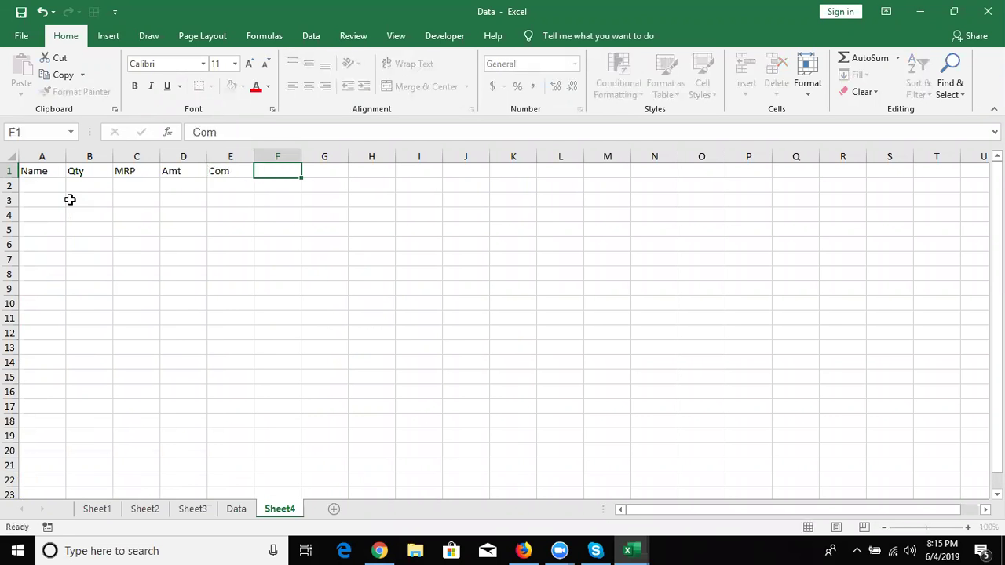
pyautogui.write('GST')
pyautogui.press('Tab')
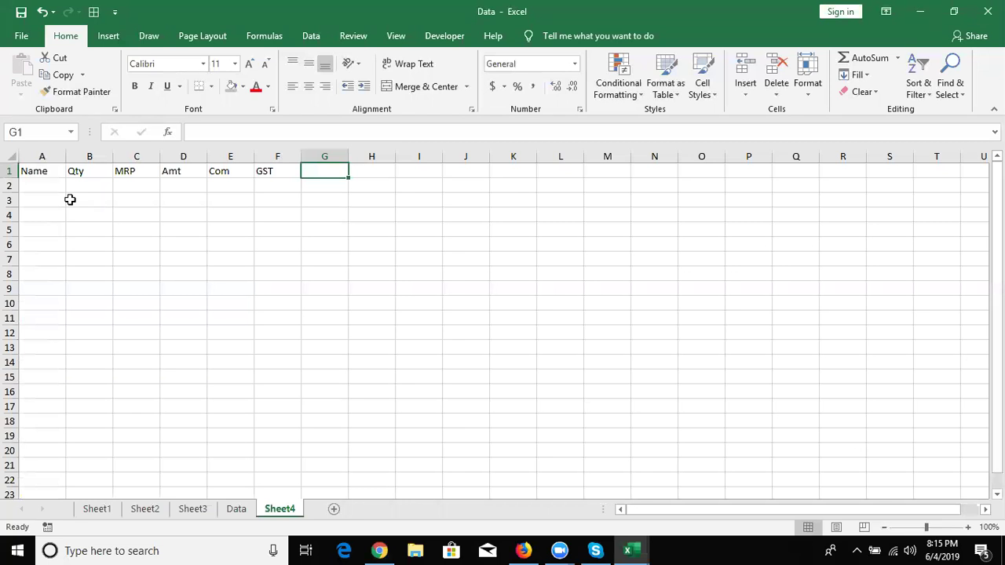
pyautogui.write('Total')
pyautogui.press('Return')
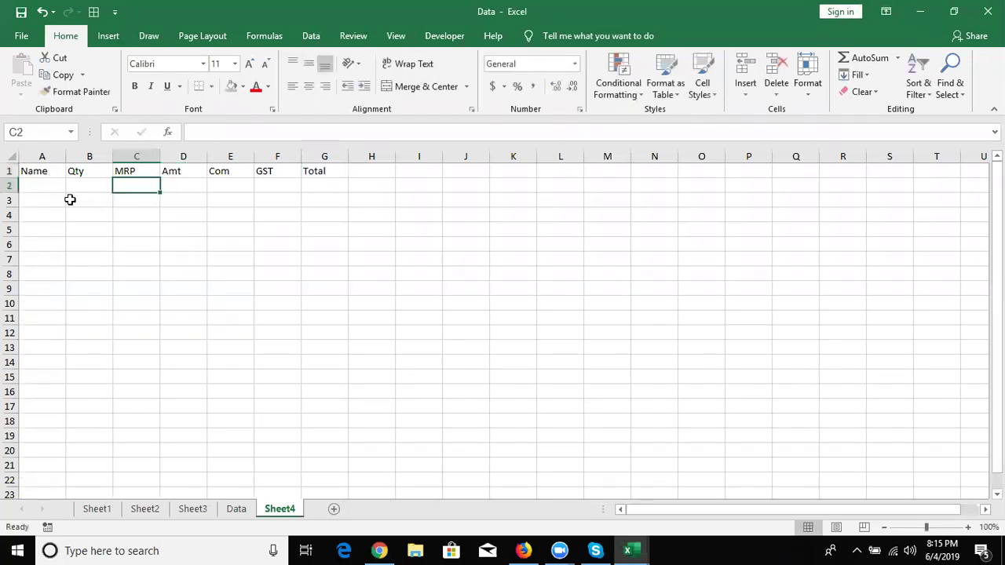
# Fill row 2 with a customer name, Qty 20, MRP 35 and Amt =20*35
pyautogui.click(31, 186)
pyautogui.write('Puja`')
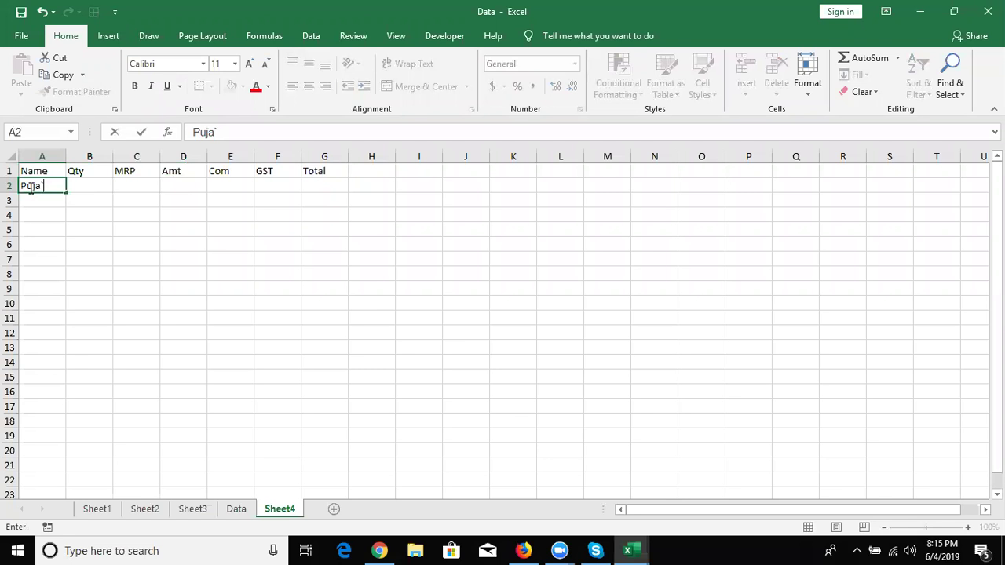
pyautogui.press('Tab')
pyautogui.write('20')
pyautogui.press('Tab')
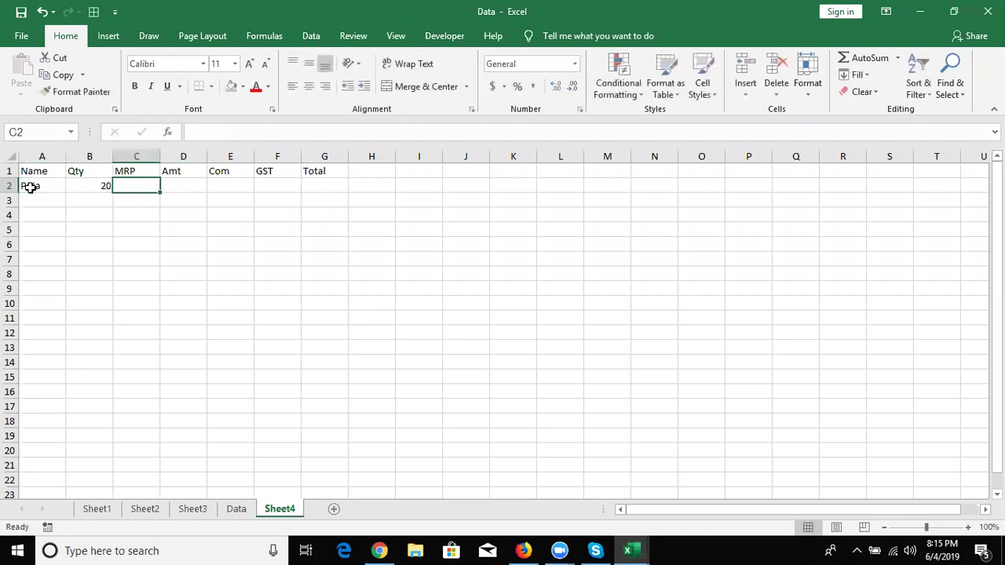
pyautogui.write('35')
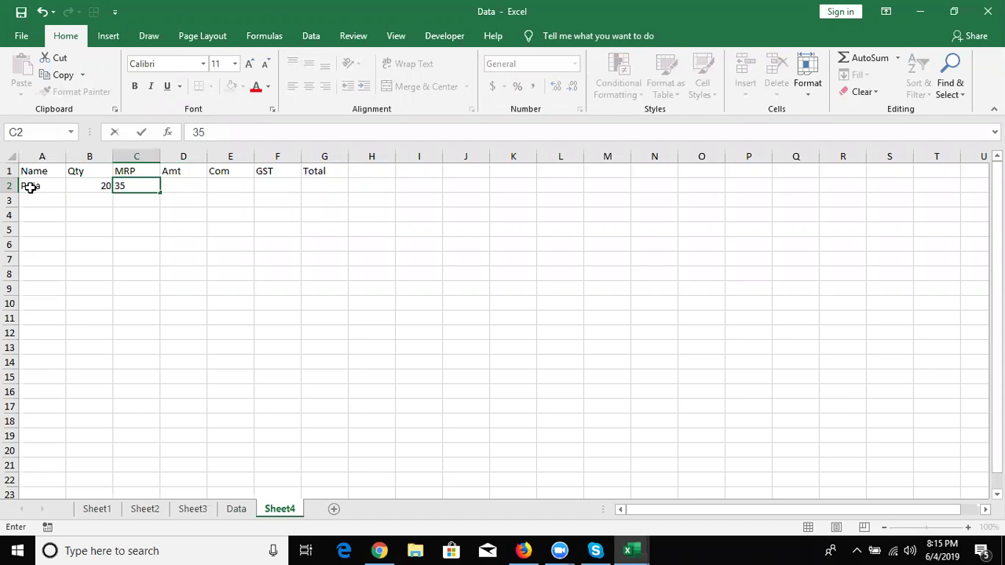
pyautogui.press('Tab')
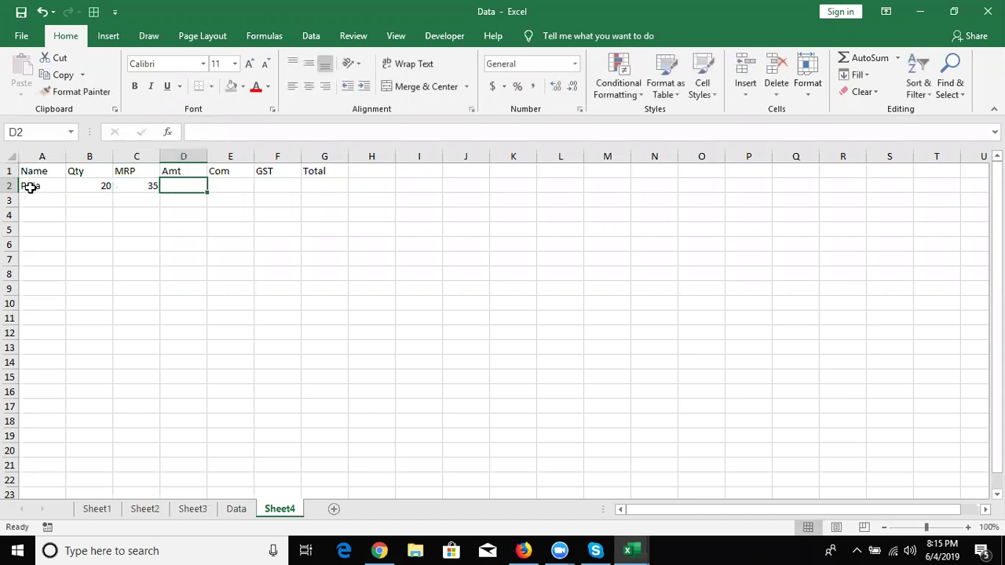
pyautogui.write('=')
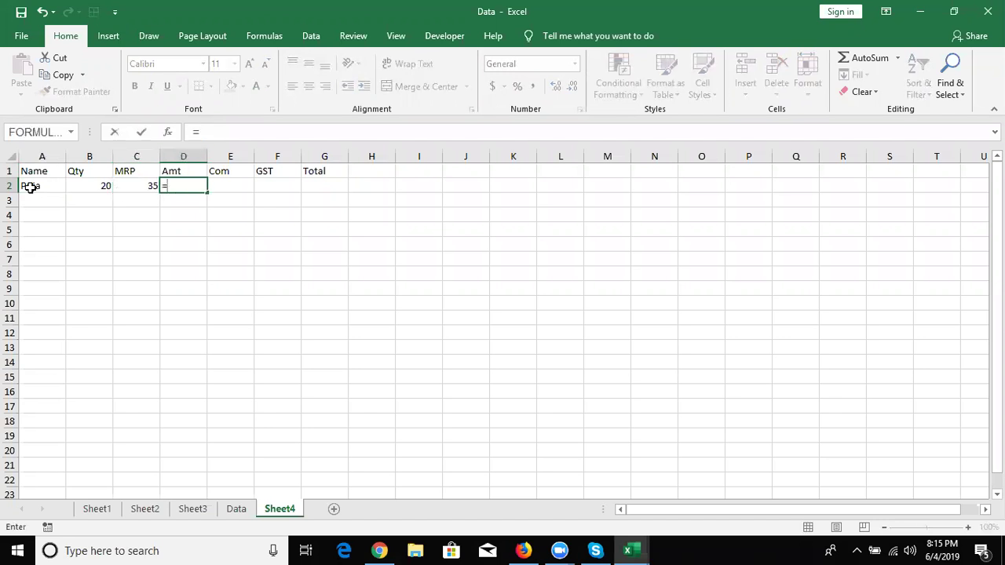
pyautogui.write('20*35')
pyautogui.press('Return')
# Change the quantity to 25 and update the Amt formula to =25*35, giving 875
pyautogui.press('Up')
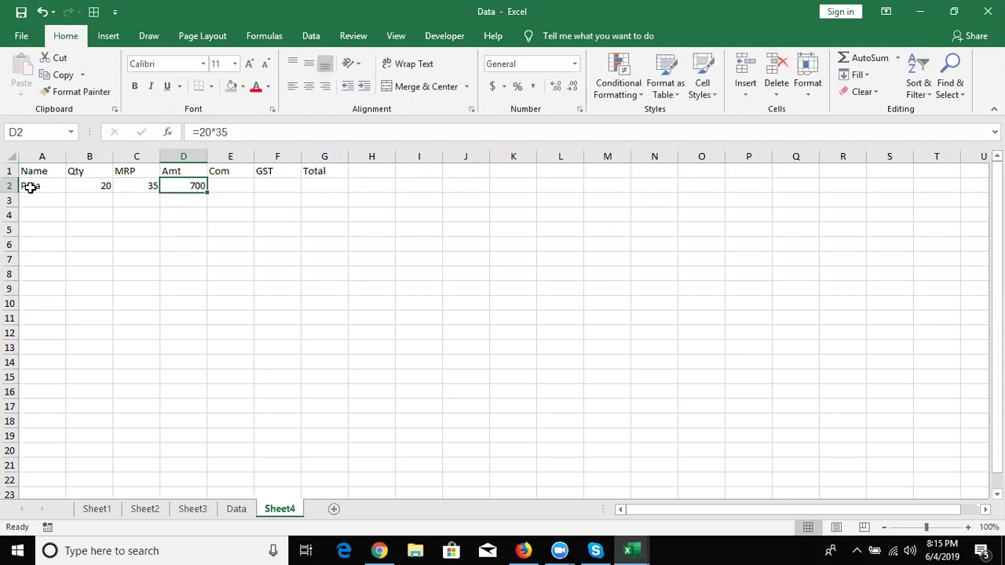
pyautogui.write('=20*35')
pyautogui.press('Return')
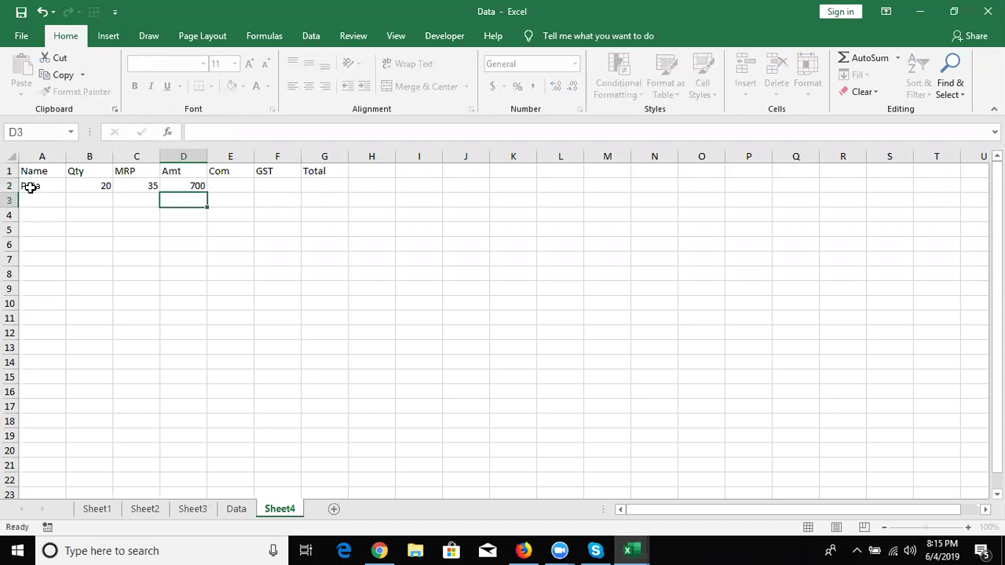
pyautogui.press('Up')
pyautogui.press('Left')
pyautogui.press('Left')
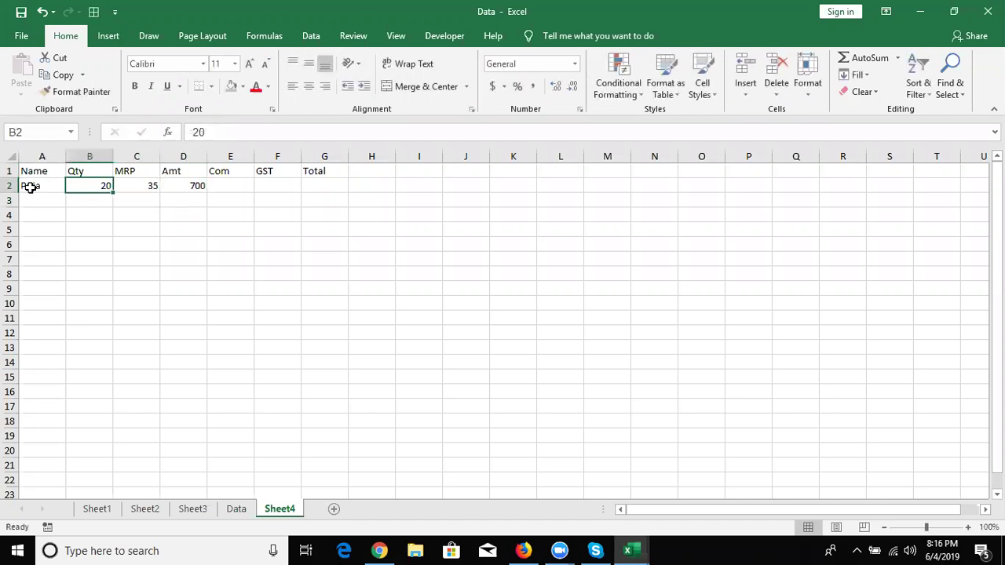
pyautogui.write('25')
pyautogui.press('Return')
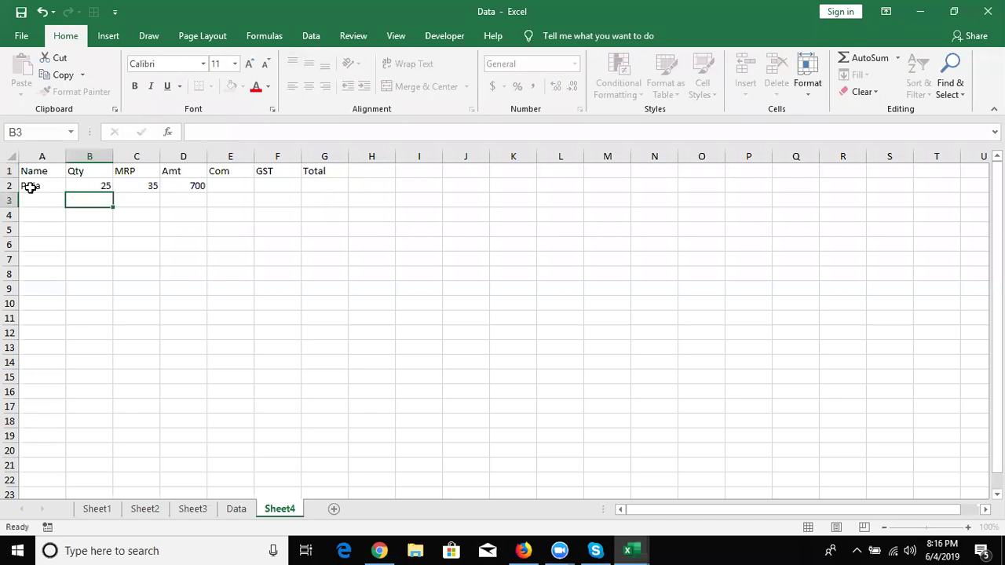
pyautogui.press('Right')
pyautogui.press('Right')
pyautogui.press('Right')
pyautogui.press('Up')
pyautogui.press('Left')
pyautogui.write('=25*35')
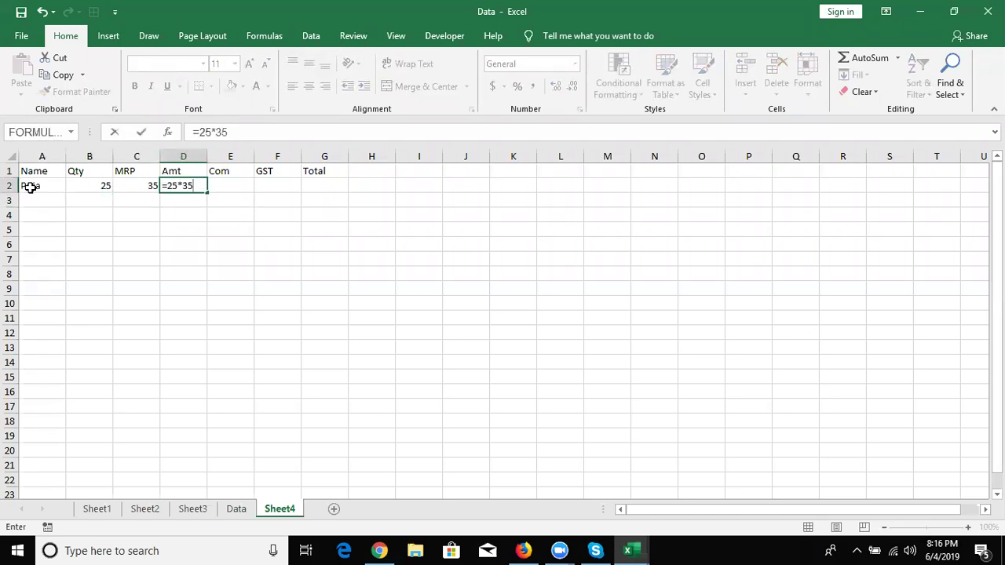
pyautogui.press('Return')
pyautogui.press('Up')
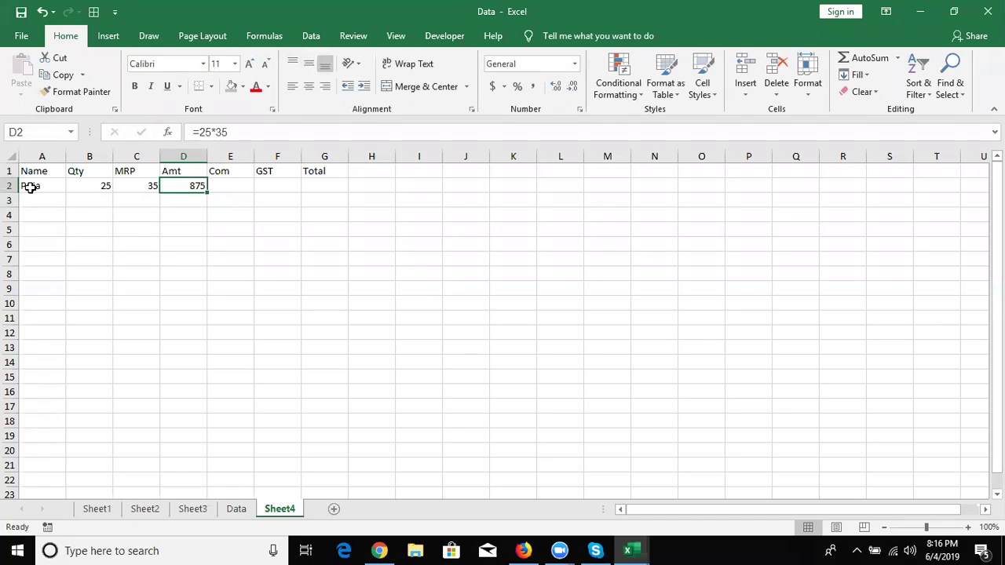
pyautogui.write('=')
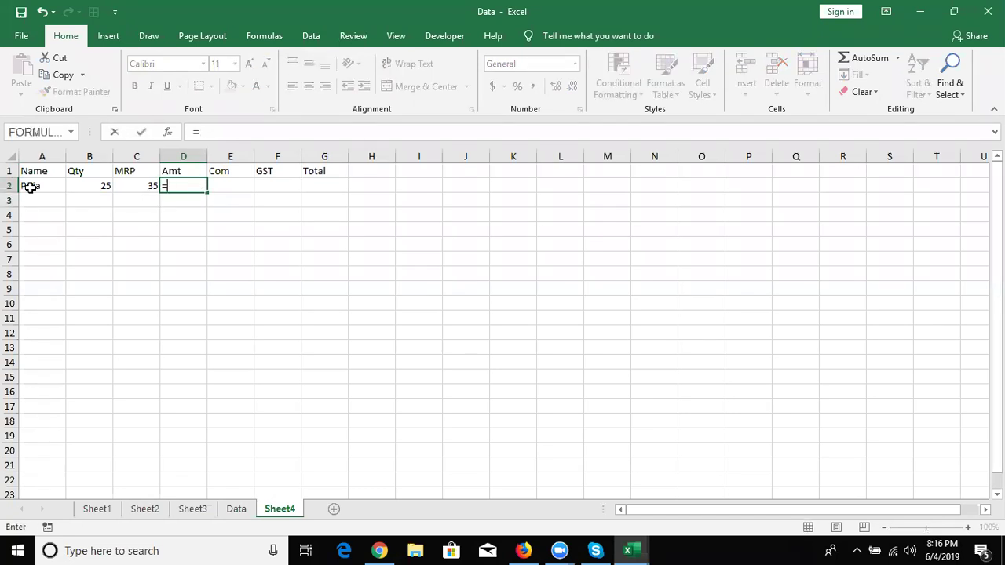
# Enter =B2*C2 in D2 so Amt multiplies Qty by MRP, showing 875
pyautogui.click(98, 187)
pyautogui.write('*')
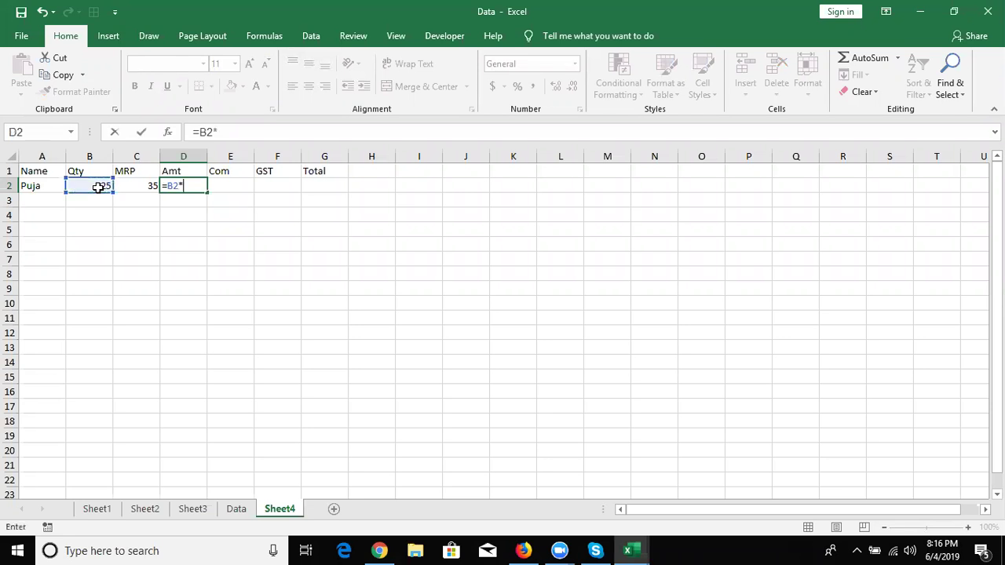
pyautogui.click(143, 189)
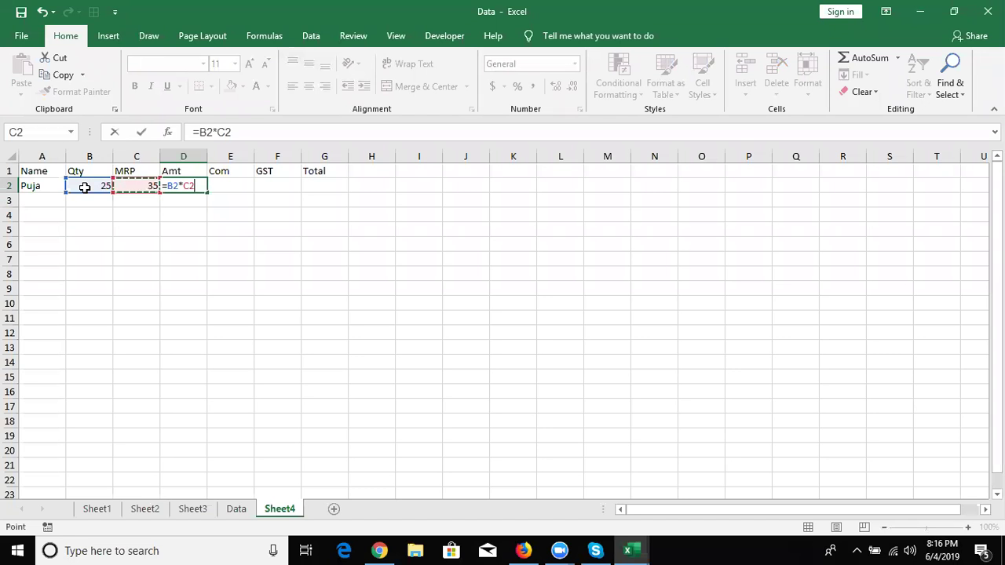
pyautogui.press('Return')
pyautogui.press('Up')
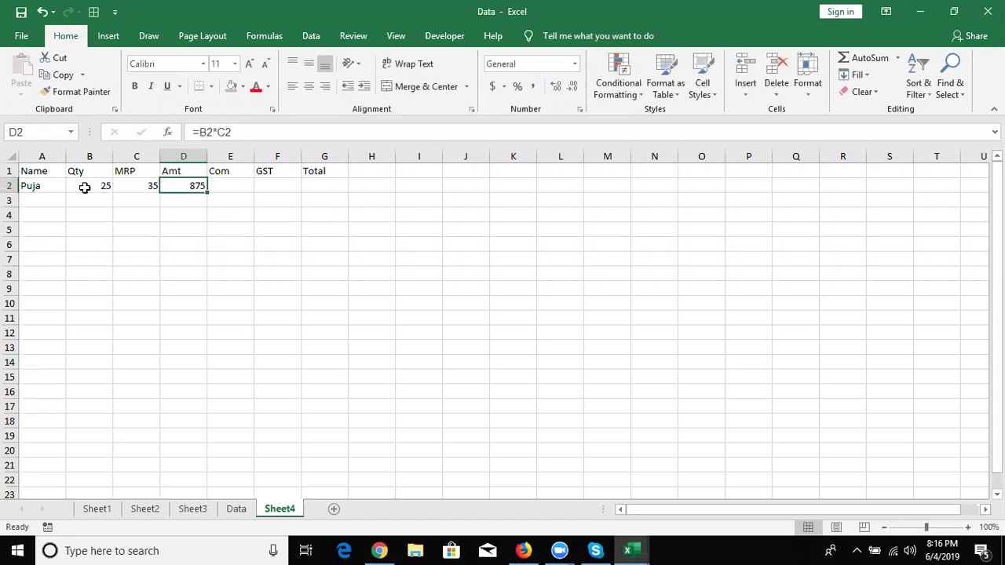
# Begin the 2% commission formula =D2*2% in E2
pyautogui.press('Right')
pyautogui.write('=')
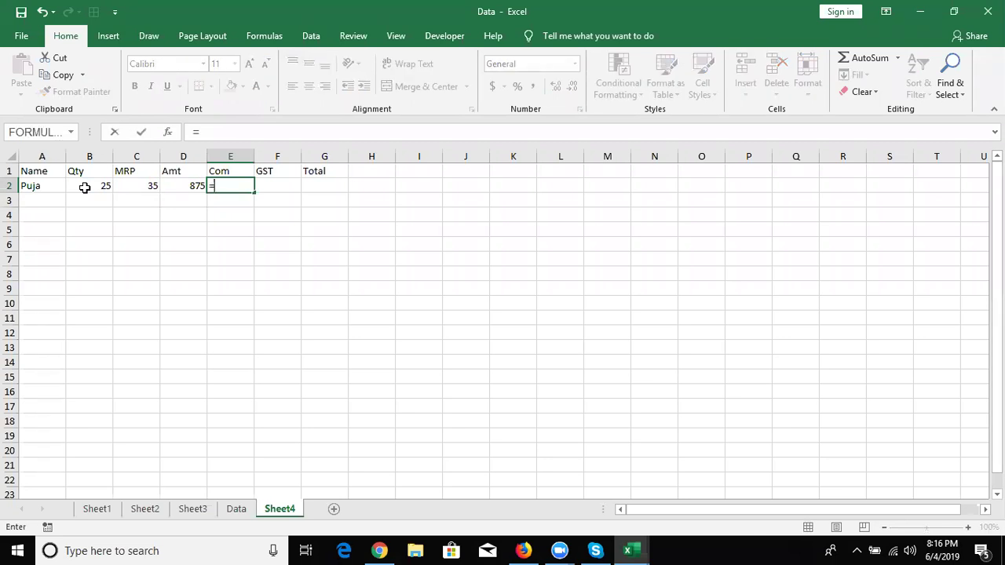
pyautogui.click(188, 185)
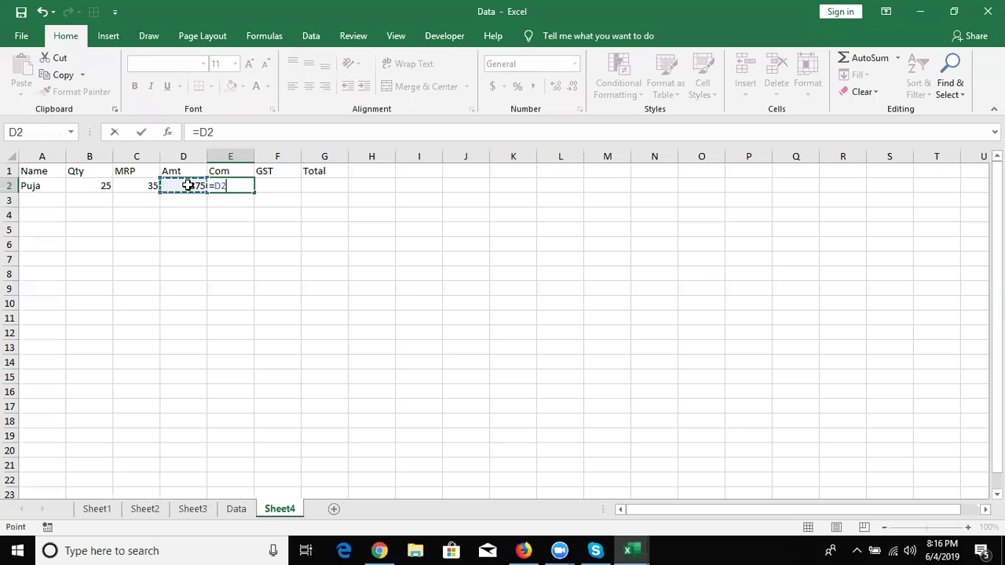
pyautogui.write('*2')
pyautogui.write('%')
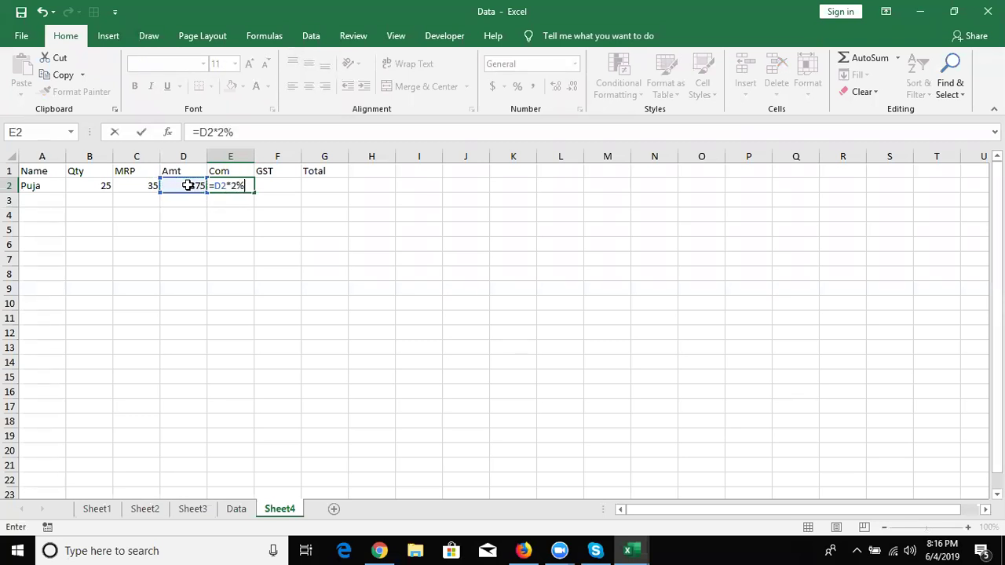
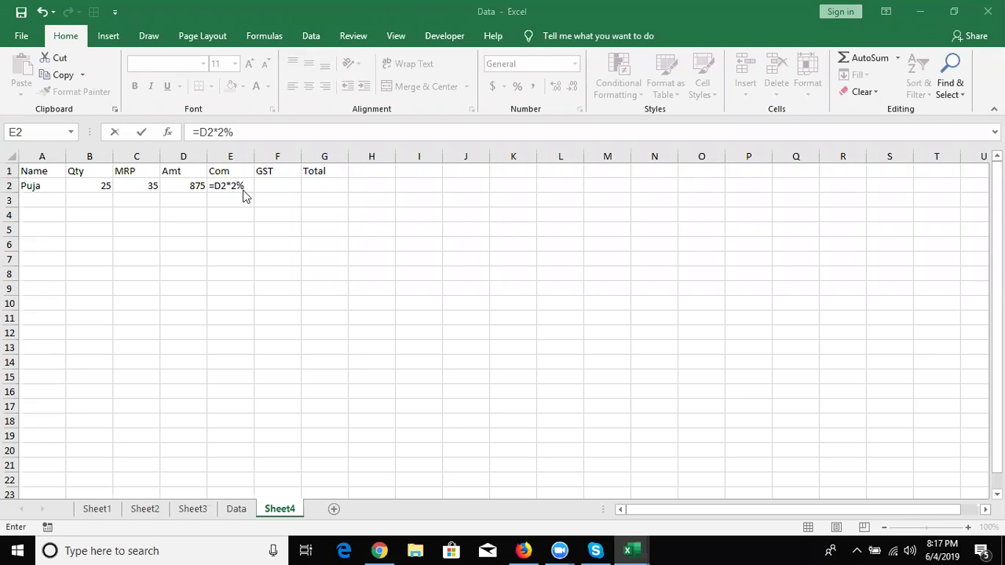
# Commit the 2% commission in E2 and enter =D2*18% in F2 for GST of 157.5
pyautogui.press('Return')
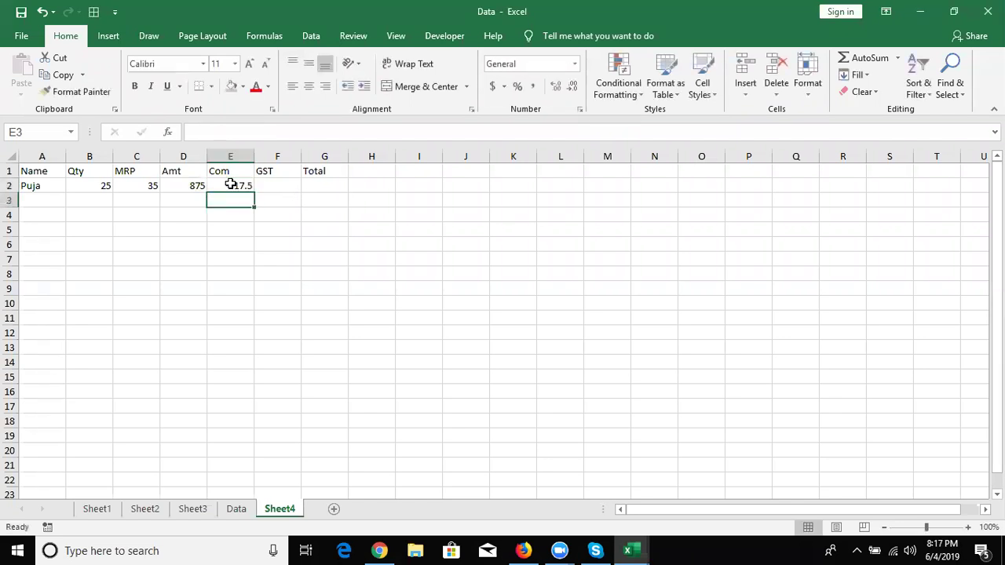
pyautogui.click(289, 184)
pyautogui.write('=')
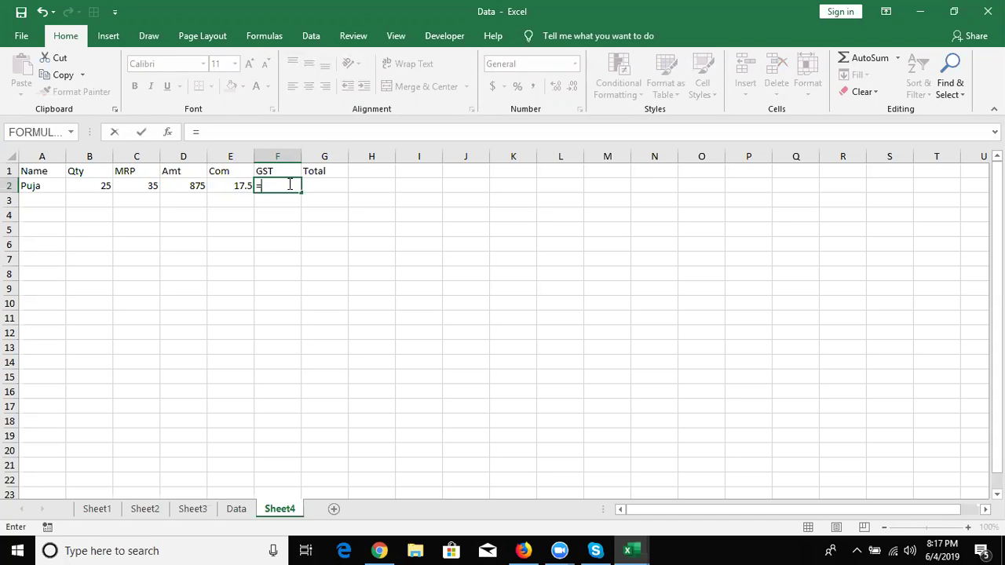
pyautogui.click(173, 185)
pyautogui.write('*18%')
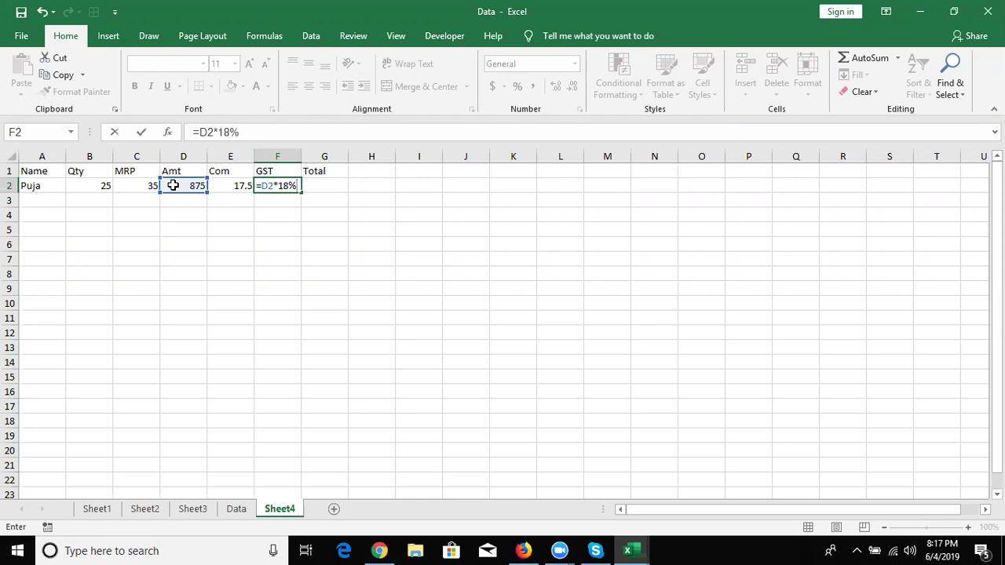
pyautogui.press('Return')
pyautogui.press('Up')
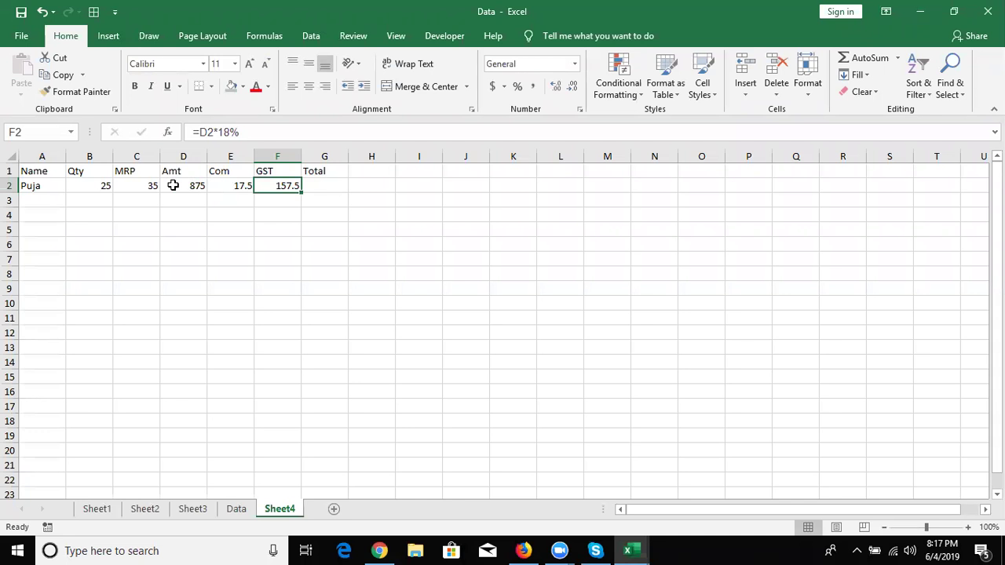
pyautogui.click(275, 152)
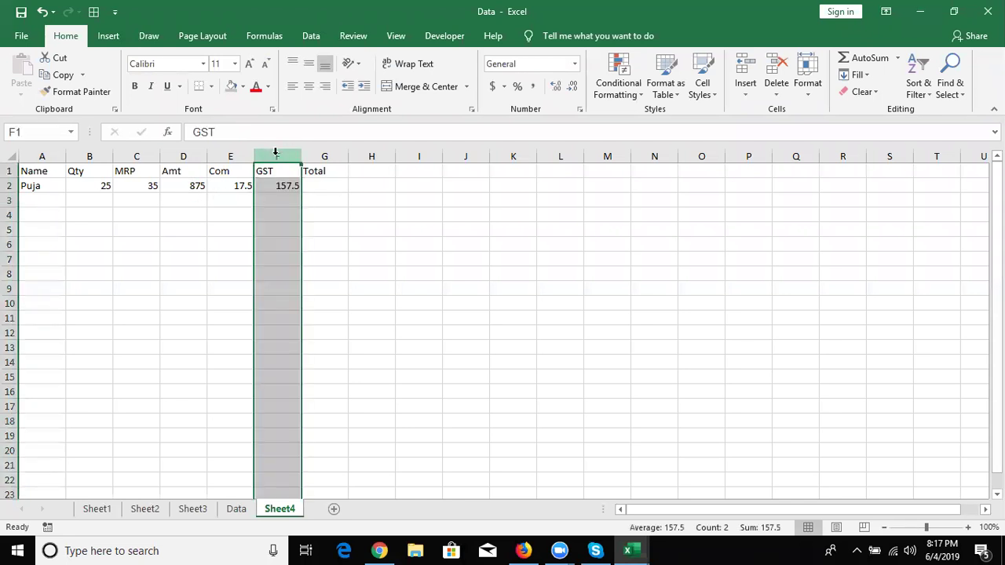
pyautogui.hotkey('ctrl', 'shift', '+')
pyautogui.press('Up')
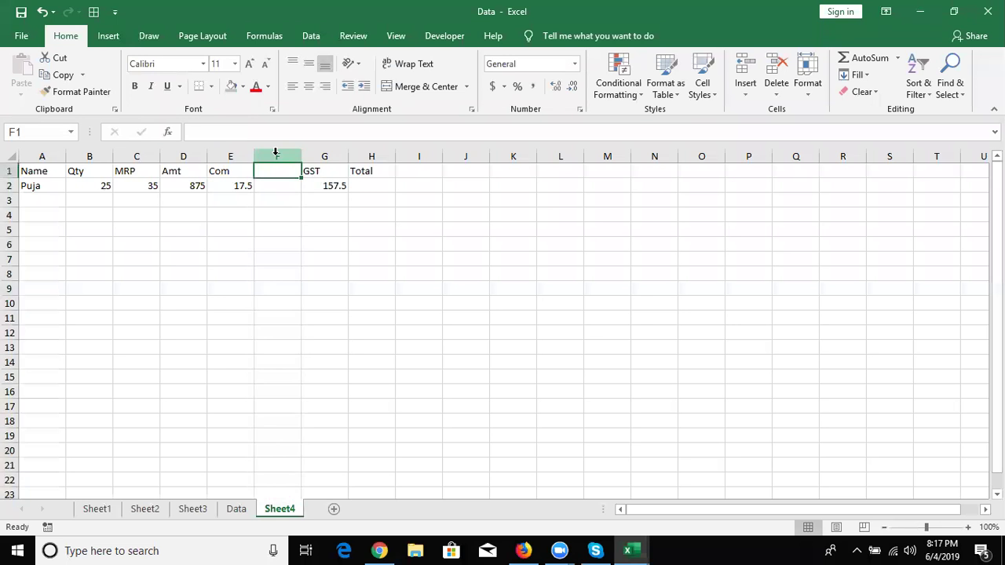
pyautogui.write('GST ')
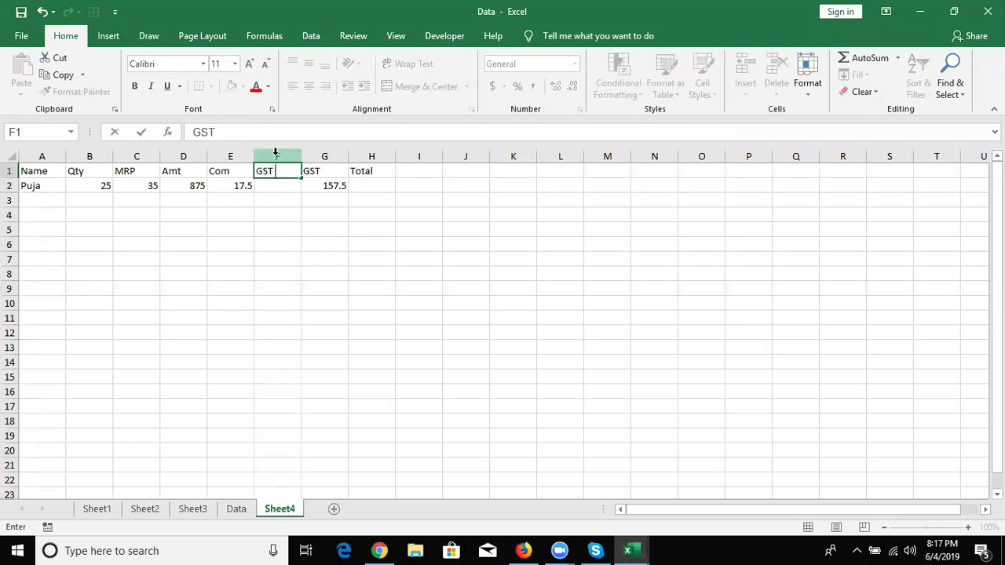
pyautogui.write('%')
pyautogui.press('Return')
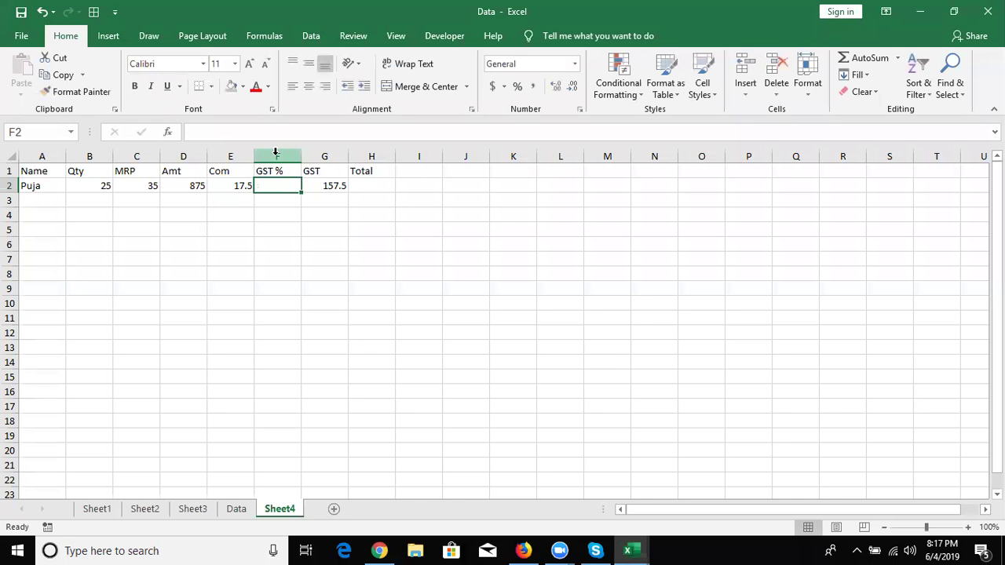
pyautogui.write('2')
pyautogui.press('BackSpace')
pyautogui.write('18')
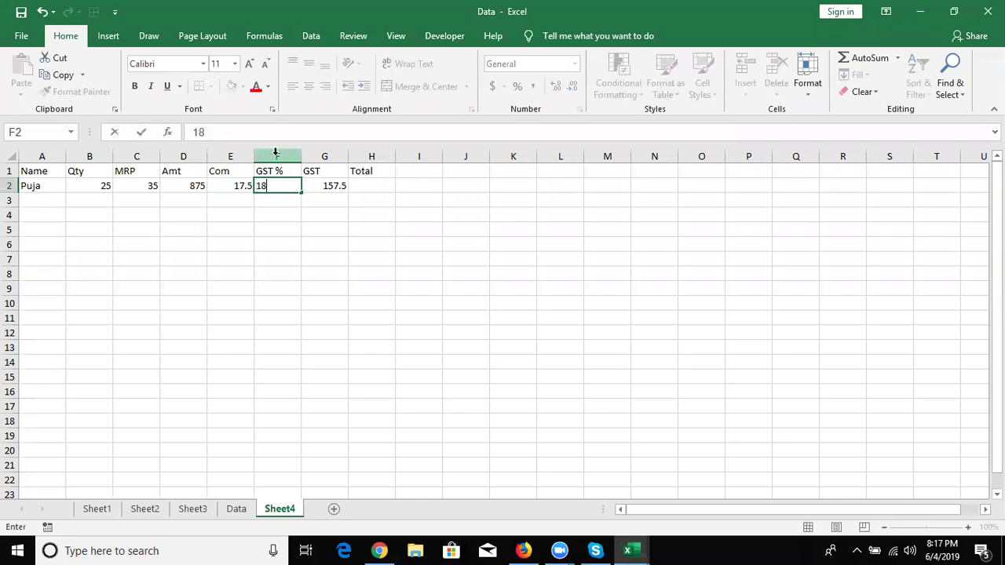
pyautogui.write('%')
pyautogui.press('Return')
pyautogui.press('Right')
pyautogui.hotkey('shift', 'Up')
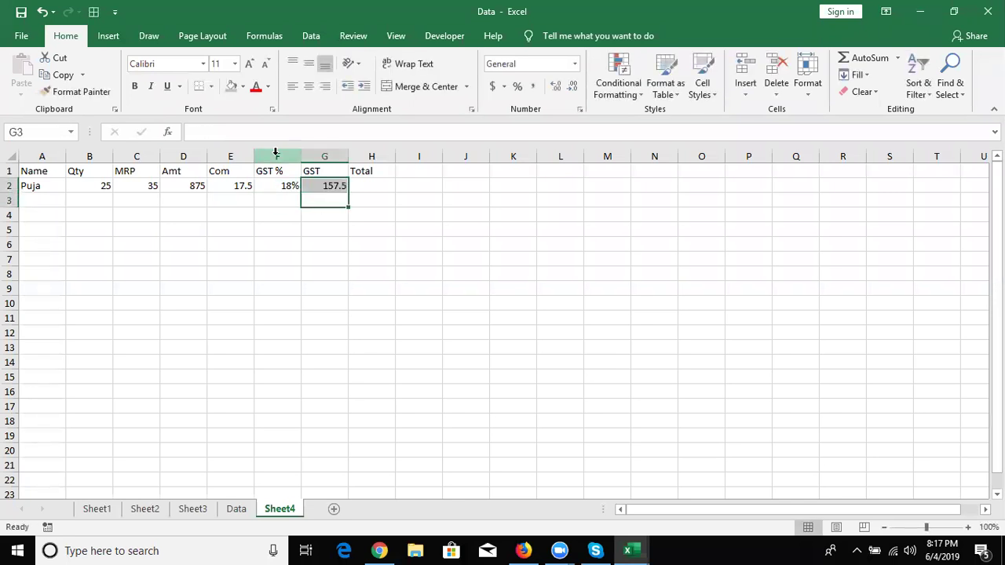
pyautogui.press('Up')
pyautogui.write('=')
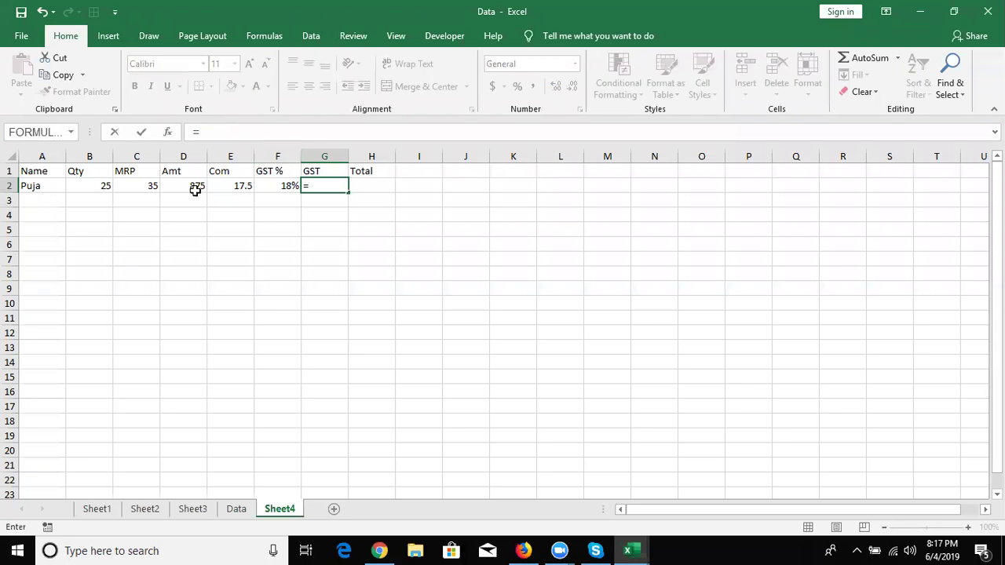
pyautogui.click(195, 189)
pyautogui.write('*')
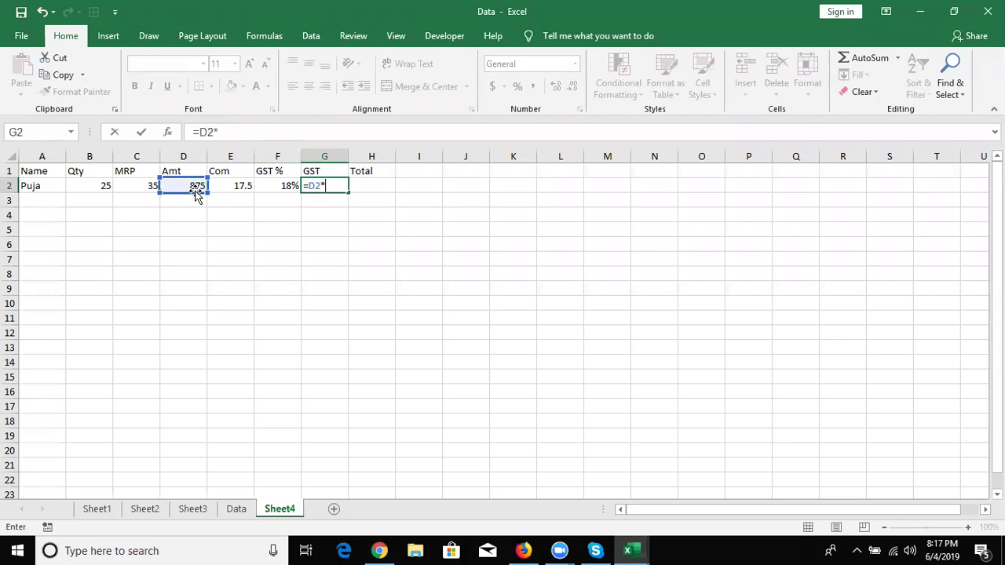
pyautogui.click(289, 194)
pyautogui.press('Return')
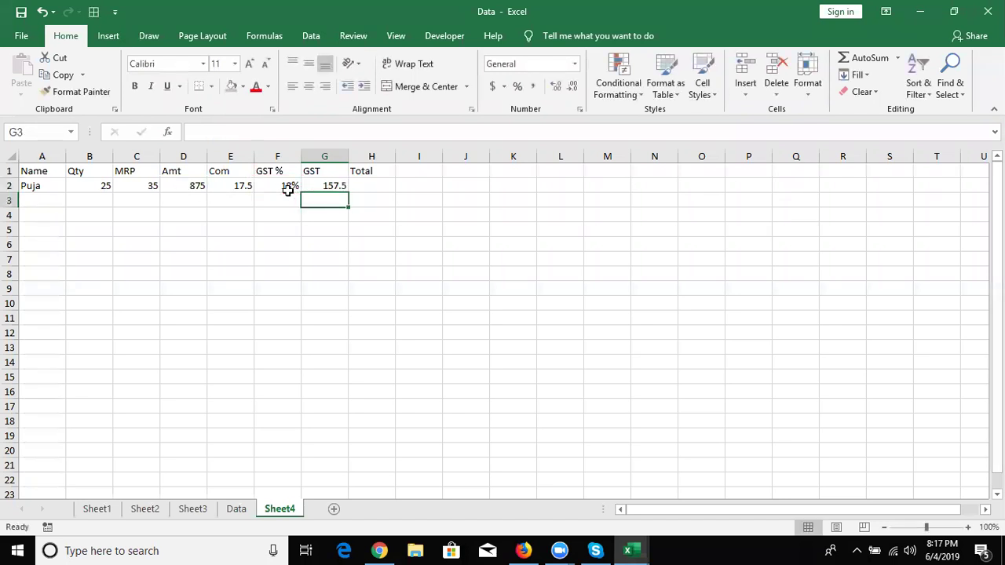
pyautogui.hotkey('ctrl', 'z')
pyautogui.hotkey('ctrl', 'z')
pyautogui.hotkey('ctrl', 'z')
pyautogui.hotkey('ctrl', 'z')
pyautogui.hotkey('ctrl', 'z')
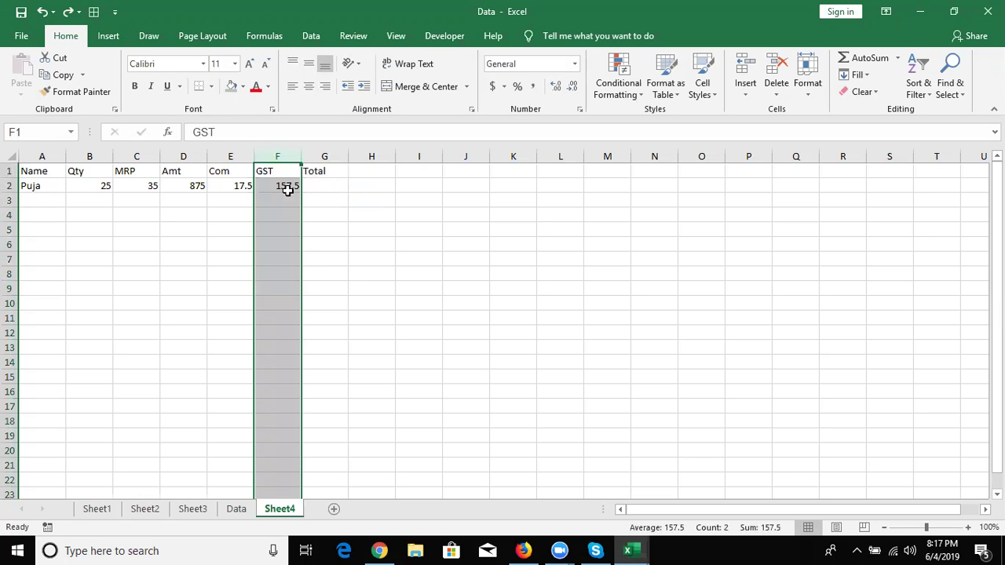
# Compute the Total in G2 as =D2+E2+F2, giving 1050, and check the formula
pyautogui.click(288, 189)
pyautogui.press('Right')
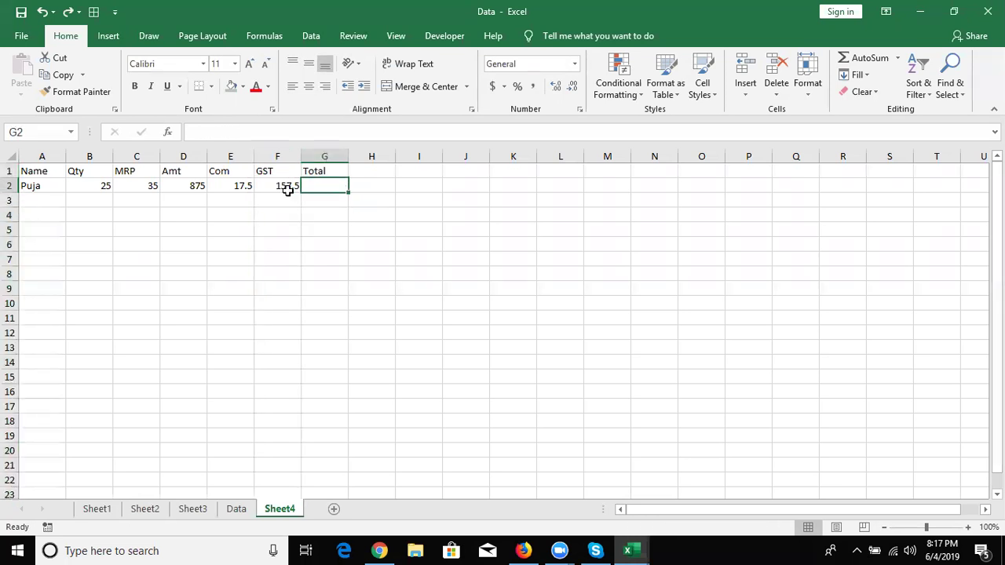
pyautogui.write('=')
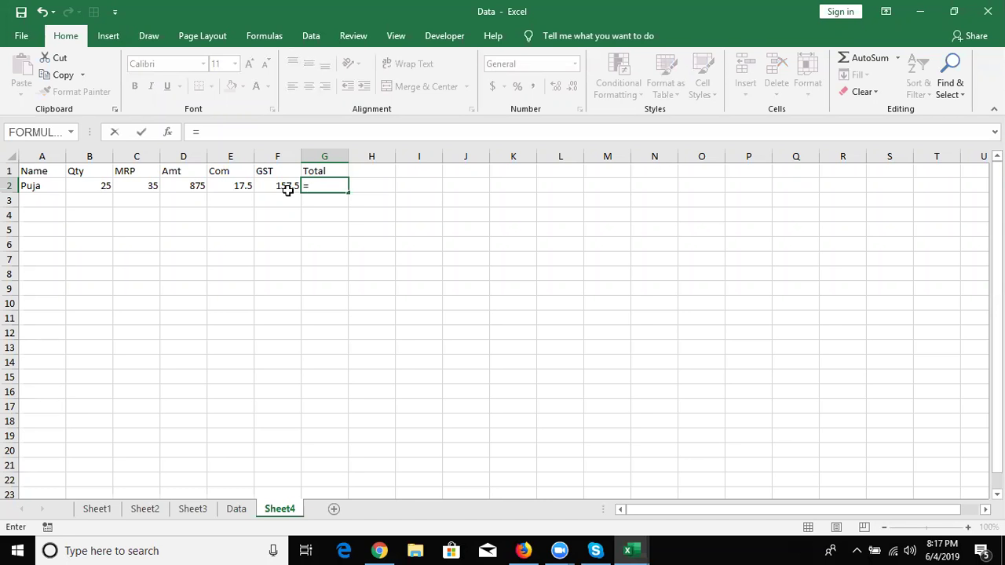
pyautogui.click(182, 184)
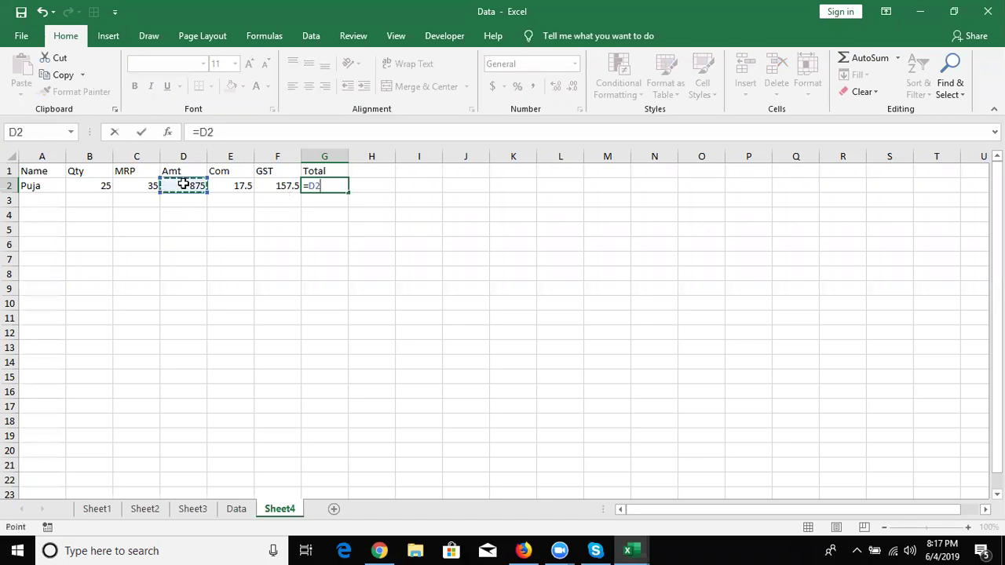
pyautogui.write('+')
pyautogui.click(228, 189)
pyautogui.write('+')
pyautogui.click(271, 187)
pyautogui.press('Return')
pyautogui.press('Up')
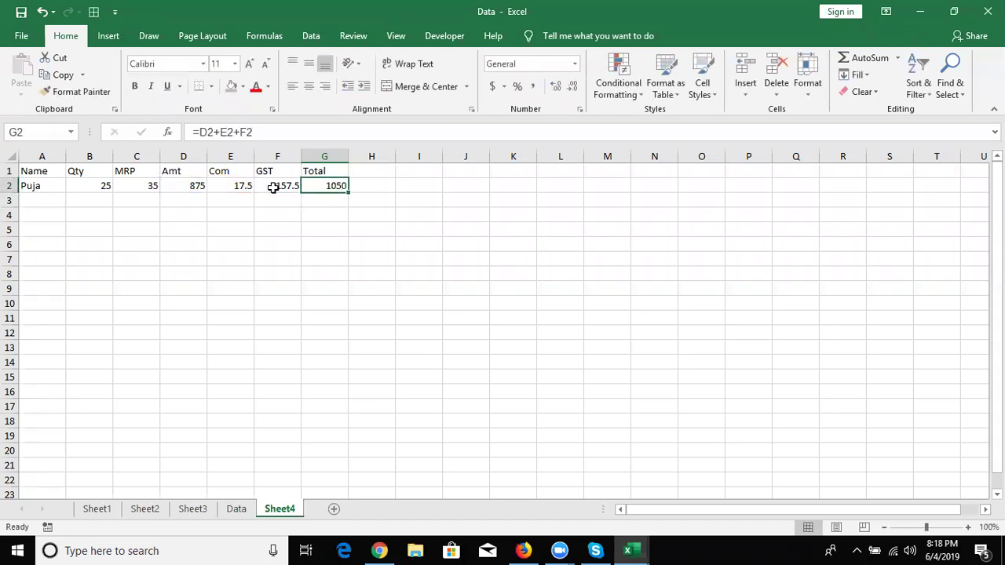
pyautogui.doubleClick(330, 187)
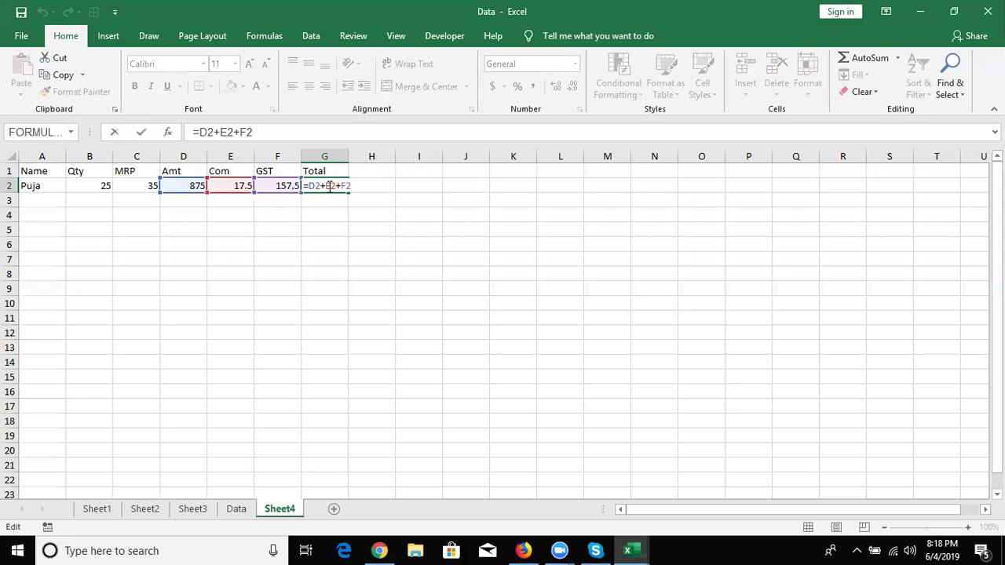
pyautogui.press('Escape')
# Rewrite the G2 total as =SUM(D2:F2) and verify its range
pyautogui.write('=sum')
pyautogui.press('Tab')
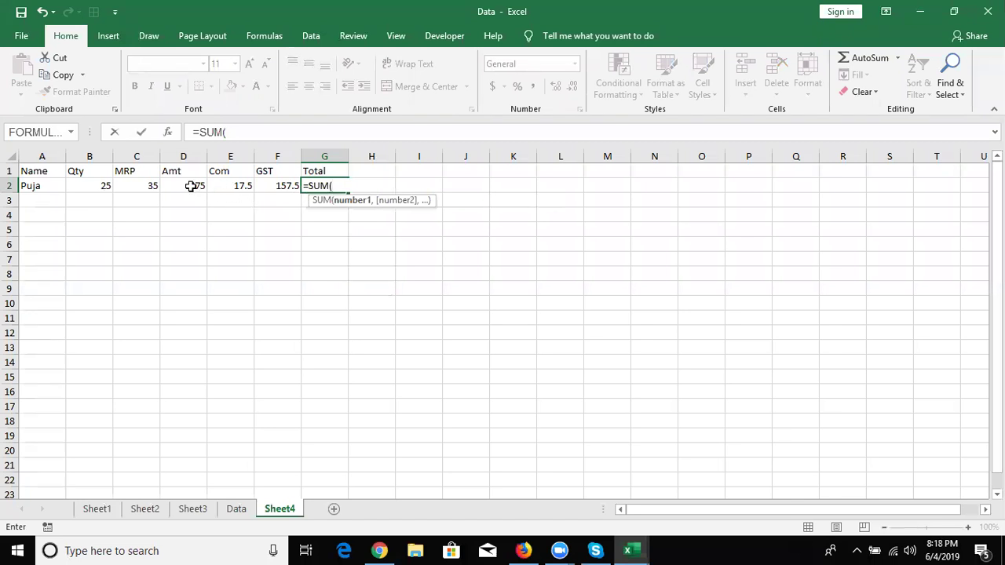
pyautogui.moveTo(193, 186); pyautogui.dragTo(264, 184)
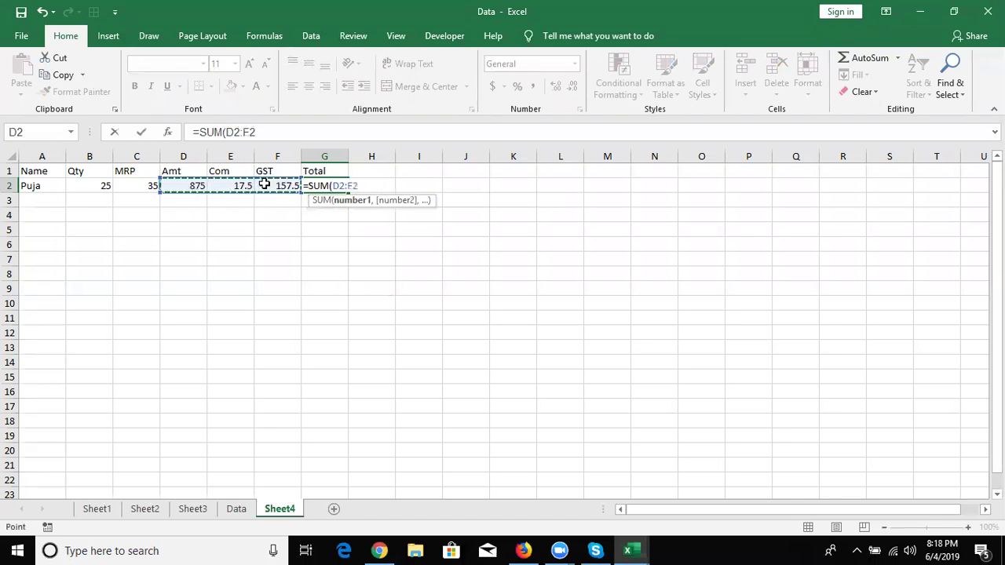
pyautogui.press('Return')
pyautogui.press('Up')
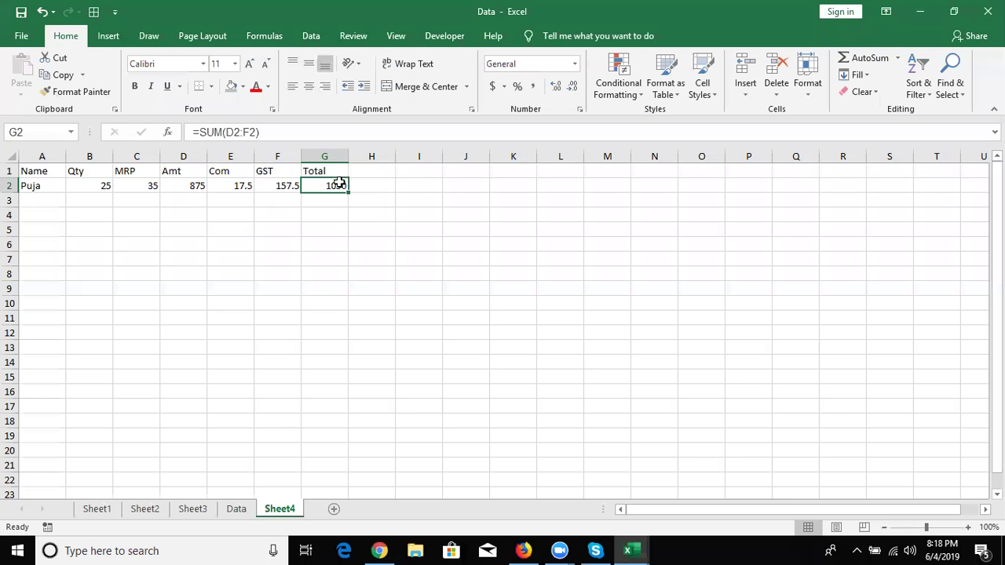
pyautogui.doubleClick(338, 184)
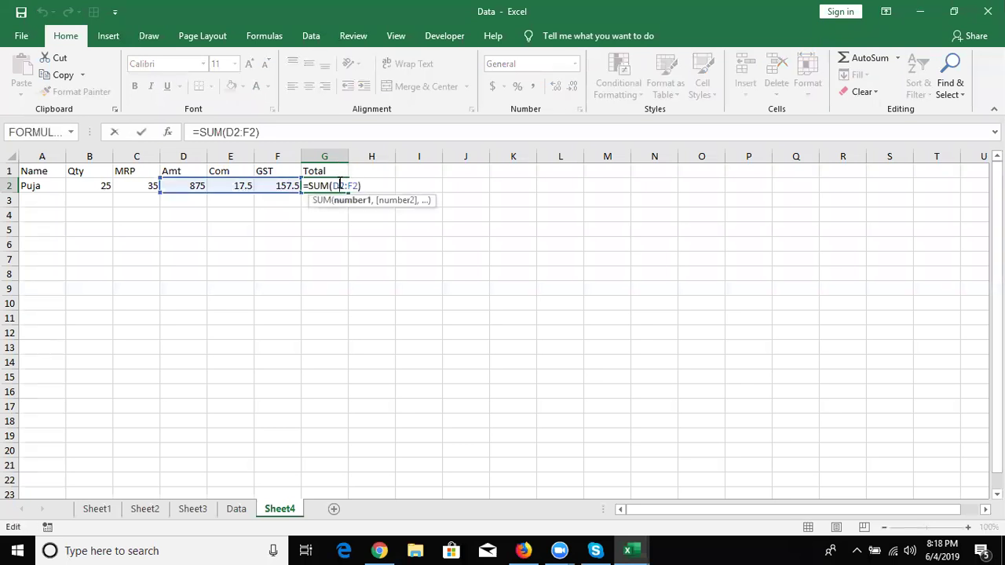
pyautogui.press('Escape')
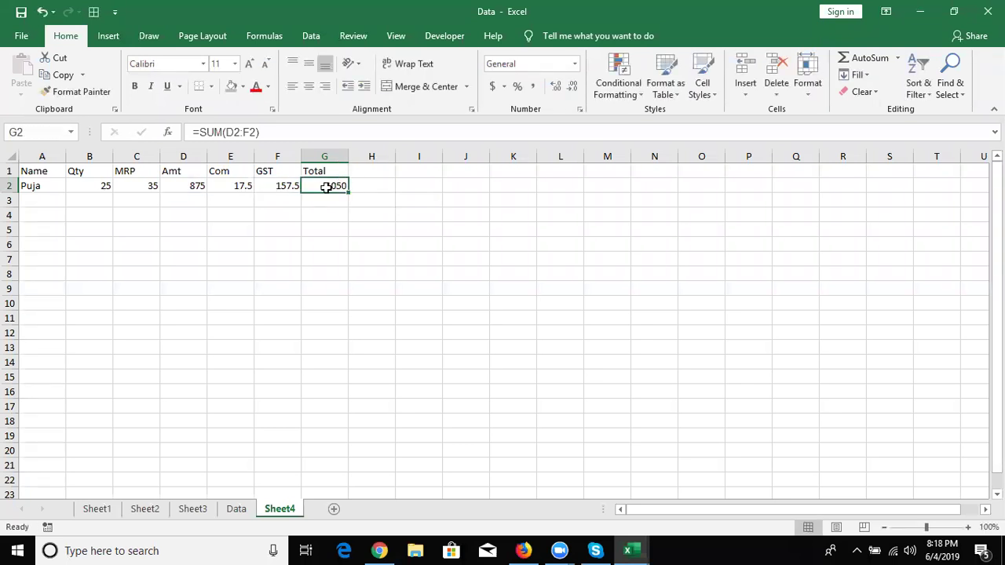
pyautogui.click(284, 179)
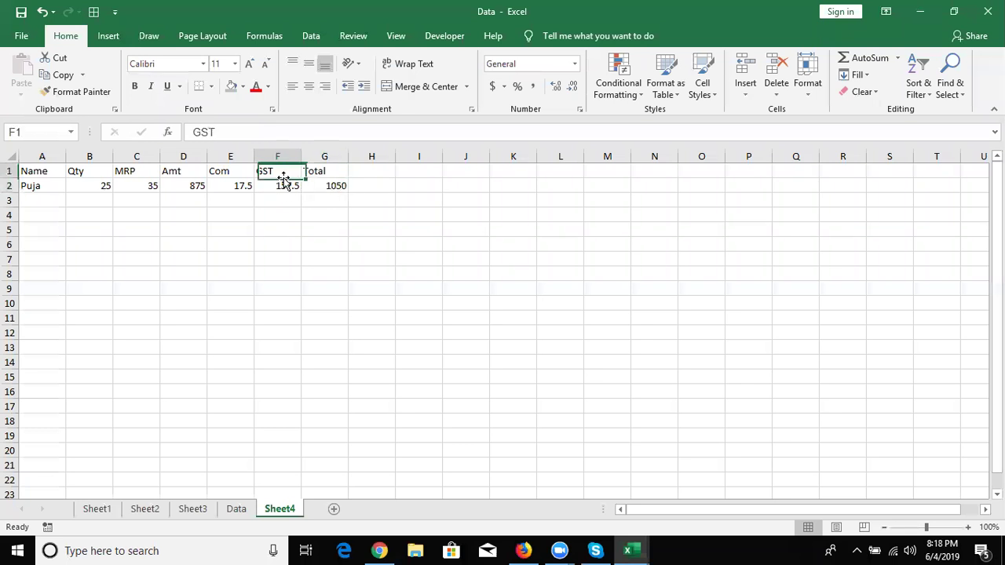
# Enter the operator symbols -, /, *, + and ^ in I2 through I6
pyautogui.click(427, 186)
pyautogui.write('-')
pyautogui.press('Return')
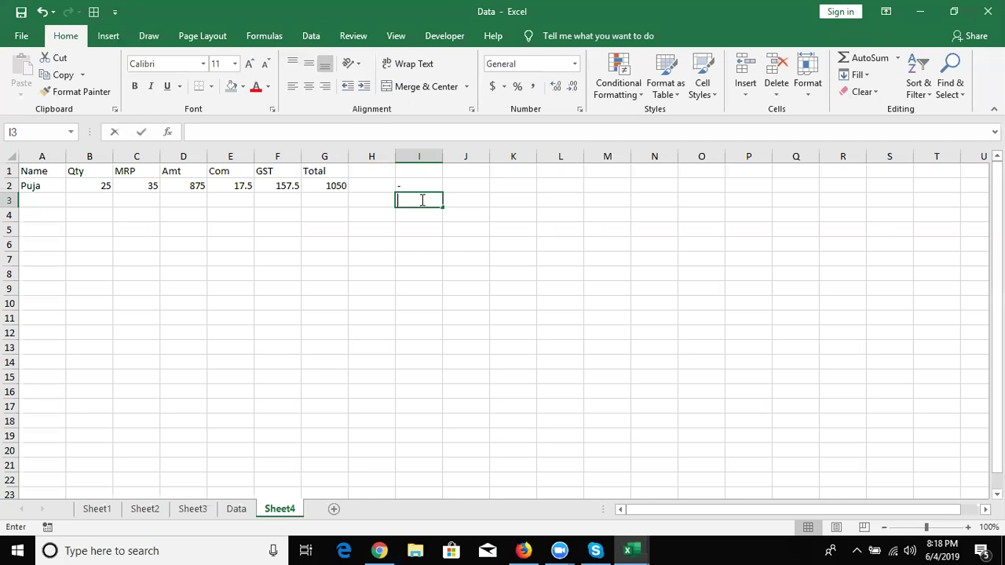
pyautogui.write('/')
pyautogui.press('Return')
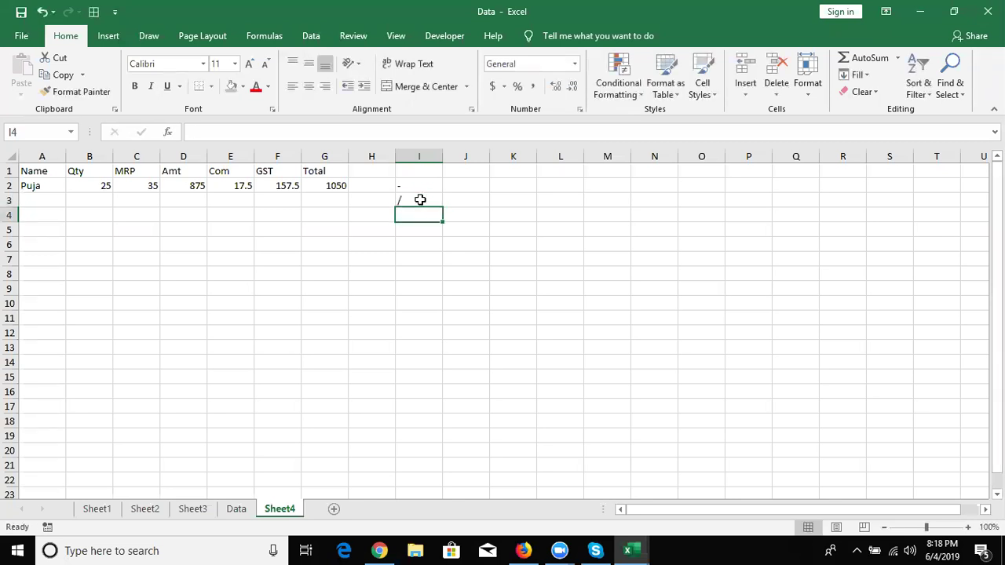
pyautogui.write('*')
pyautogui.press('Return')
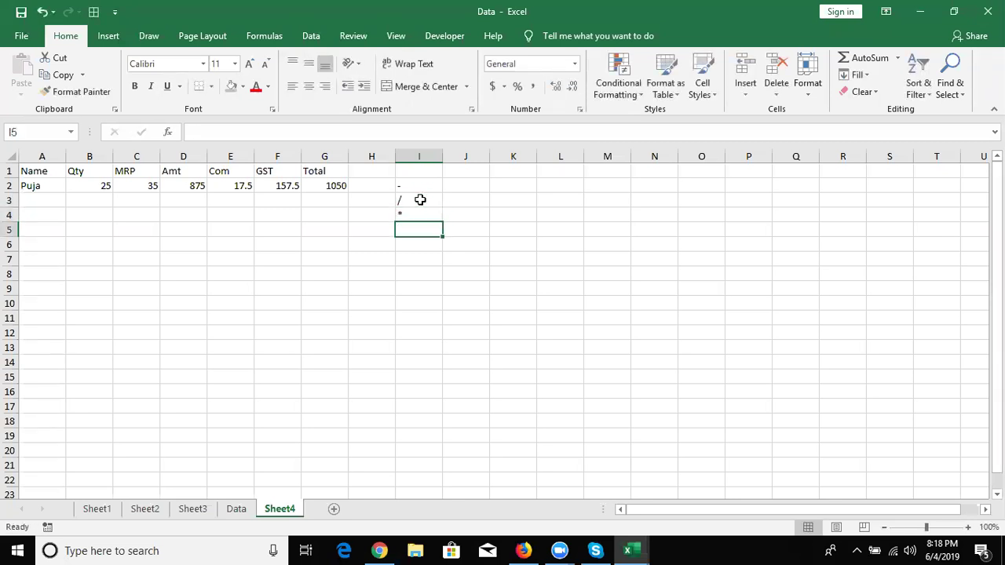
pyautogui.write('+')
pyautogui.press('Return')
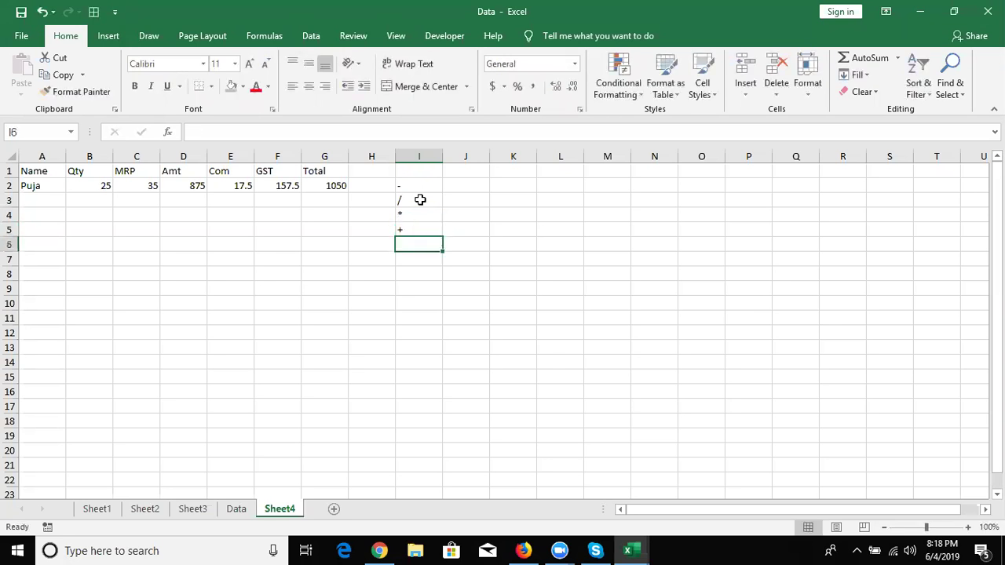
pyautogui.write('^')
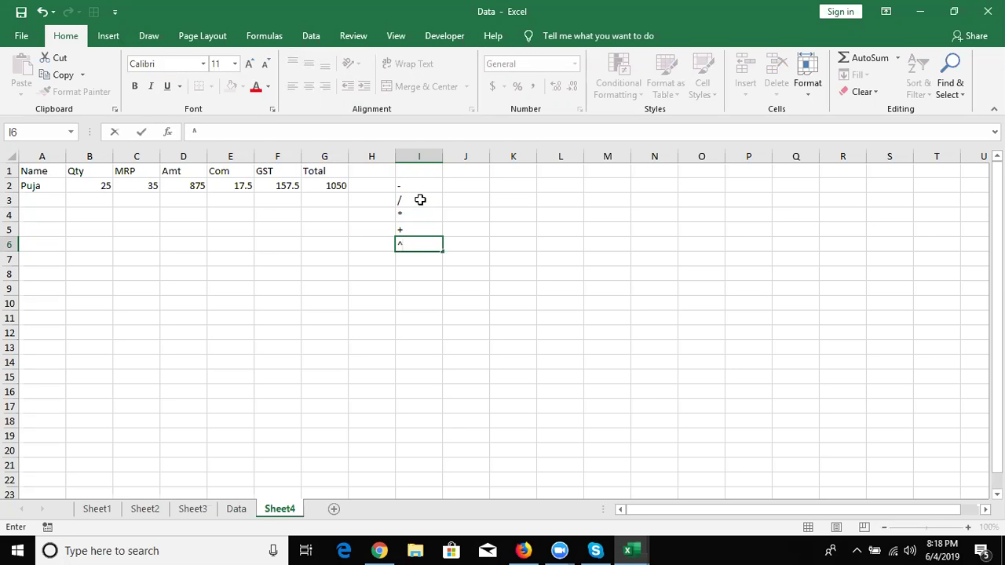
pyautogui.hotkey('ctrl', 'Return')
# Start a test exponent formula =10^2 in H8
pyautogui.press('Down')
pyautogui.press('Down')
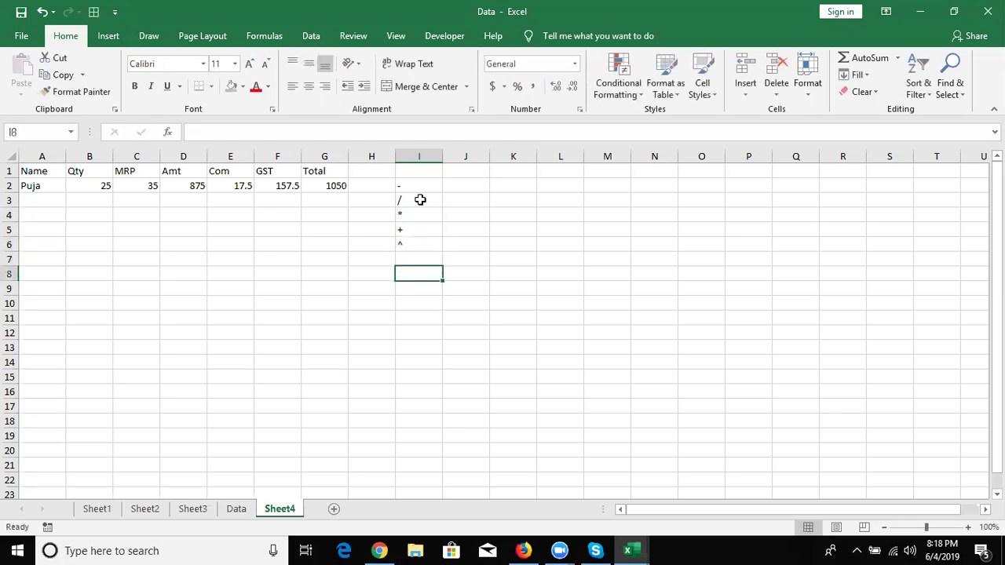
pyautogui.press('Left')
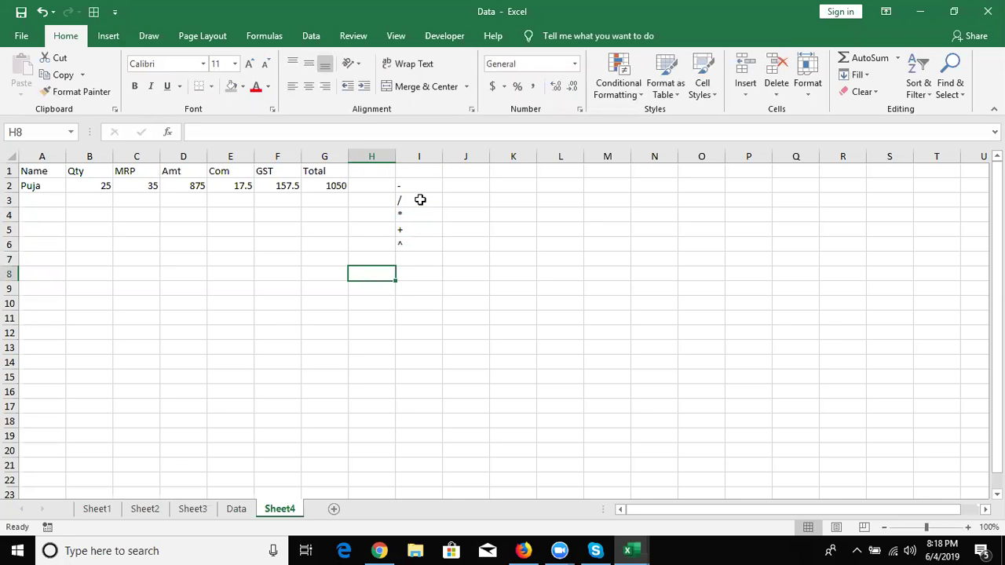
pyautogui.write('=10^')
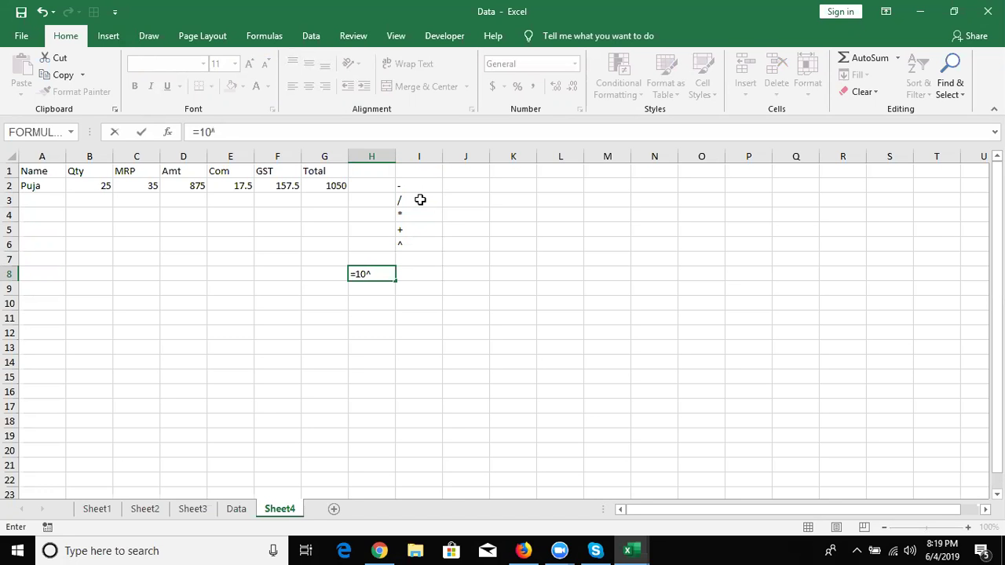
pyautogui.write('2')
pyautogui.press('Return')
pyautogui.press('Up')
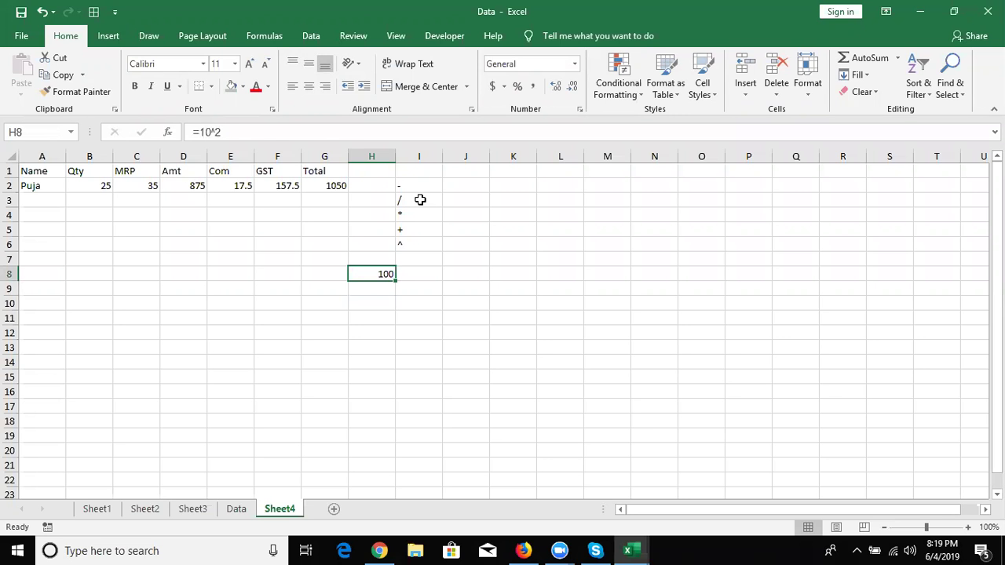
pyautogui.press('Delete')
pyautogui.press('Right')
pyautogui.press('Up')
pyautogui.press('Up')
pyautogui.hotkey('ctrl', 'shift', 'Up')
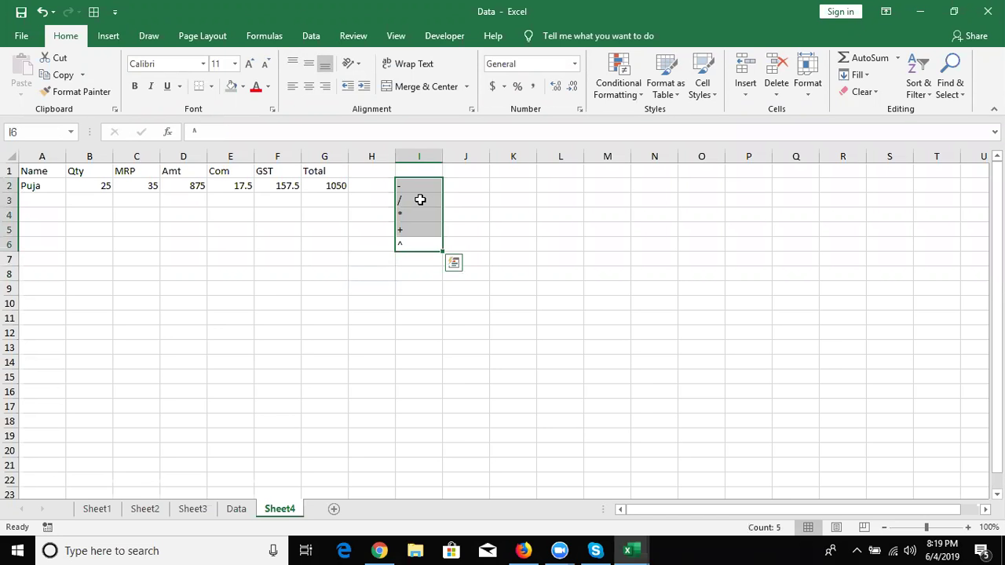
pyautogui.press('Left')
pyautogui.press('Left')
pyautogui.press('Up')
pyautogui.press('Up')
pyautogui.press('Up')
pyautogui.press('Up')
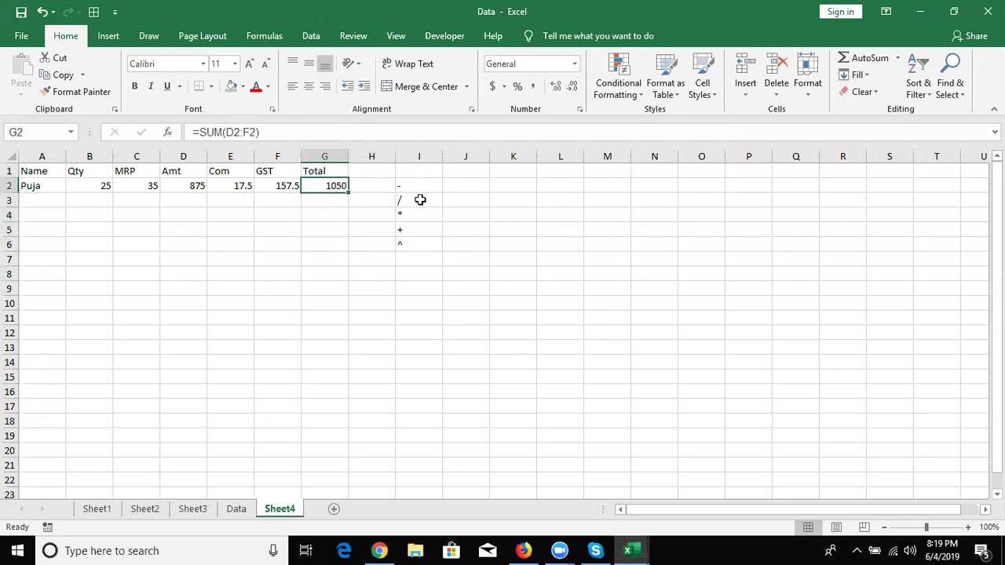
pyautogui.press('Right')
pyautogui.press('Right')
pyautogui.press('Left')
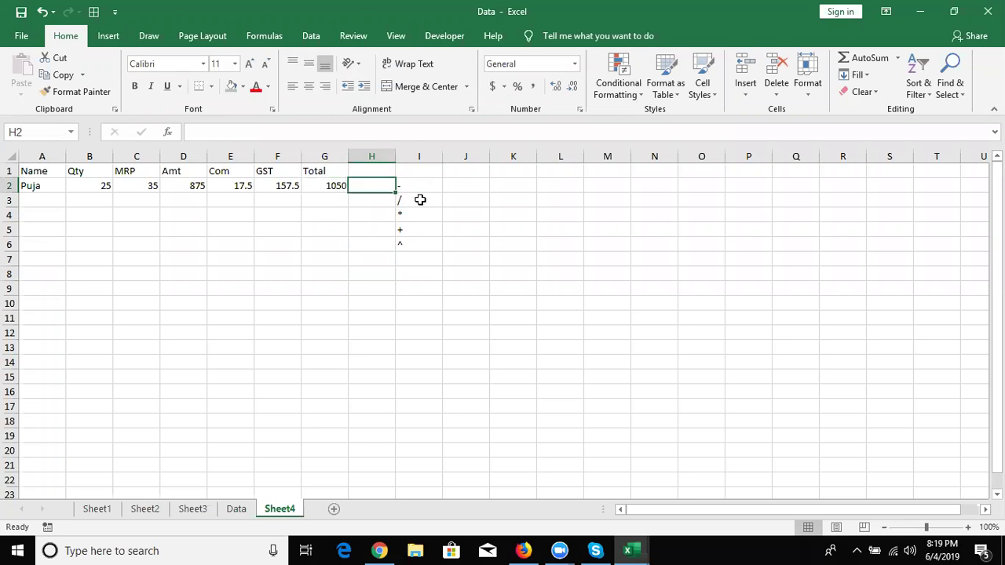
pyautogui.press('Right')
pyautogui.hotkey('ctrl', 'shift', 'Down')
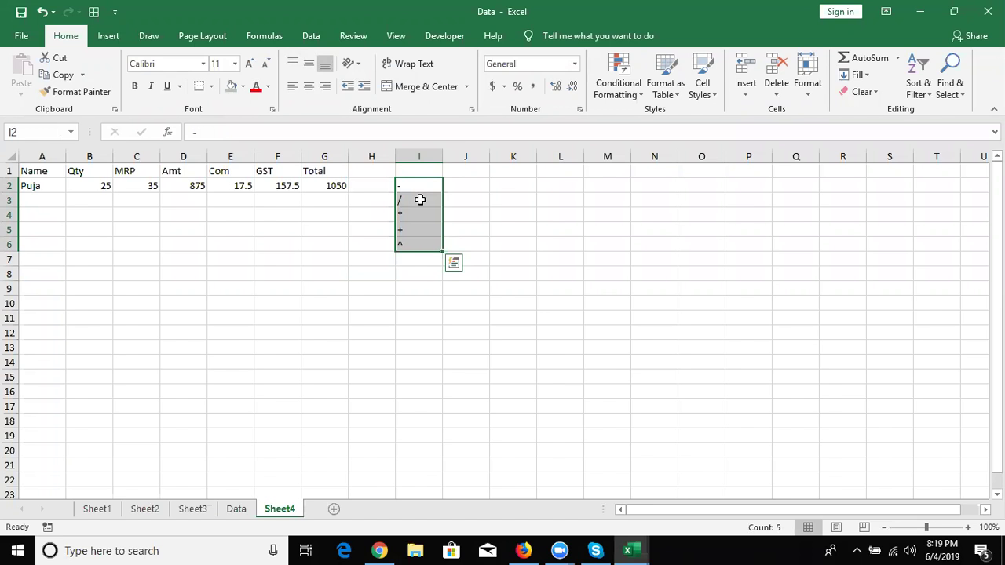
pyautogui.press('super+d')
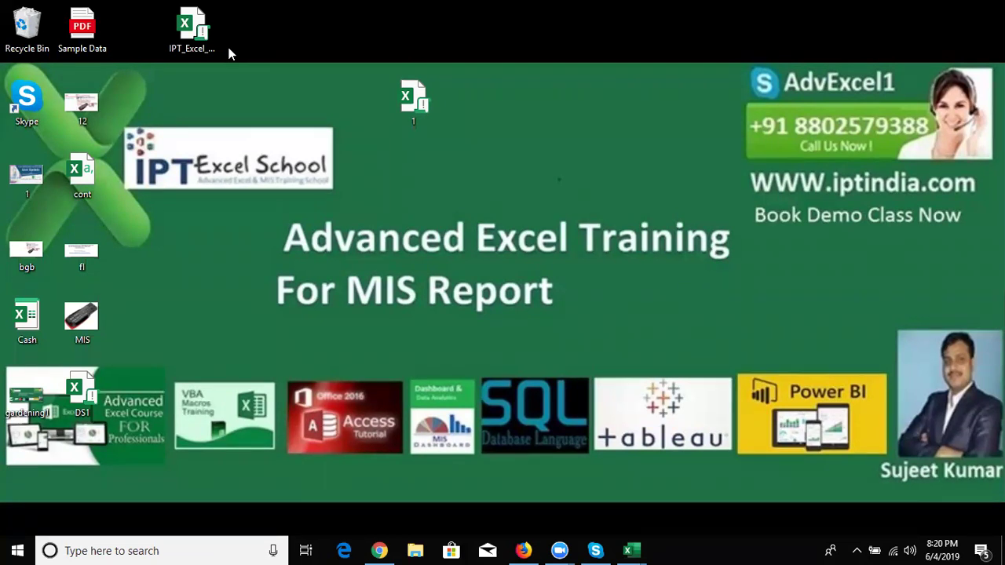
# Bring up Zoom's prompt to end or leave the meeting with Alt+Q
pyautogui.hotkey('alt', 'q')
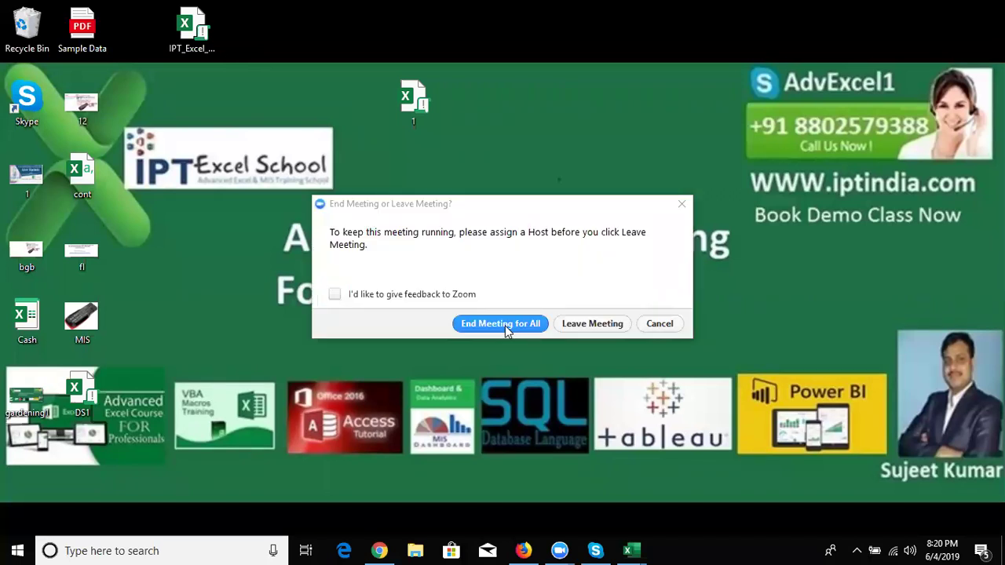